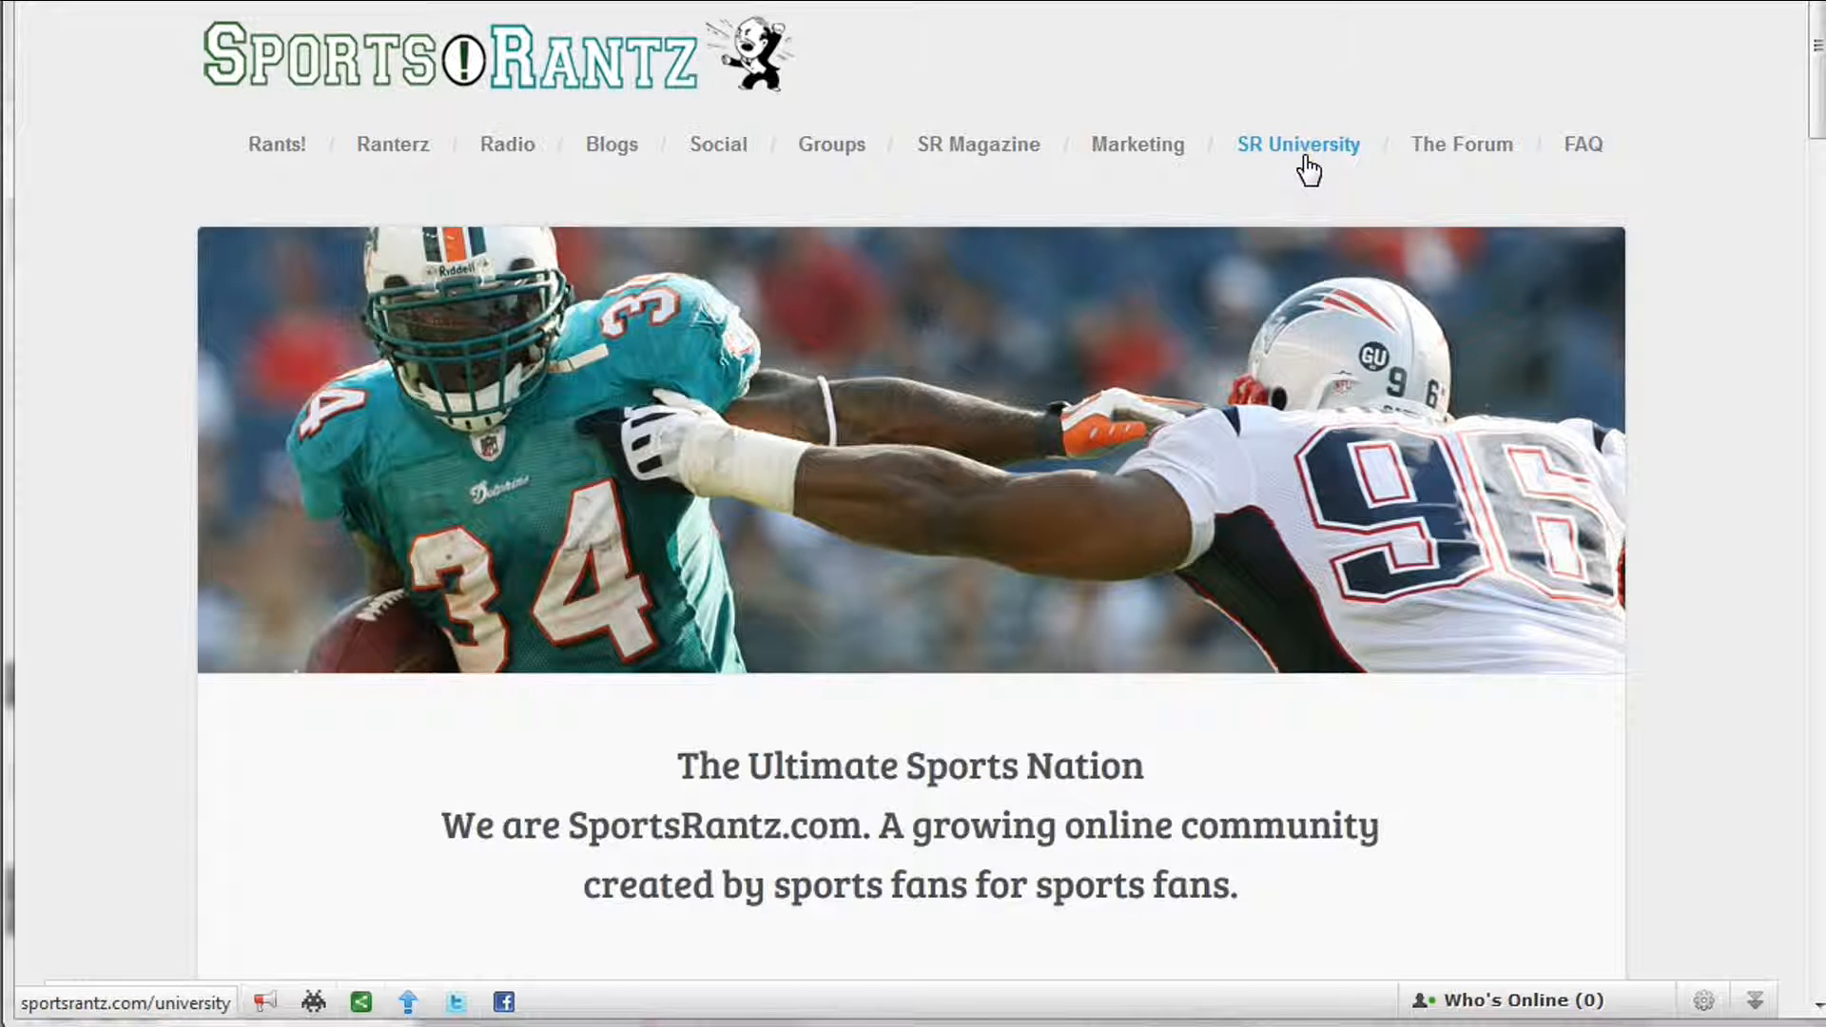
Open the SportsRantz University site and view its home page.
click(570, 1)
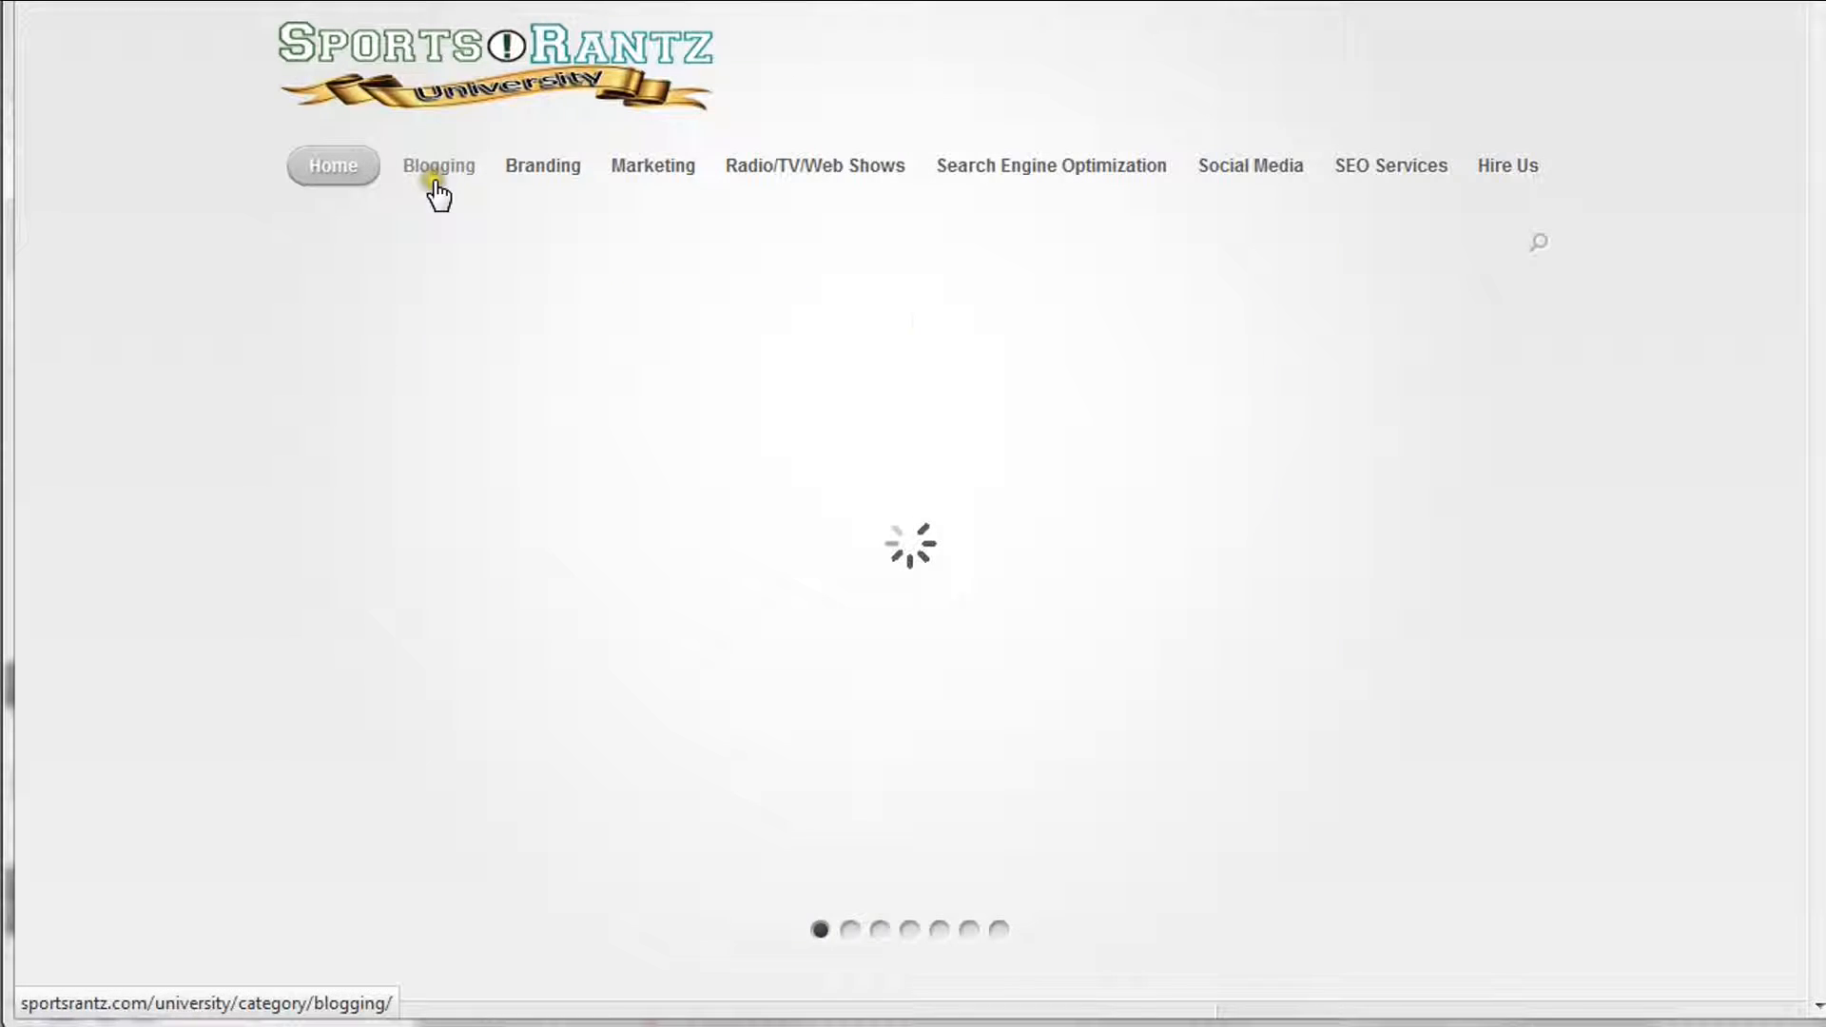
mouse_move(1815, 6)
mouse_down()
mouse_move(1815, 43)
mouse_move(1817, 2)
mouse_up()
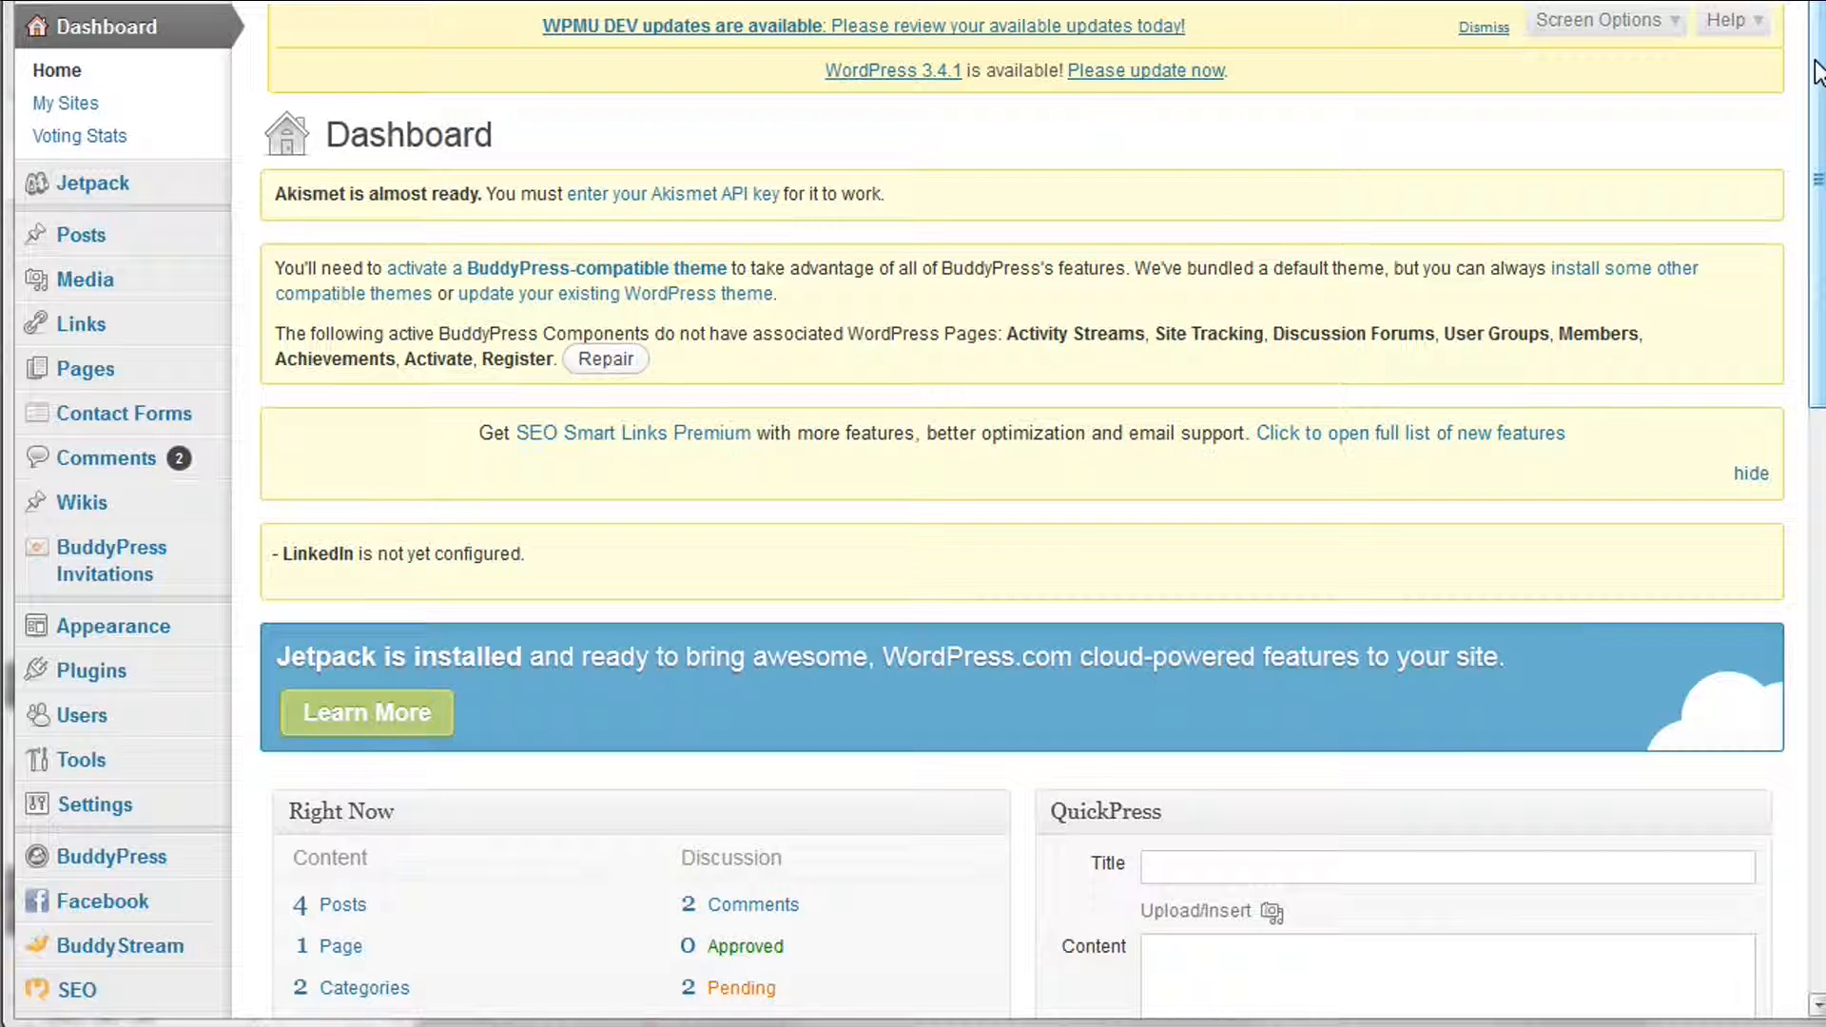
Open the SEO plugin's Dashboard page with its general settings in the WordPress admin.
drag(1816, 62, 1816, 217)
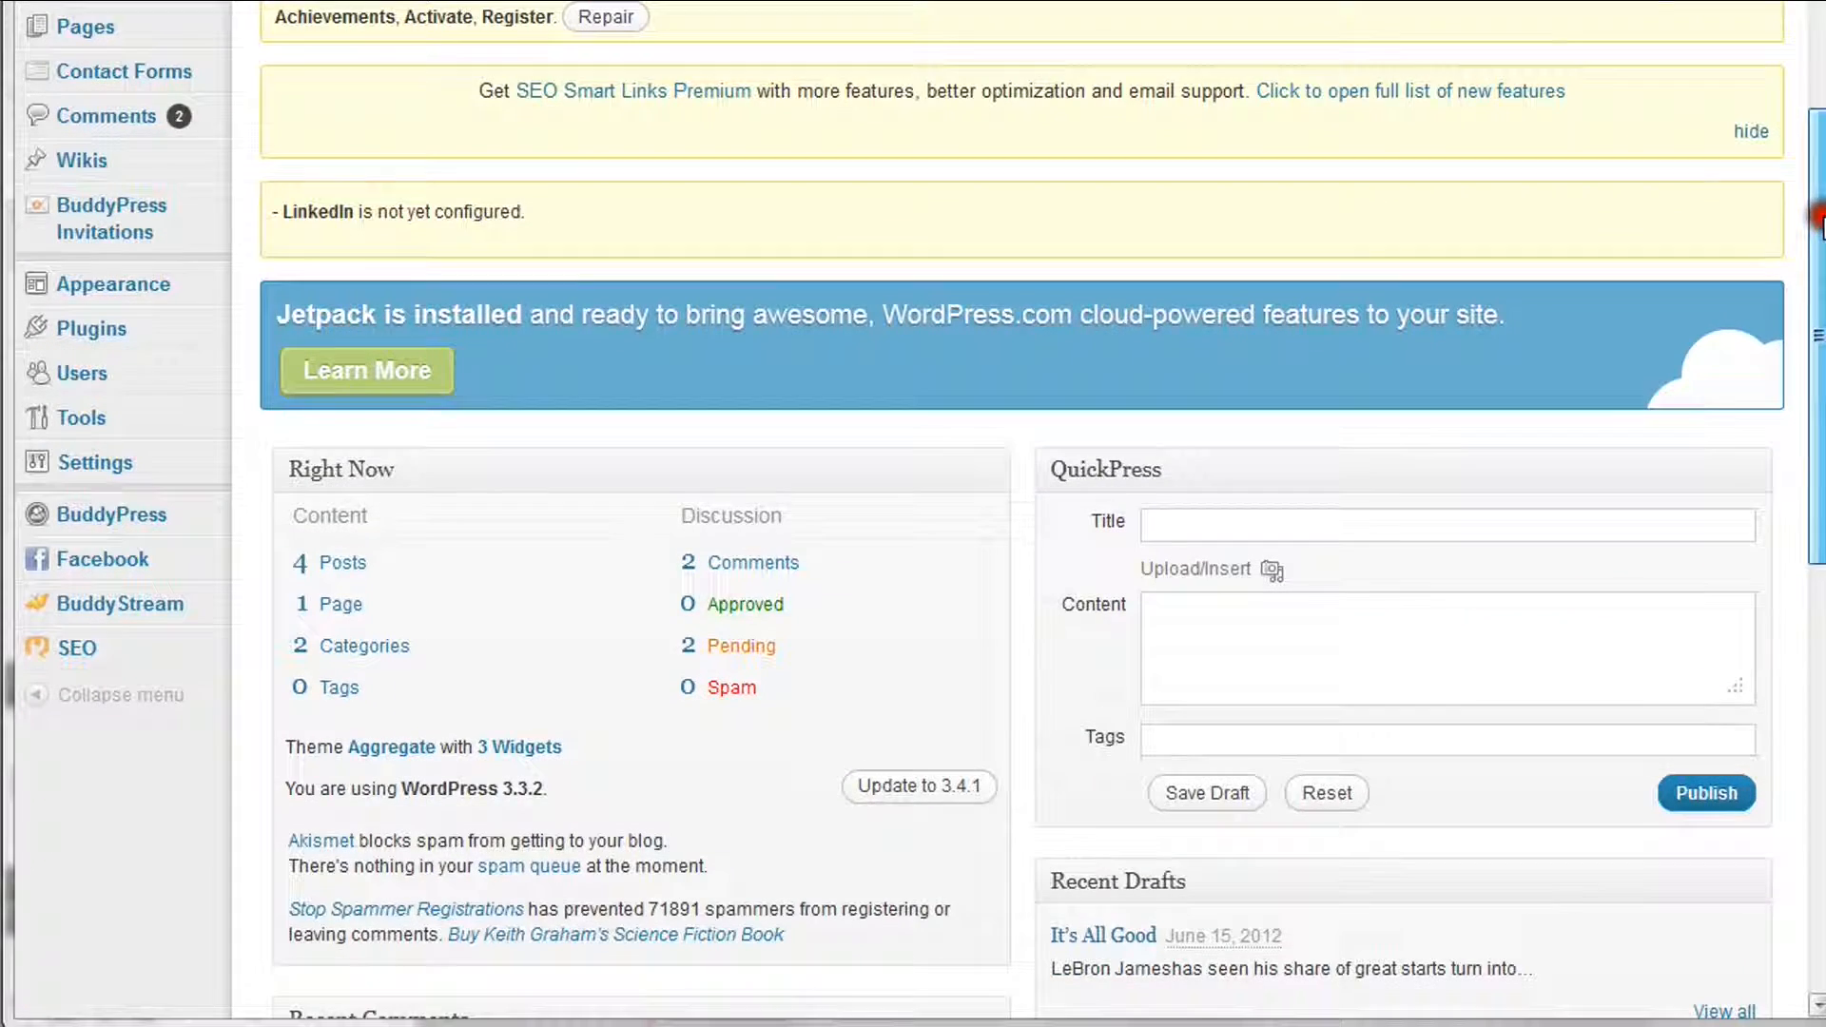
mouse_move(155, 648)
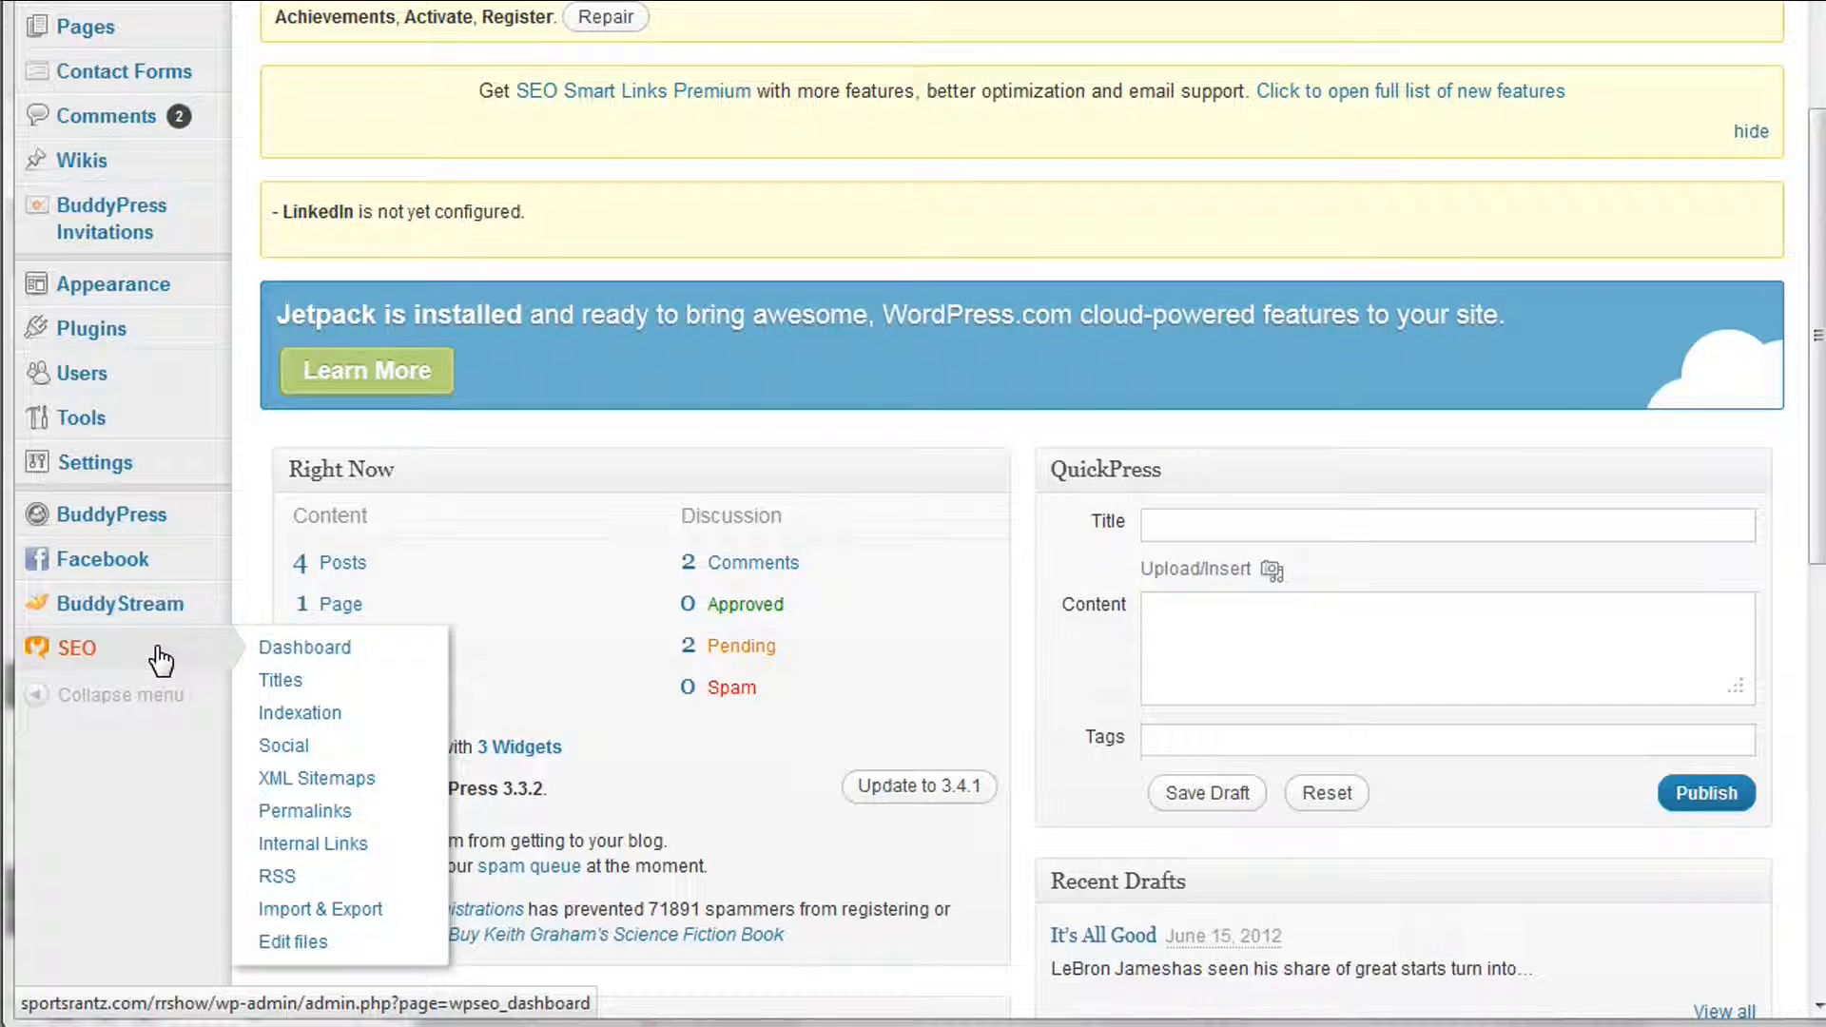
click(159, 656)
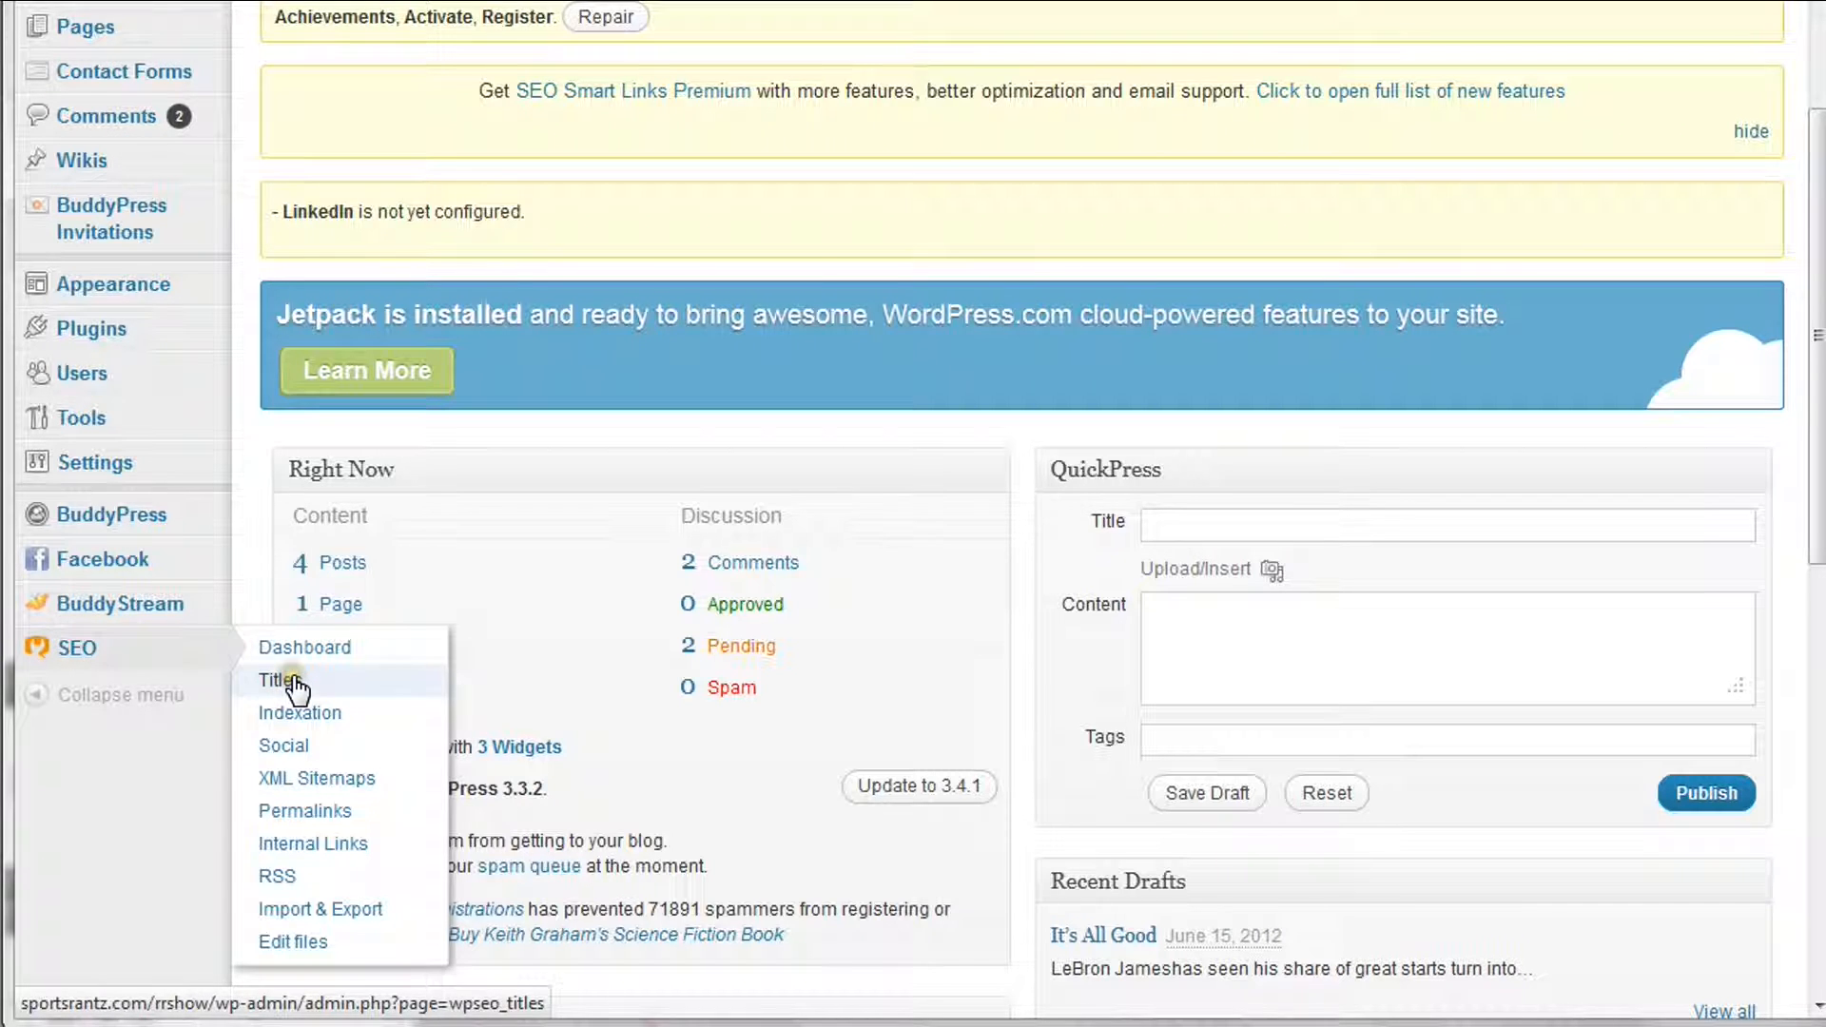
click(335, 714)
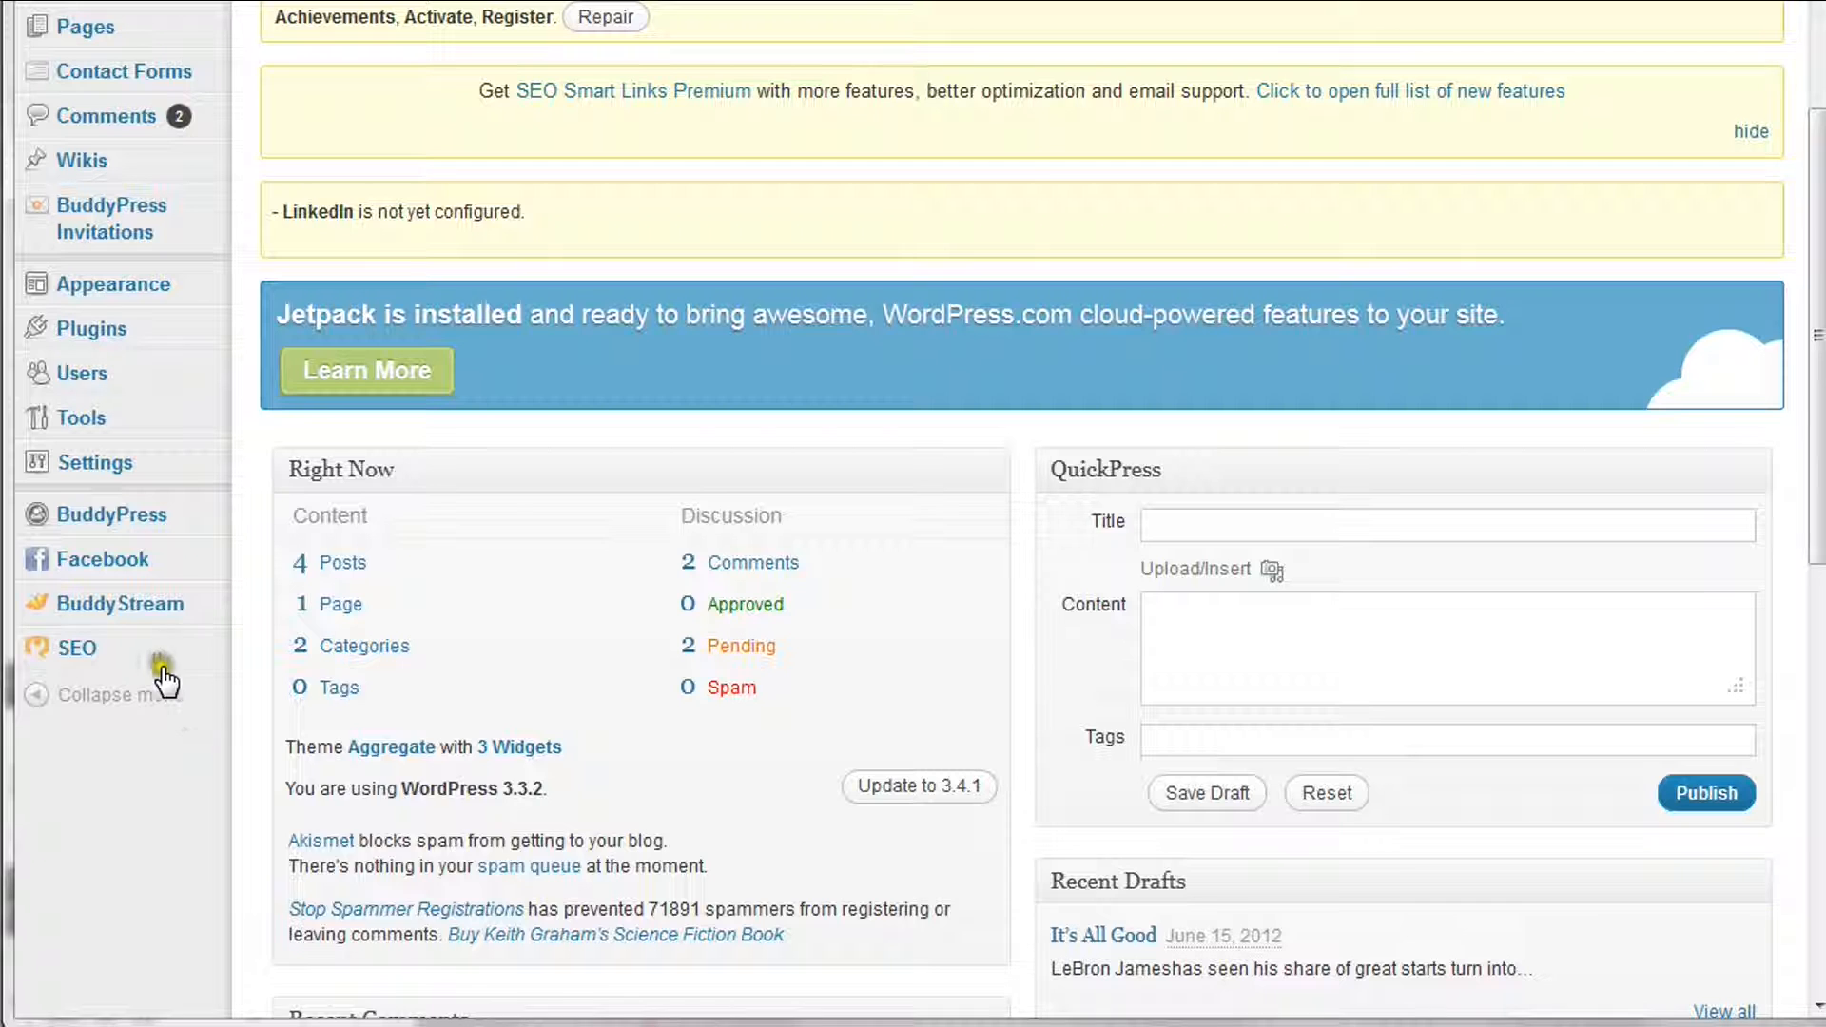
mouse_move(136, 653)
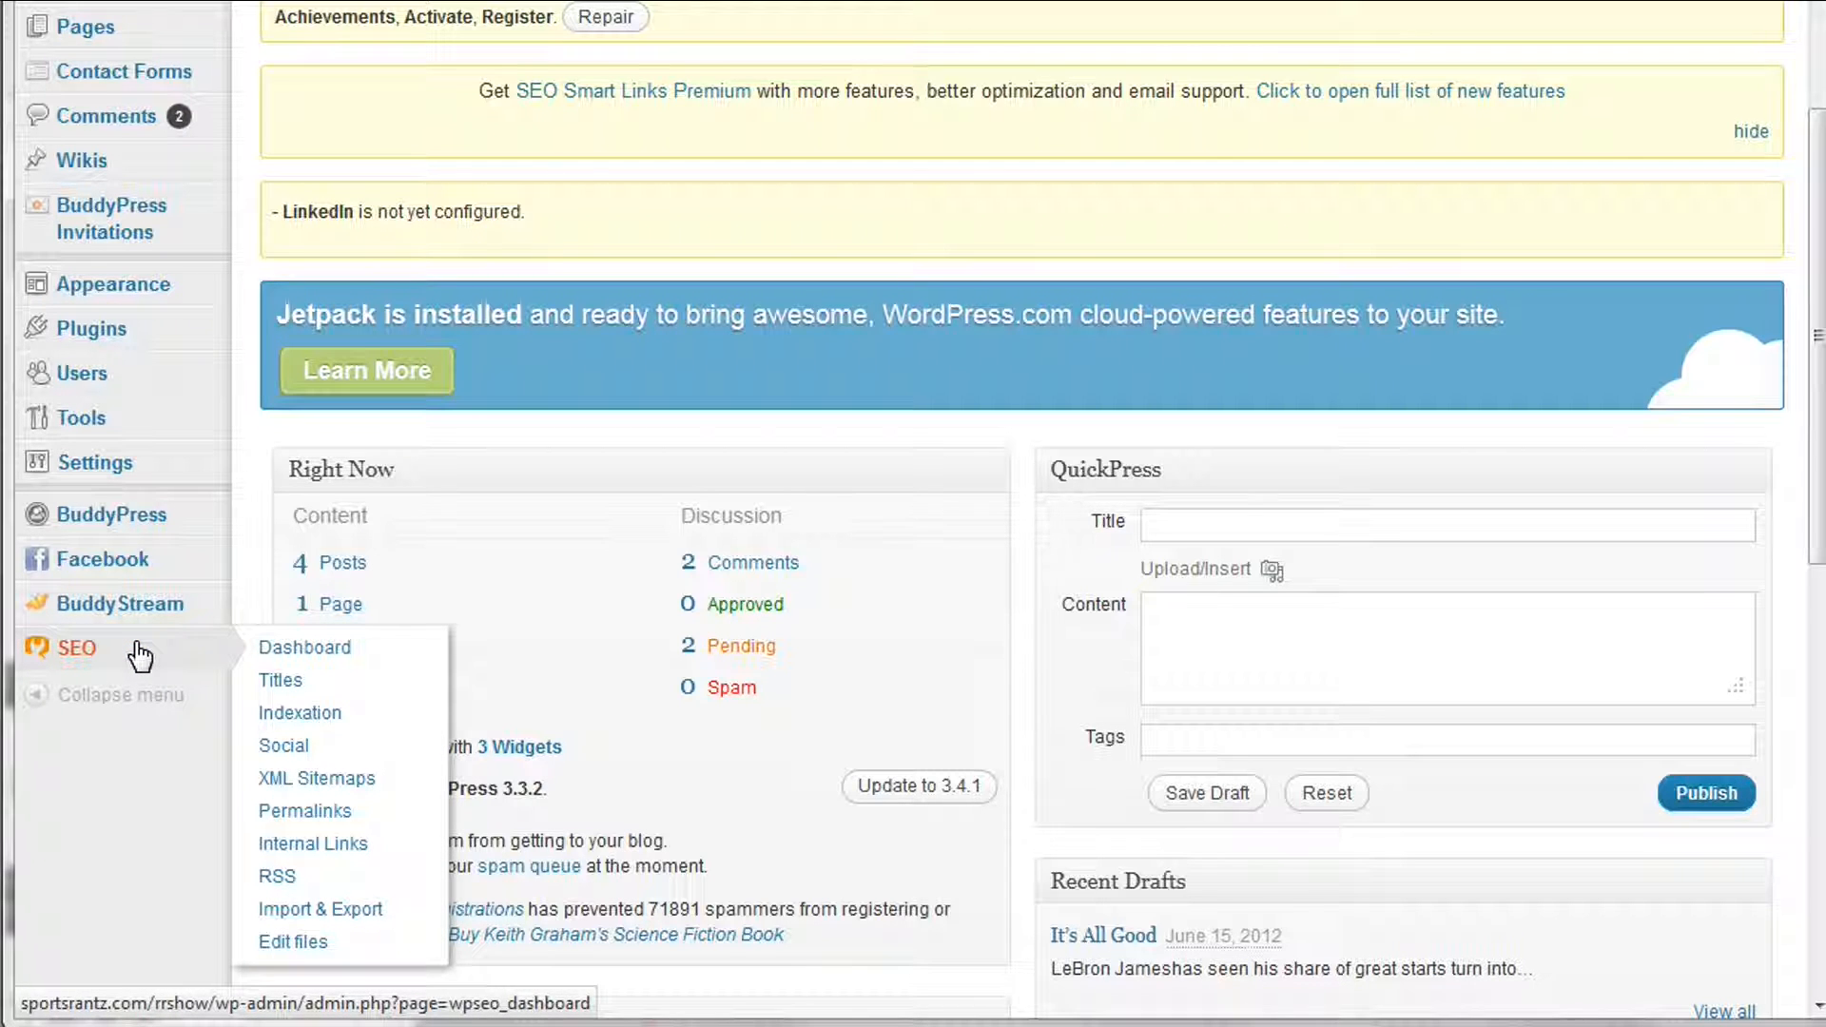
click(274, 647)
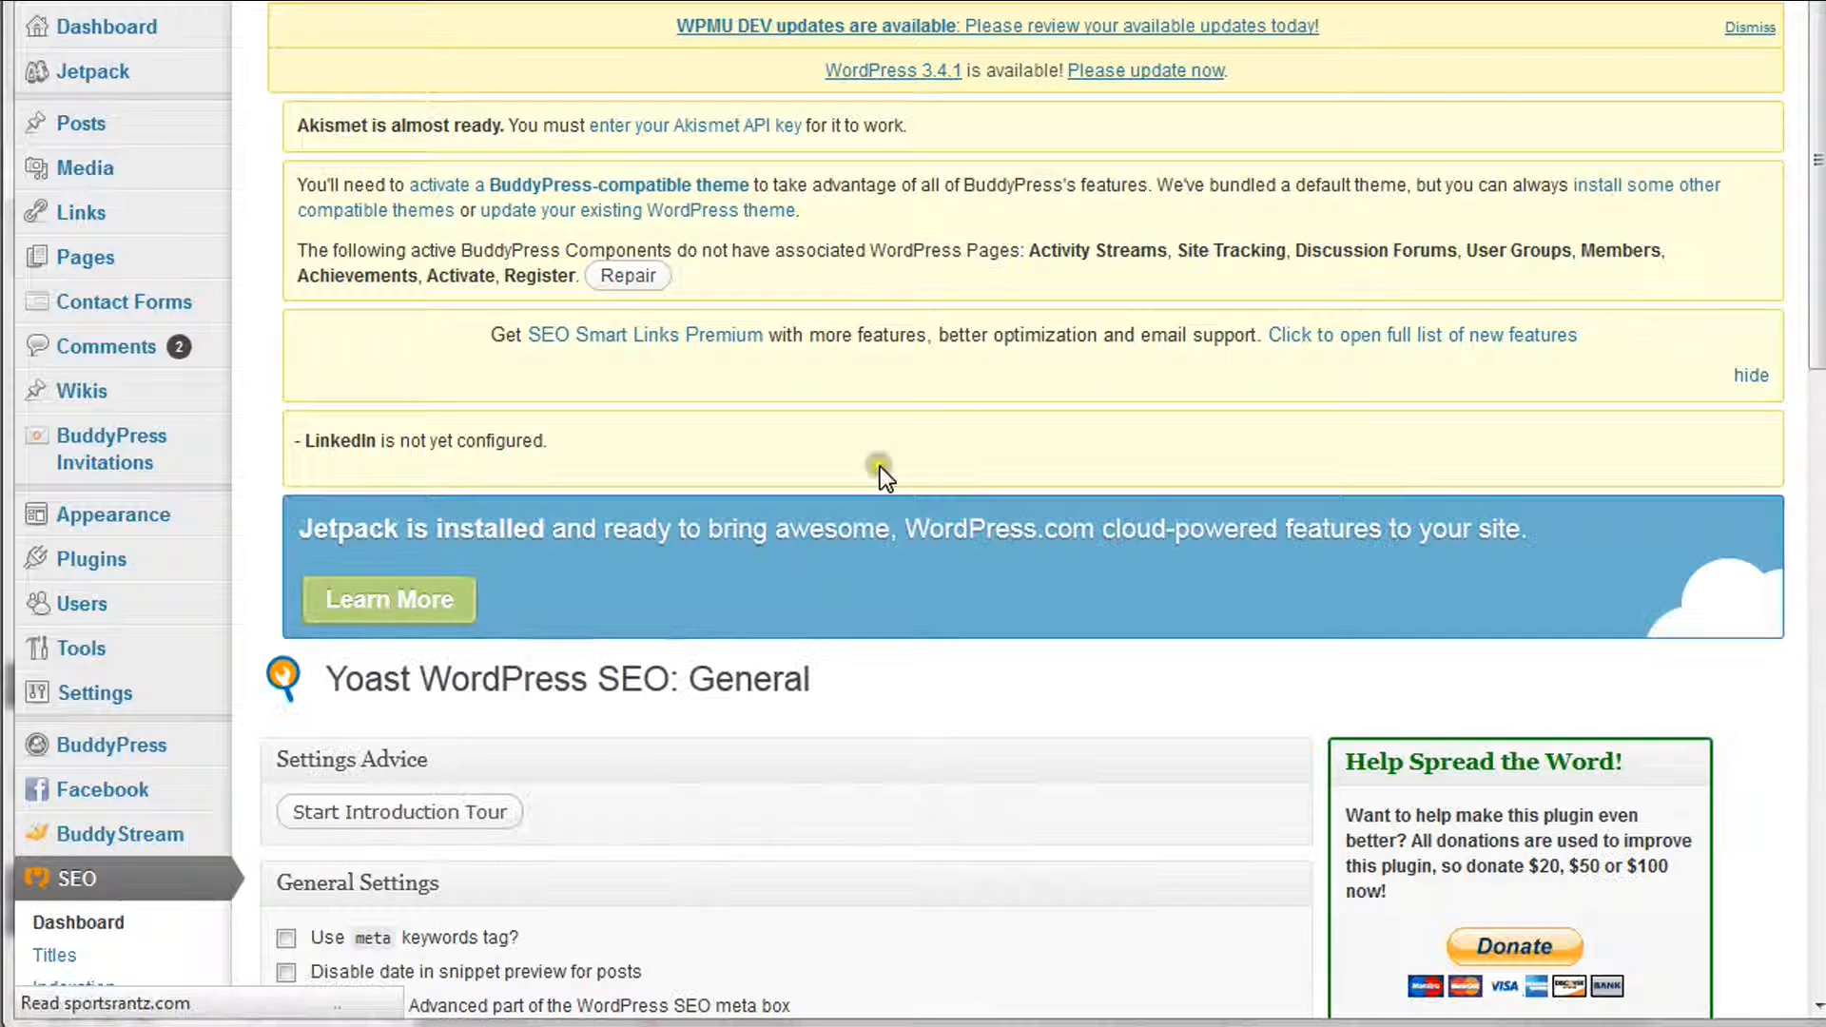
Enable the option to use the meta keywords tag in the general SEO settings and save the settings.
scroll(880, 470, down, 4)
click(286, 510)
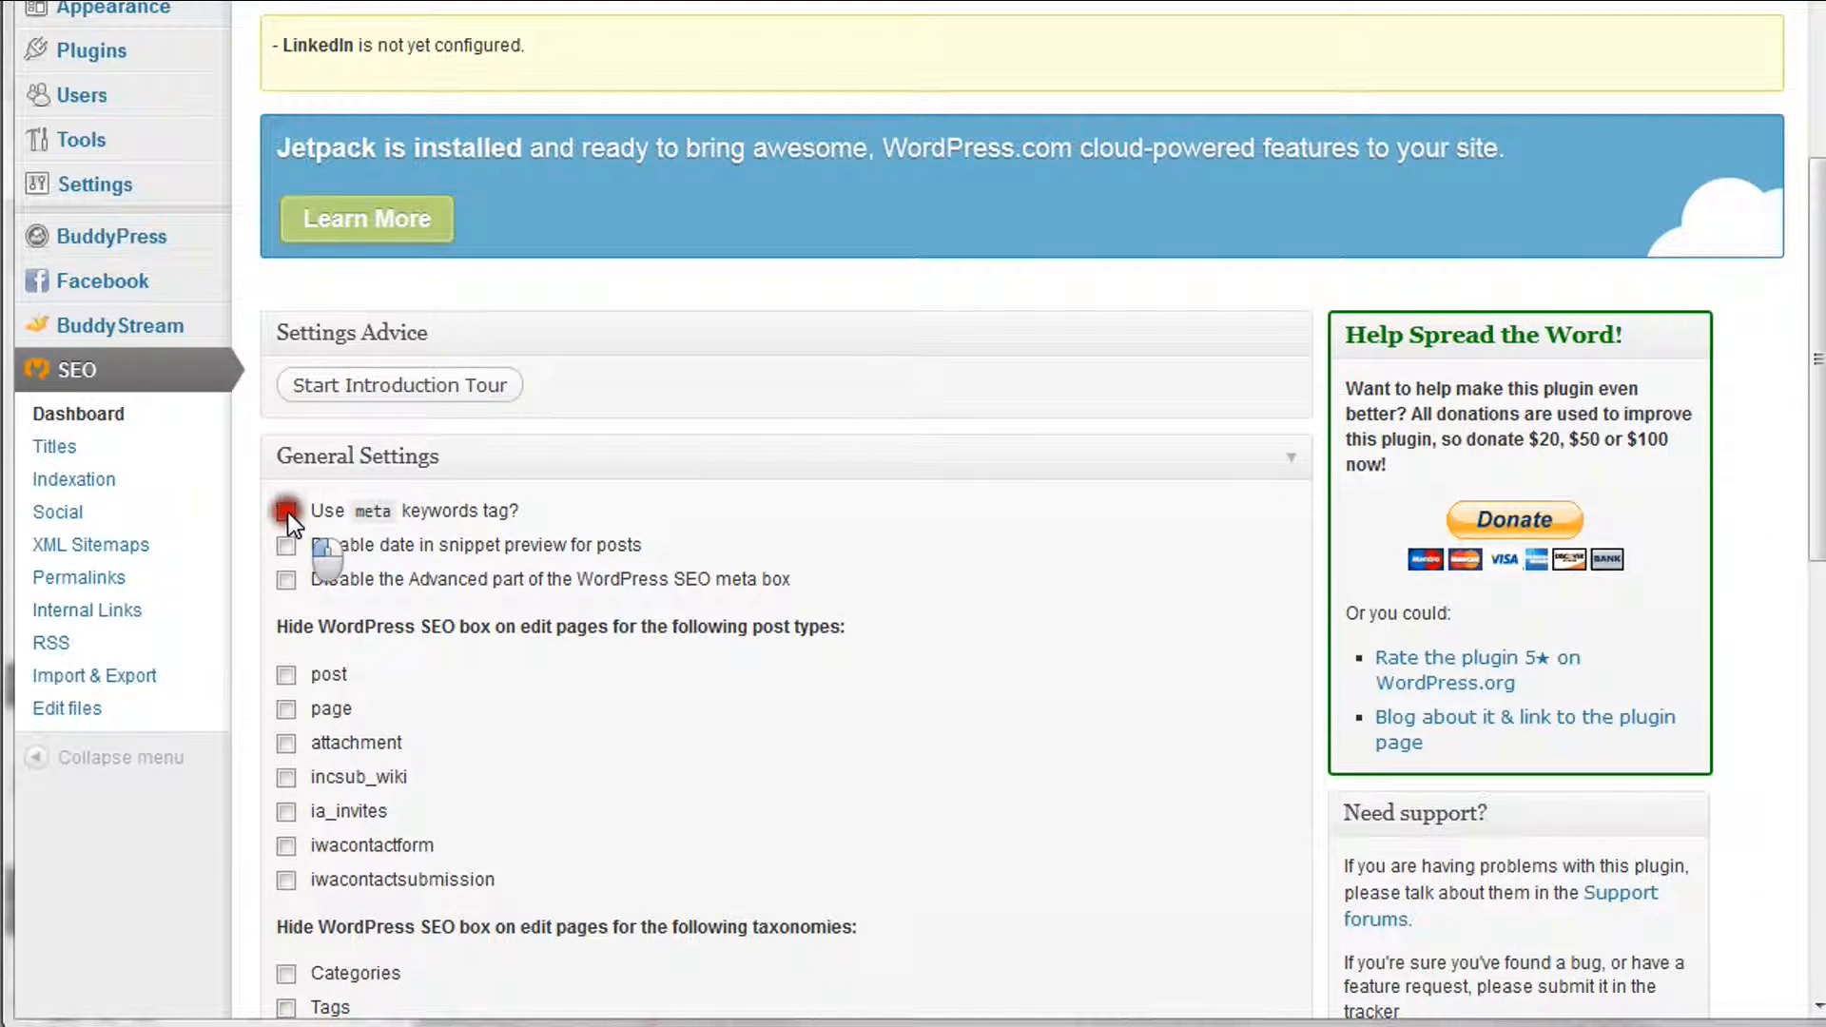
scroll(647, 603, down, 10)
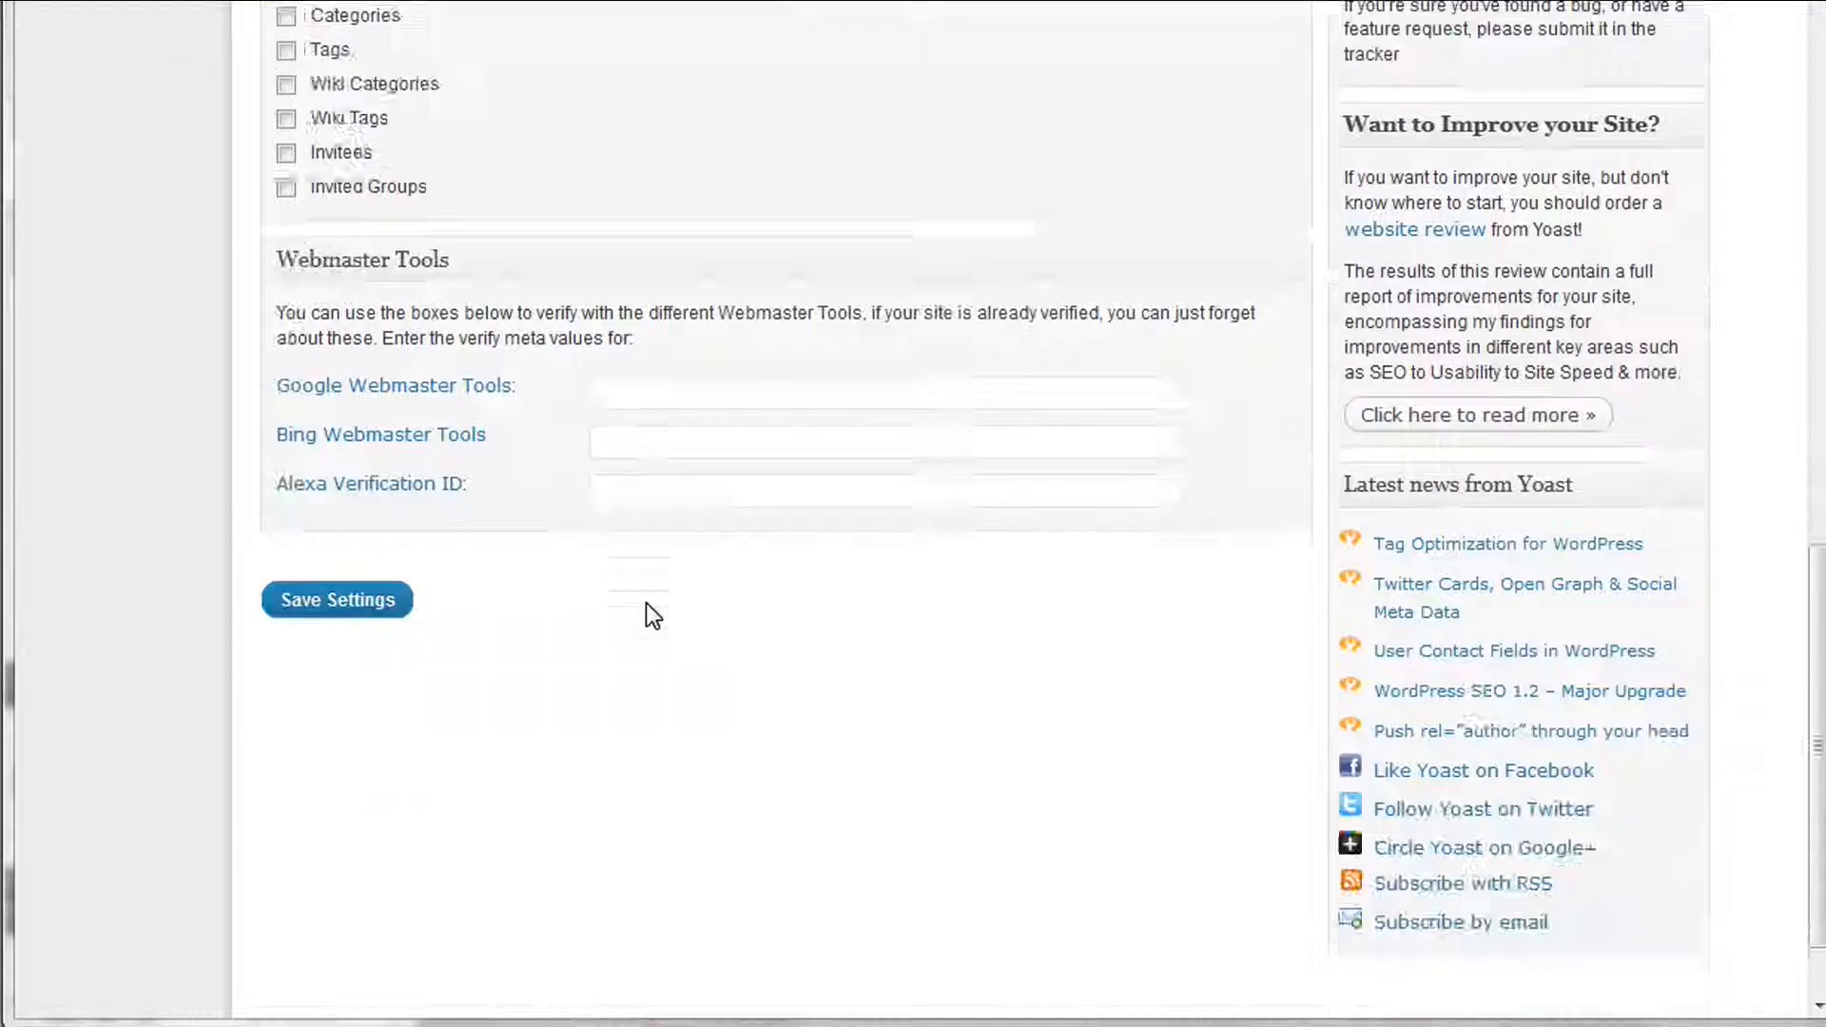
click(296, 540)
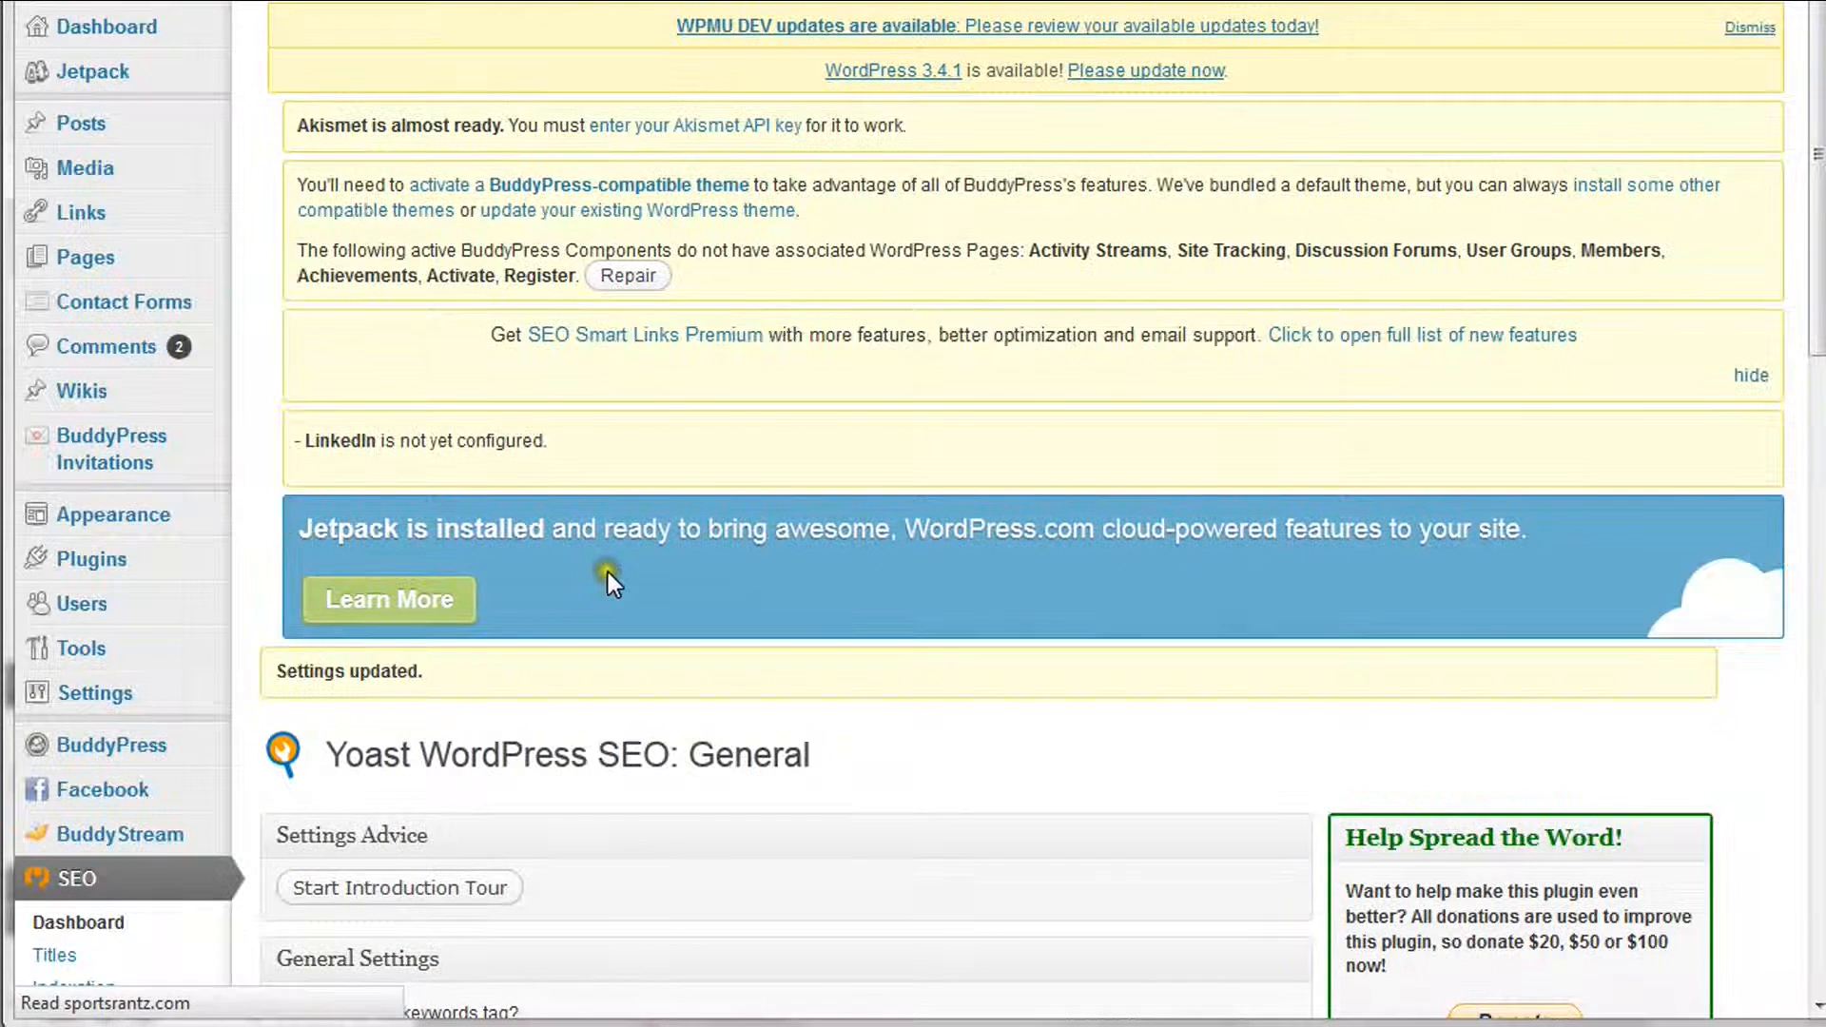
scroll(609, 572, down, 2)
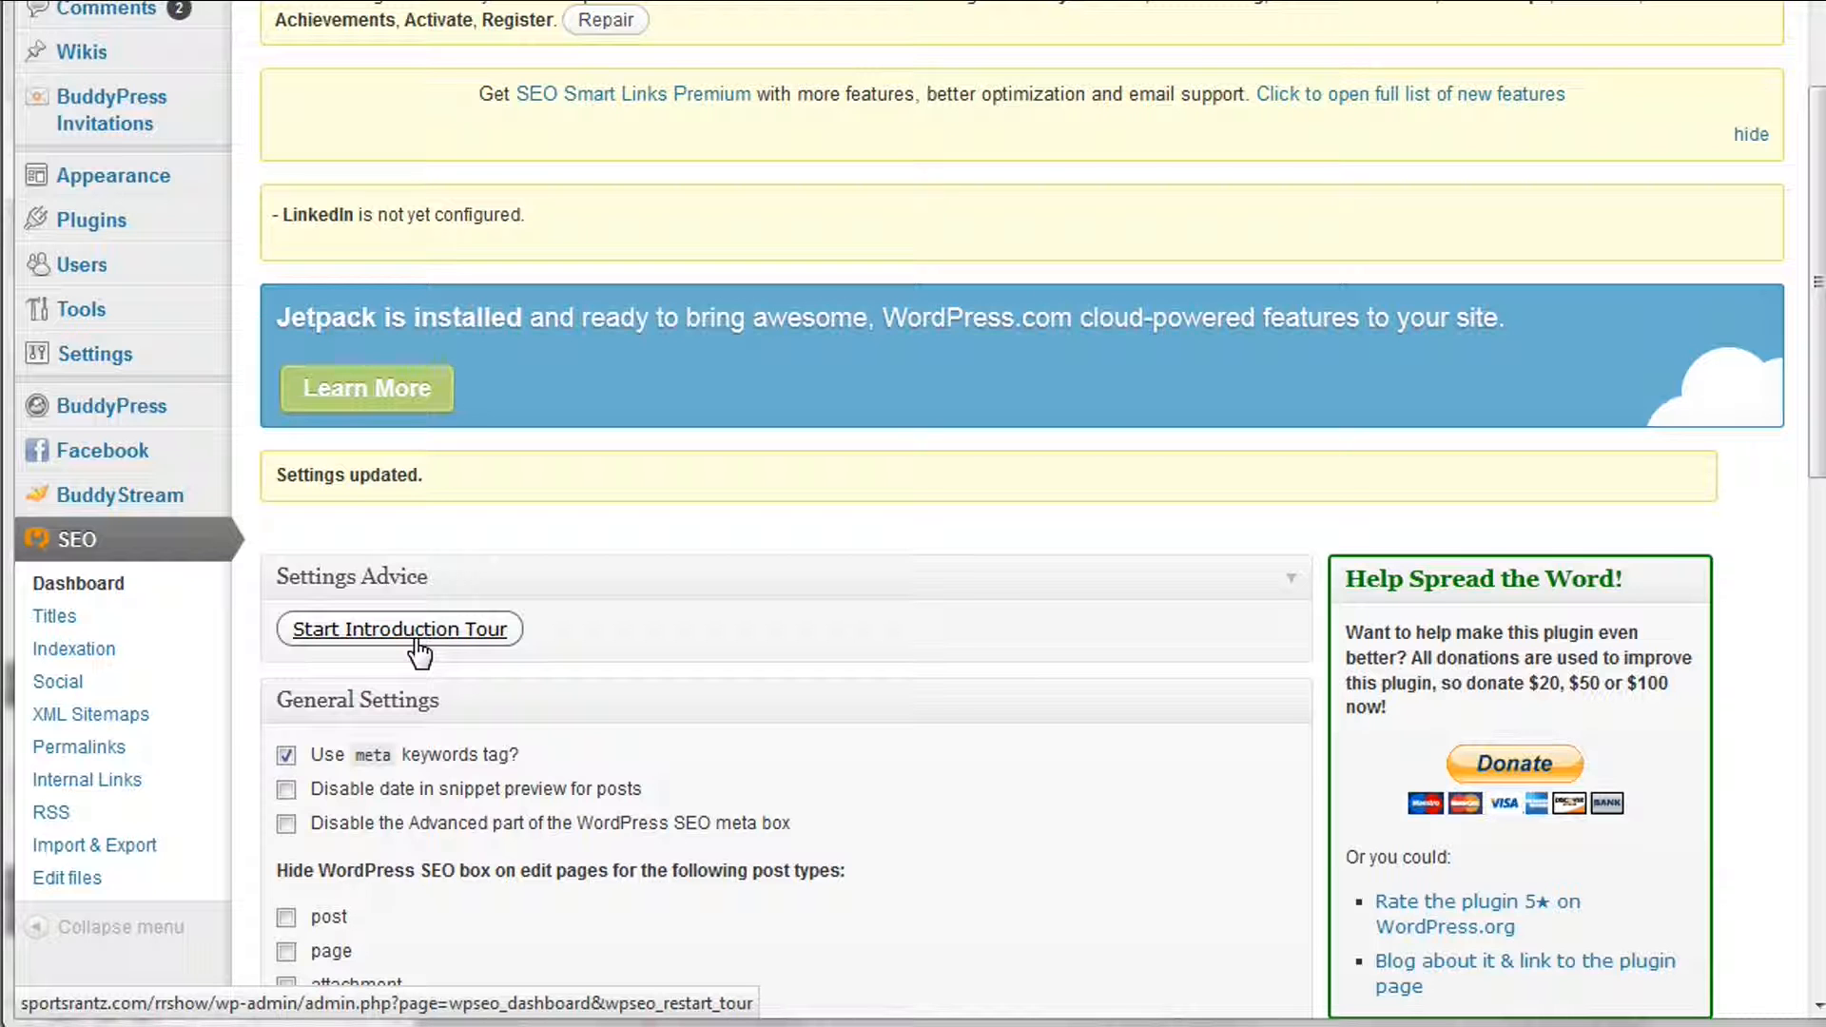
Open the draft post "It's All Good" from the list of all posts for editing.
scroll(92, 617, up, 1)
scroll(92, 616, up, 1)
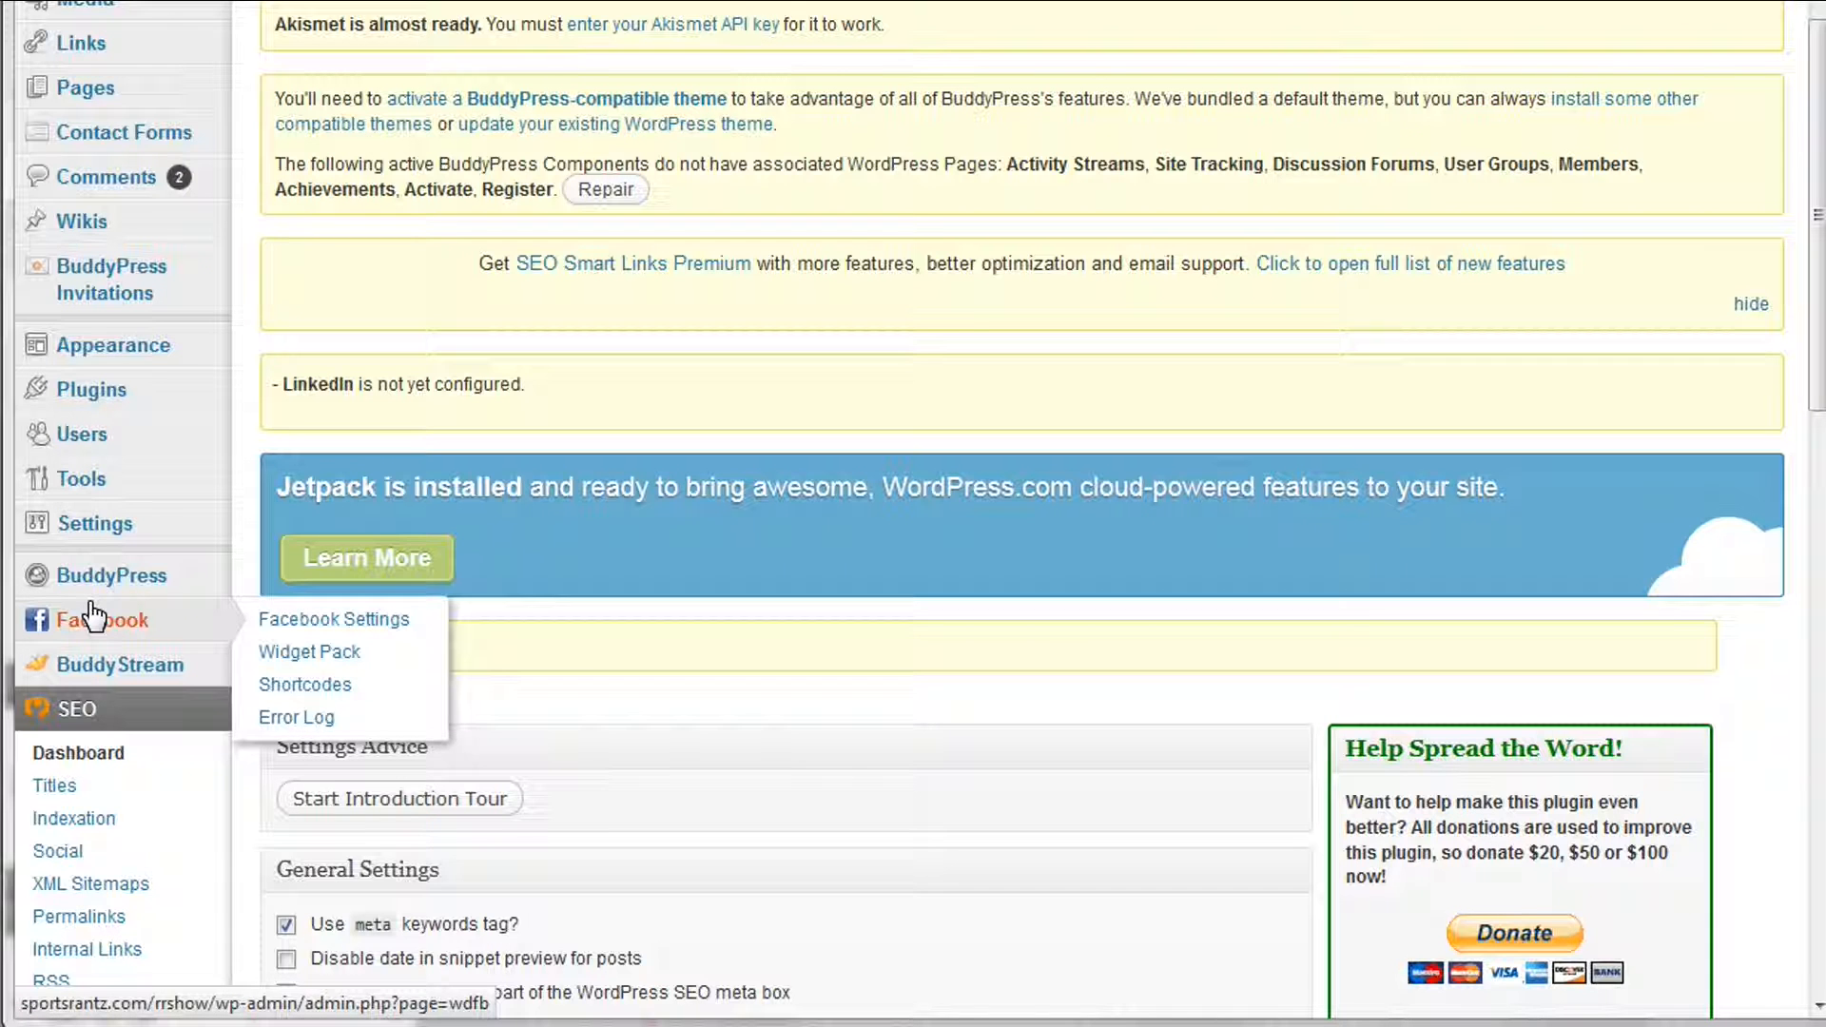
scroll(92, 616, up, 3)
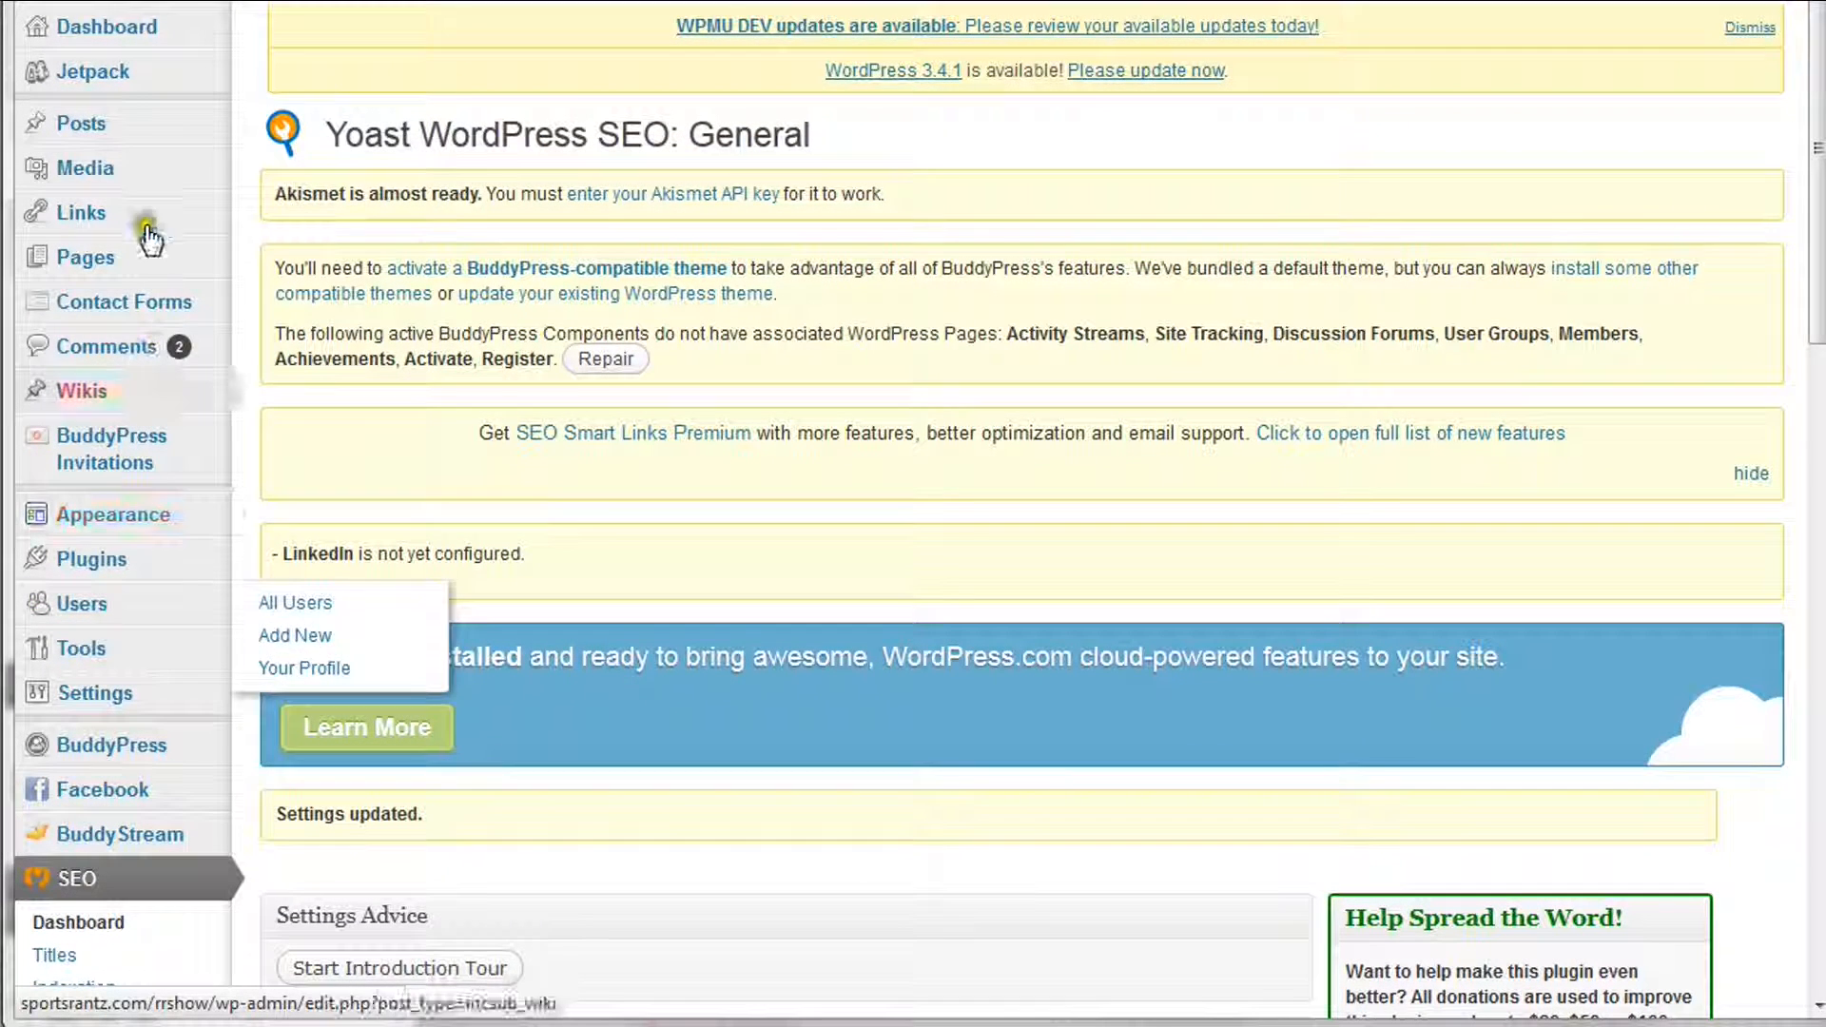
mouse_move(114, 124)
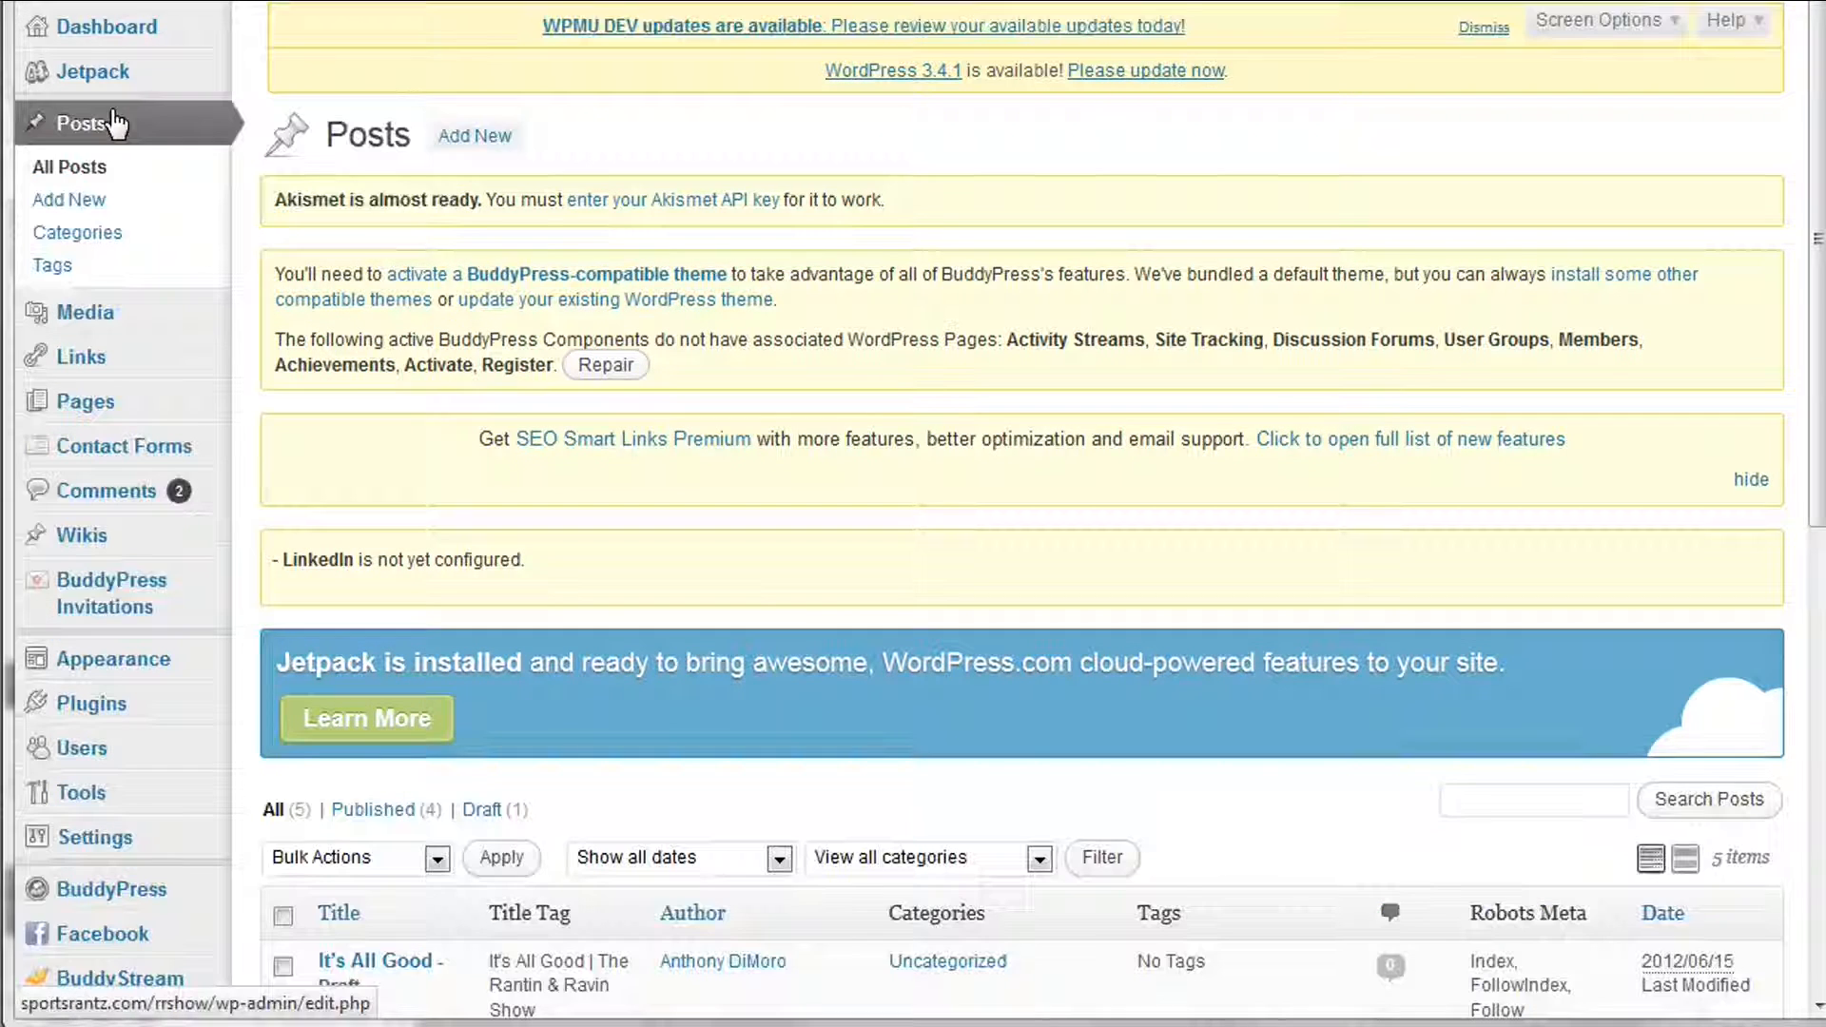
scroll(681, 338, down, 5)
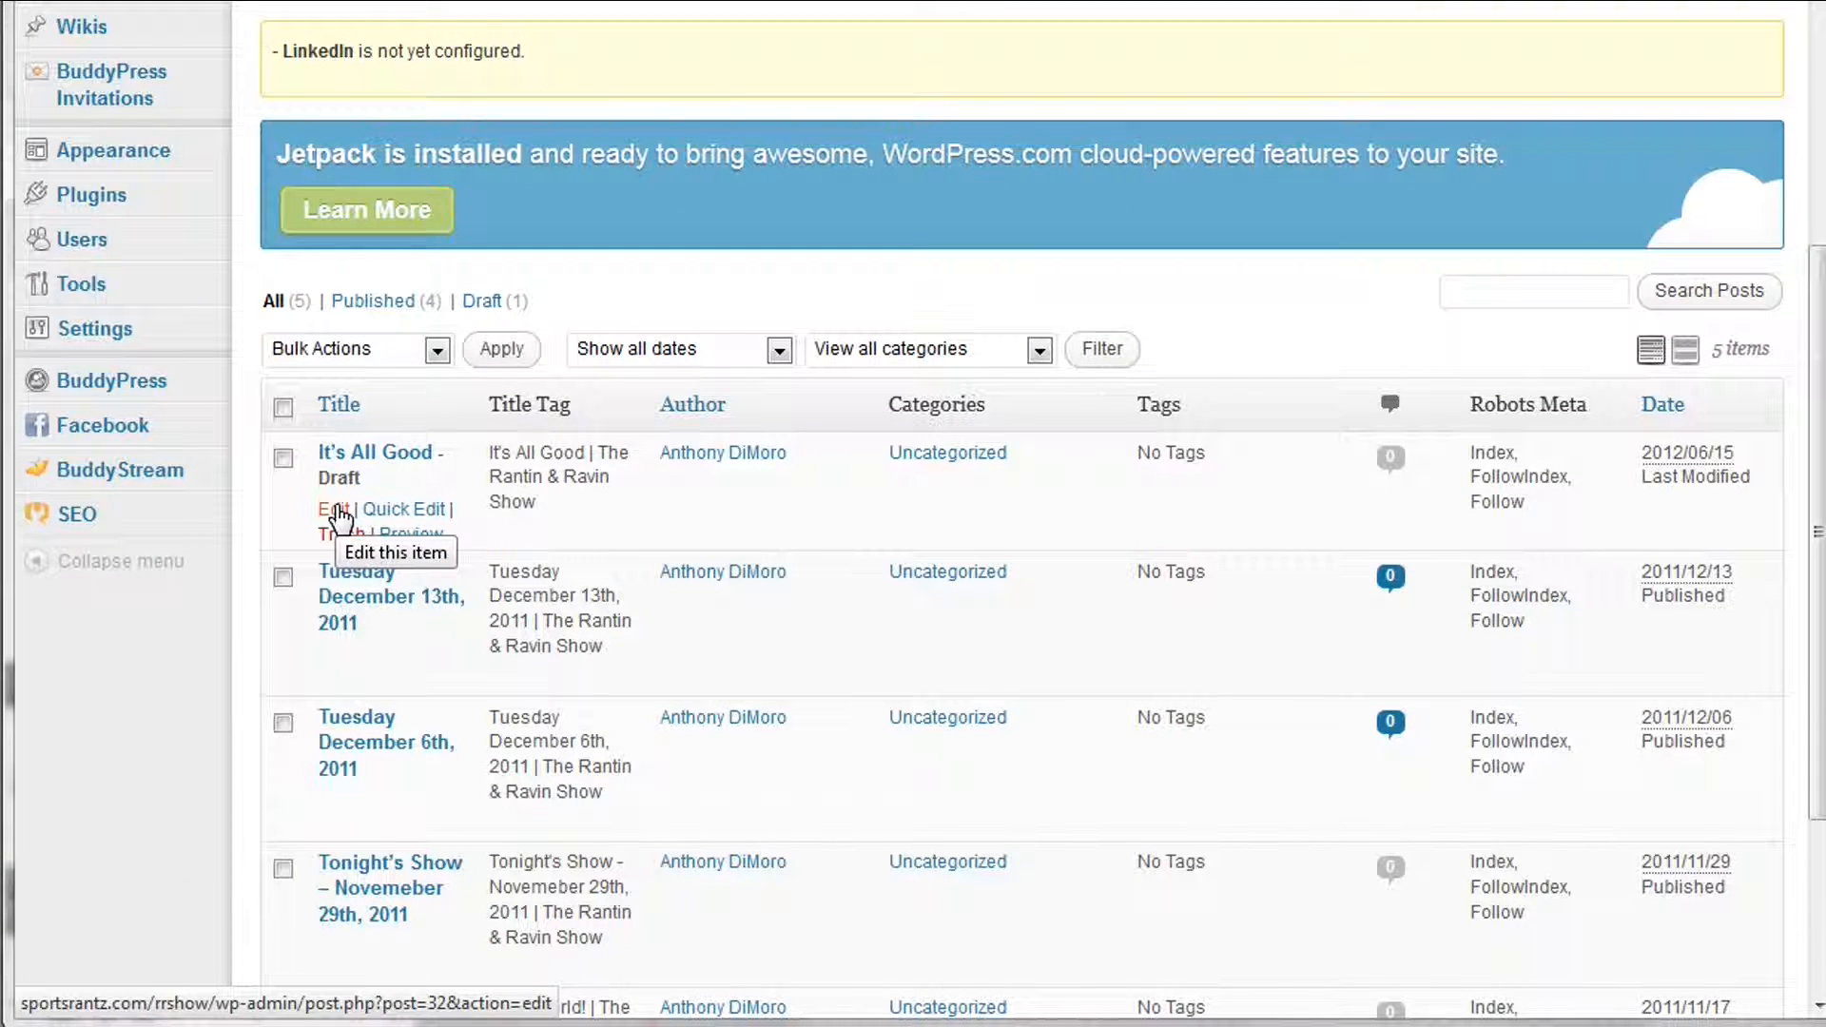
click(339, 518)
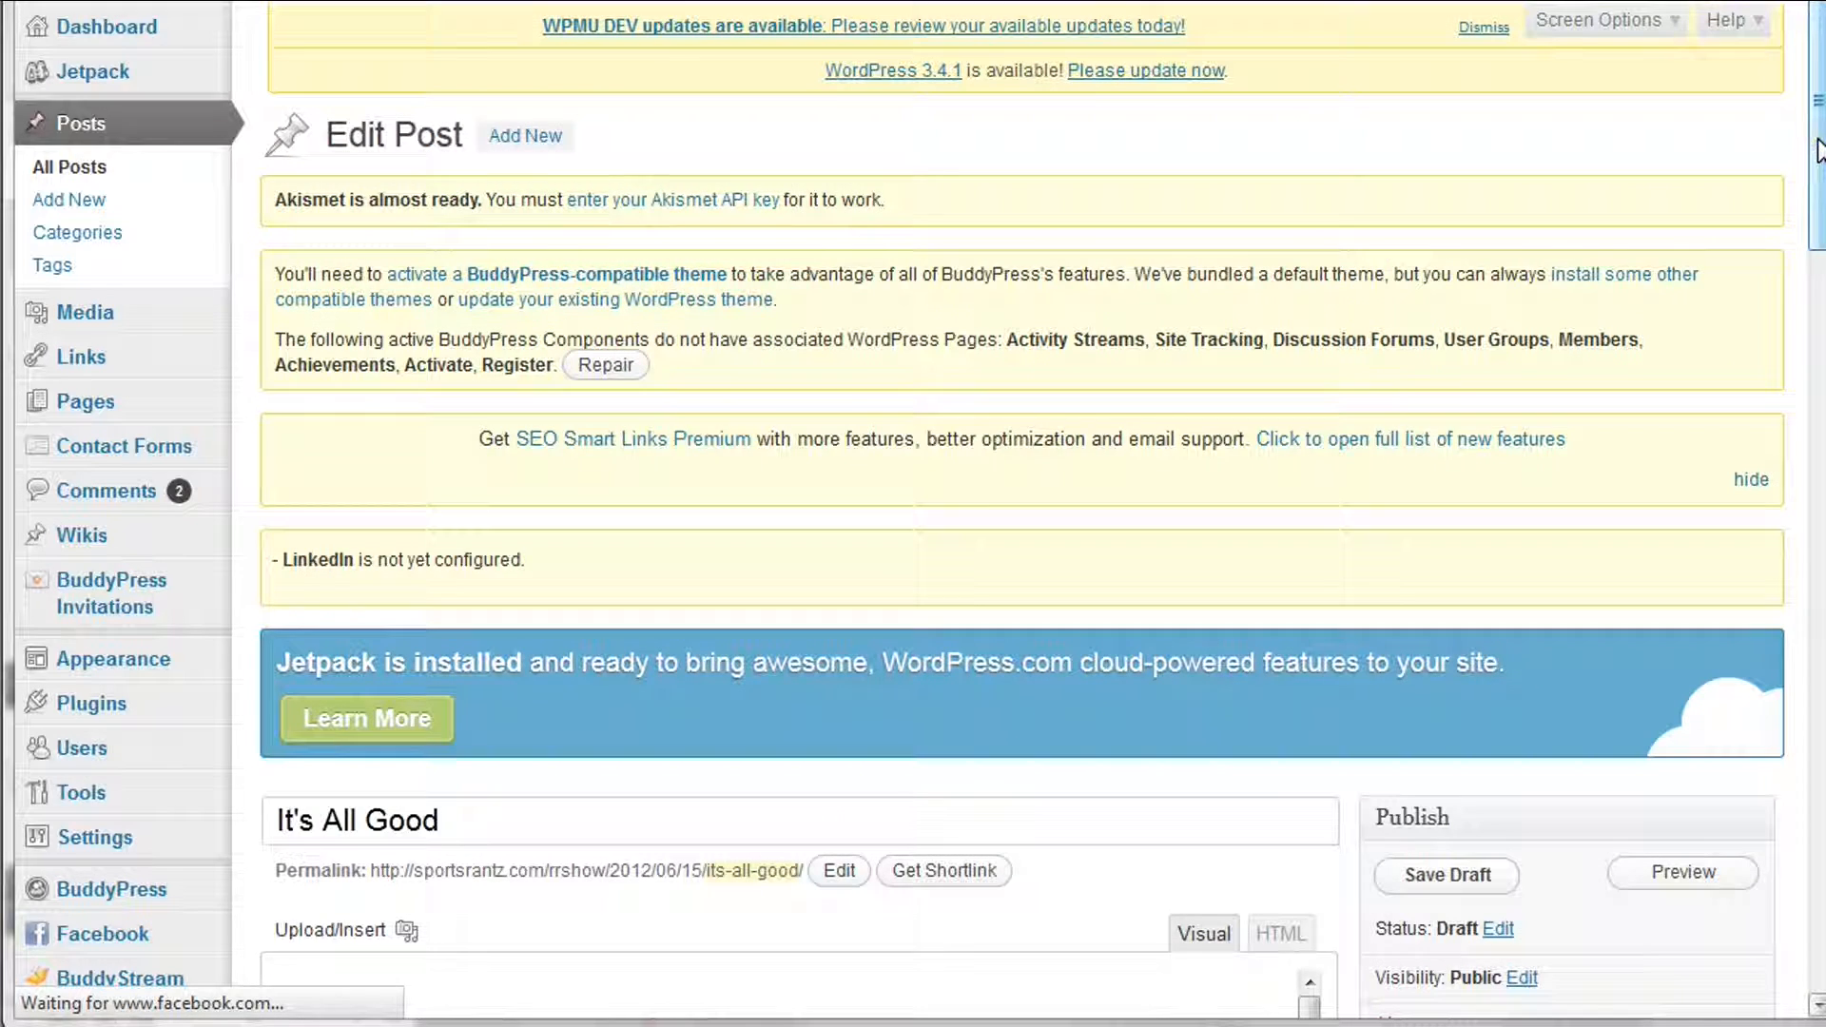
Look through the post's content and the WordPress SEO by Yoast section below the editor.
drag(1816, 157, 1818, 186)
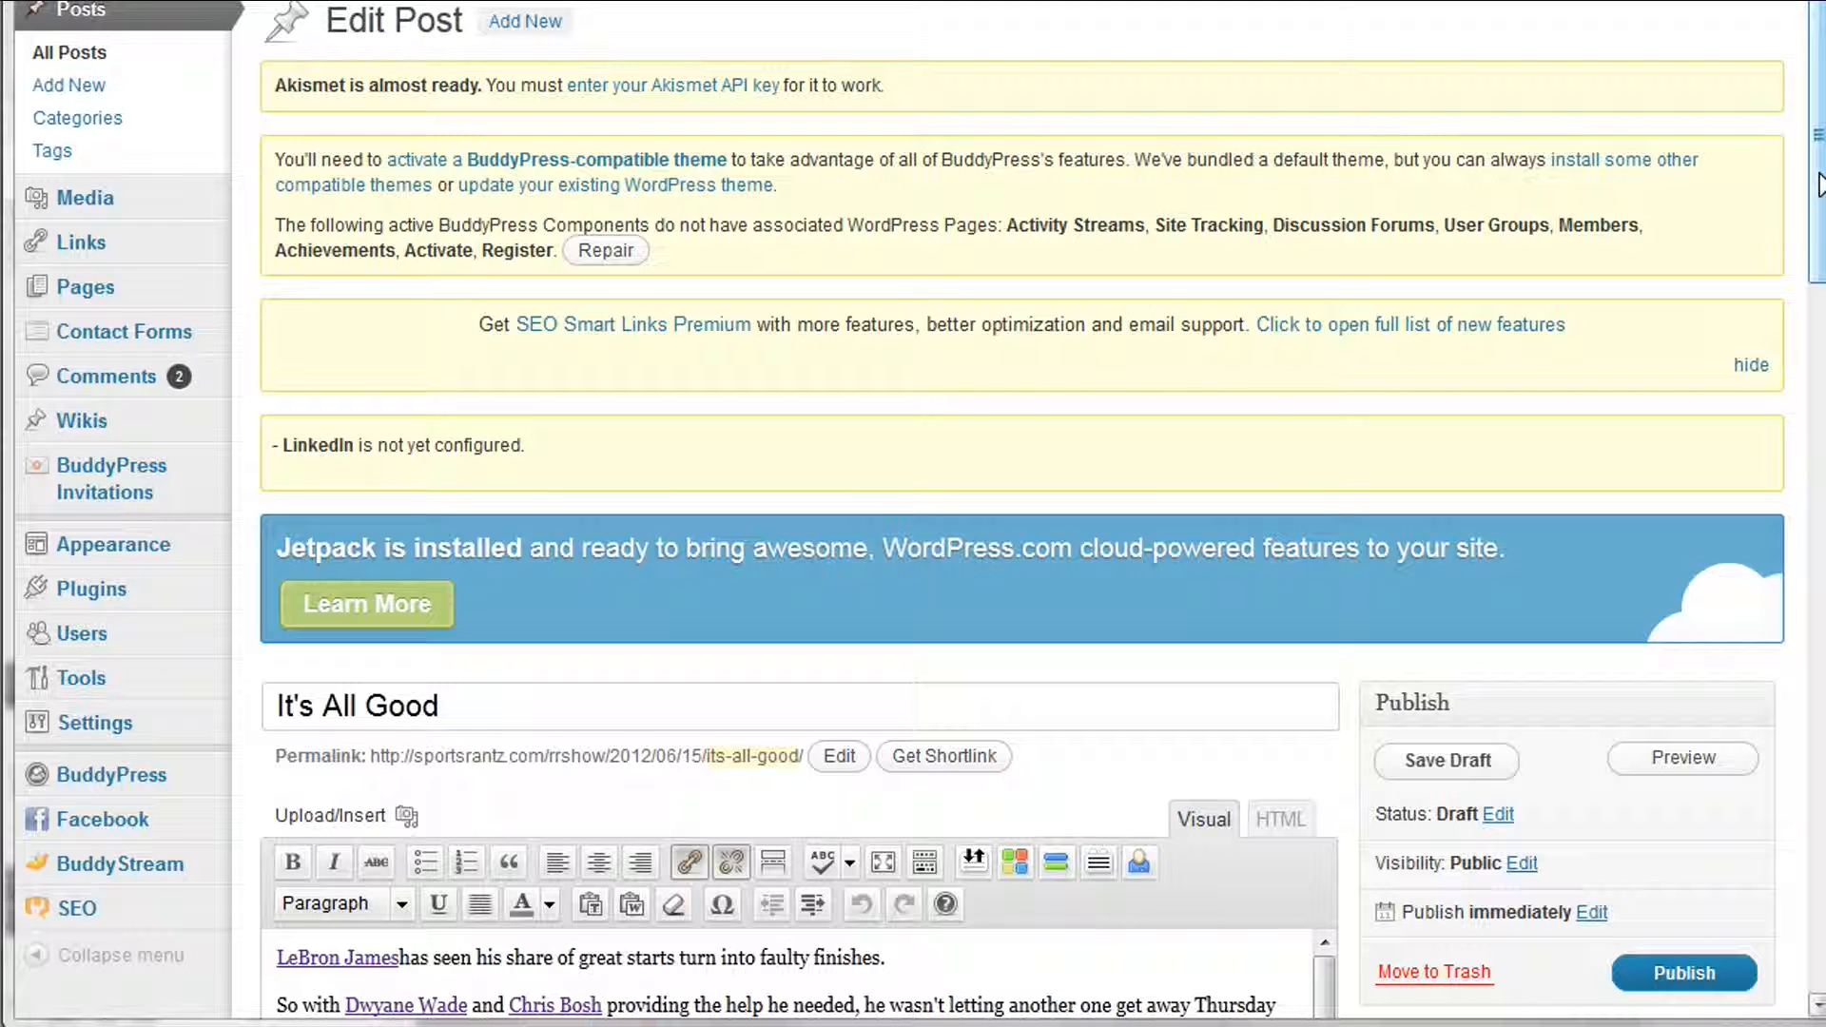
drag(1818, 185, 1816, 480)
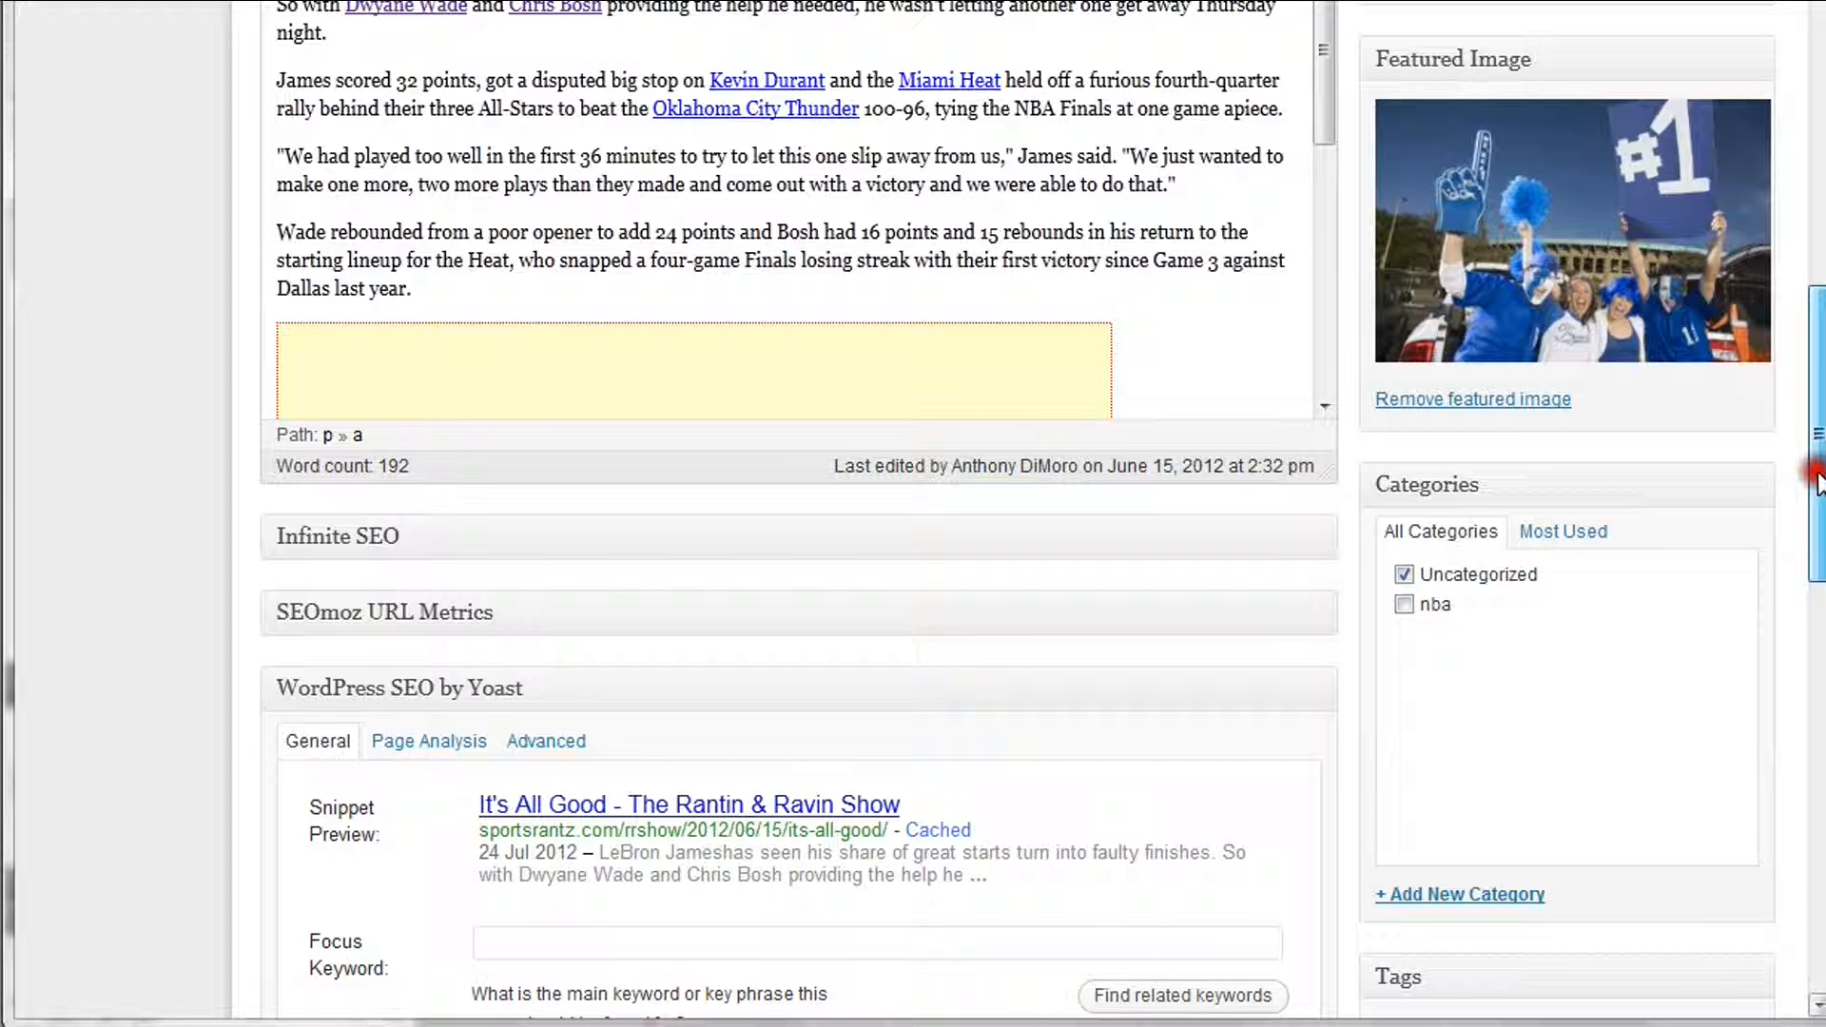
drag(1816, 480, 1799, 608)
scroll(578, 323, down, 2)
scroll(609, 323, up, 15)
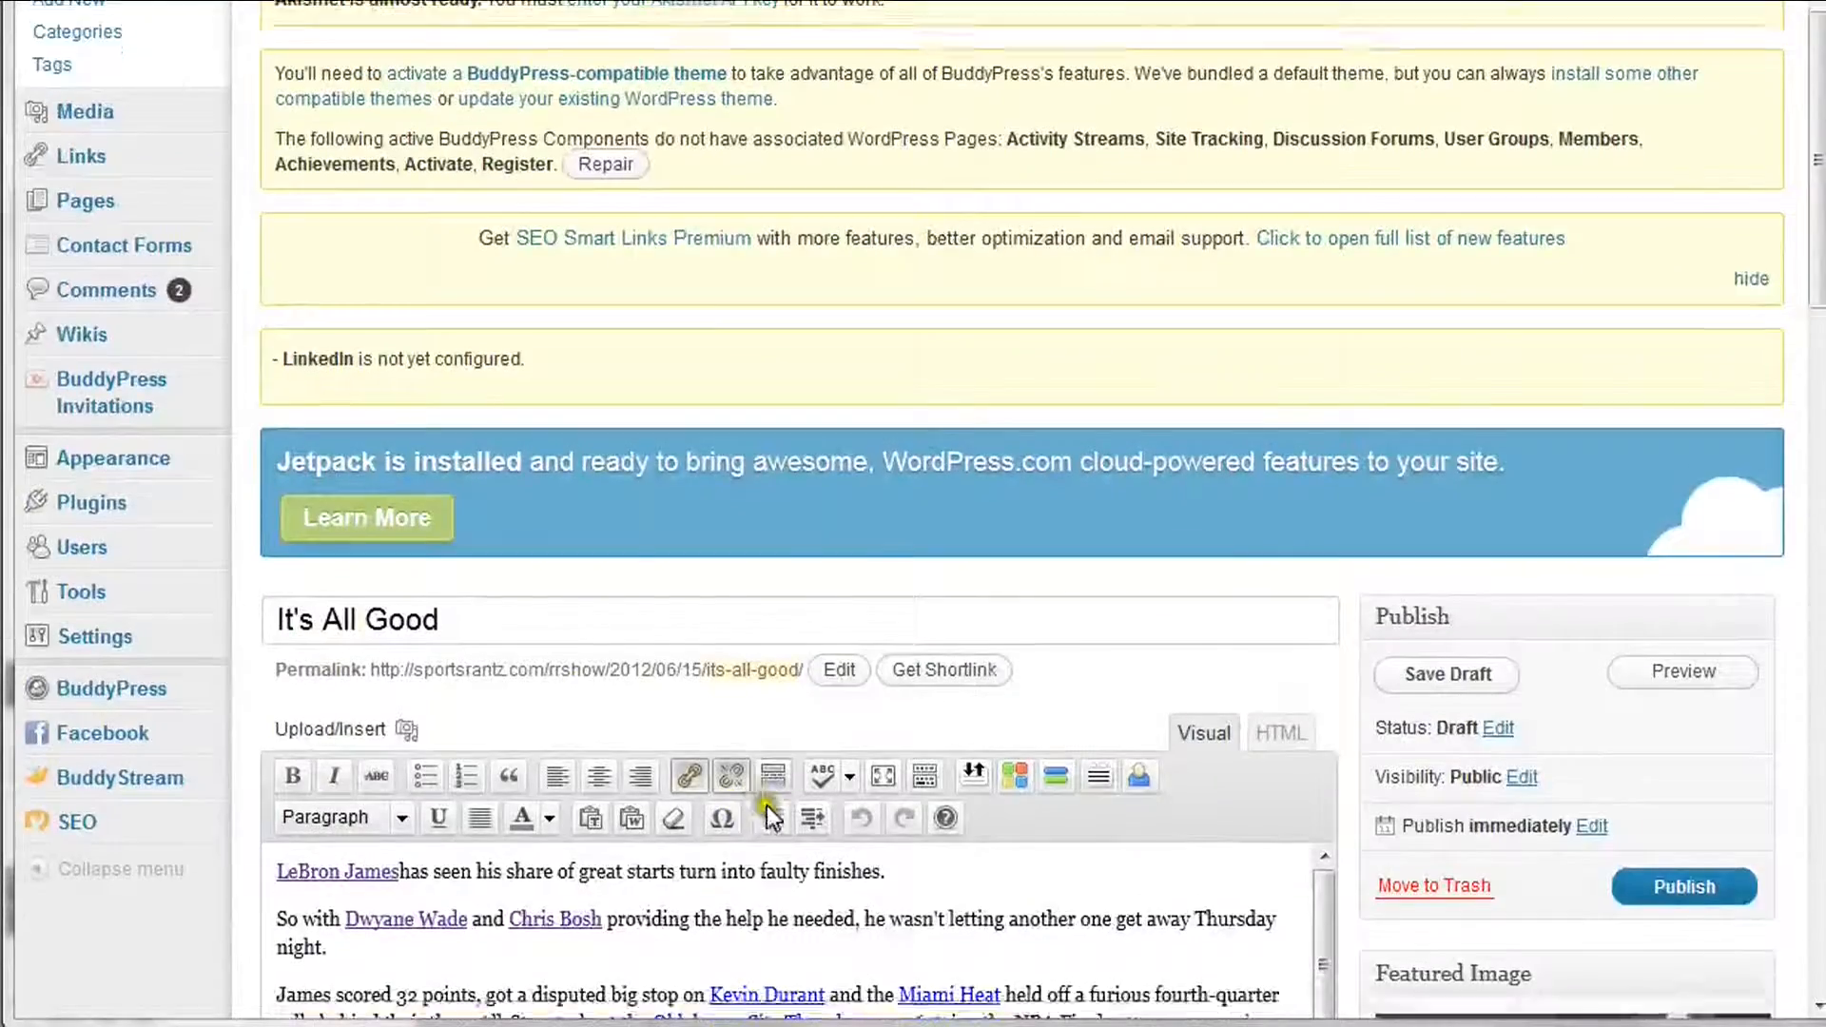
scroll(767, 807, down, 5)
drag(1816, 141, 1817, 537)
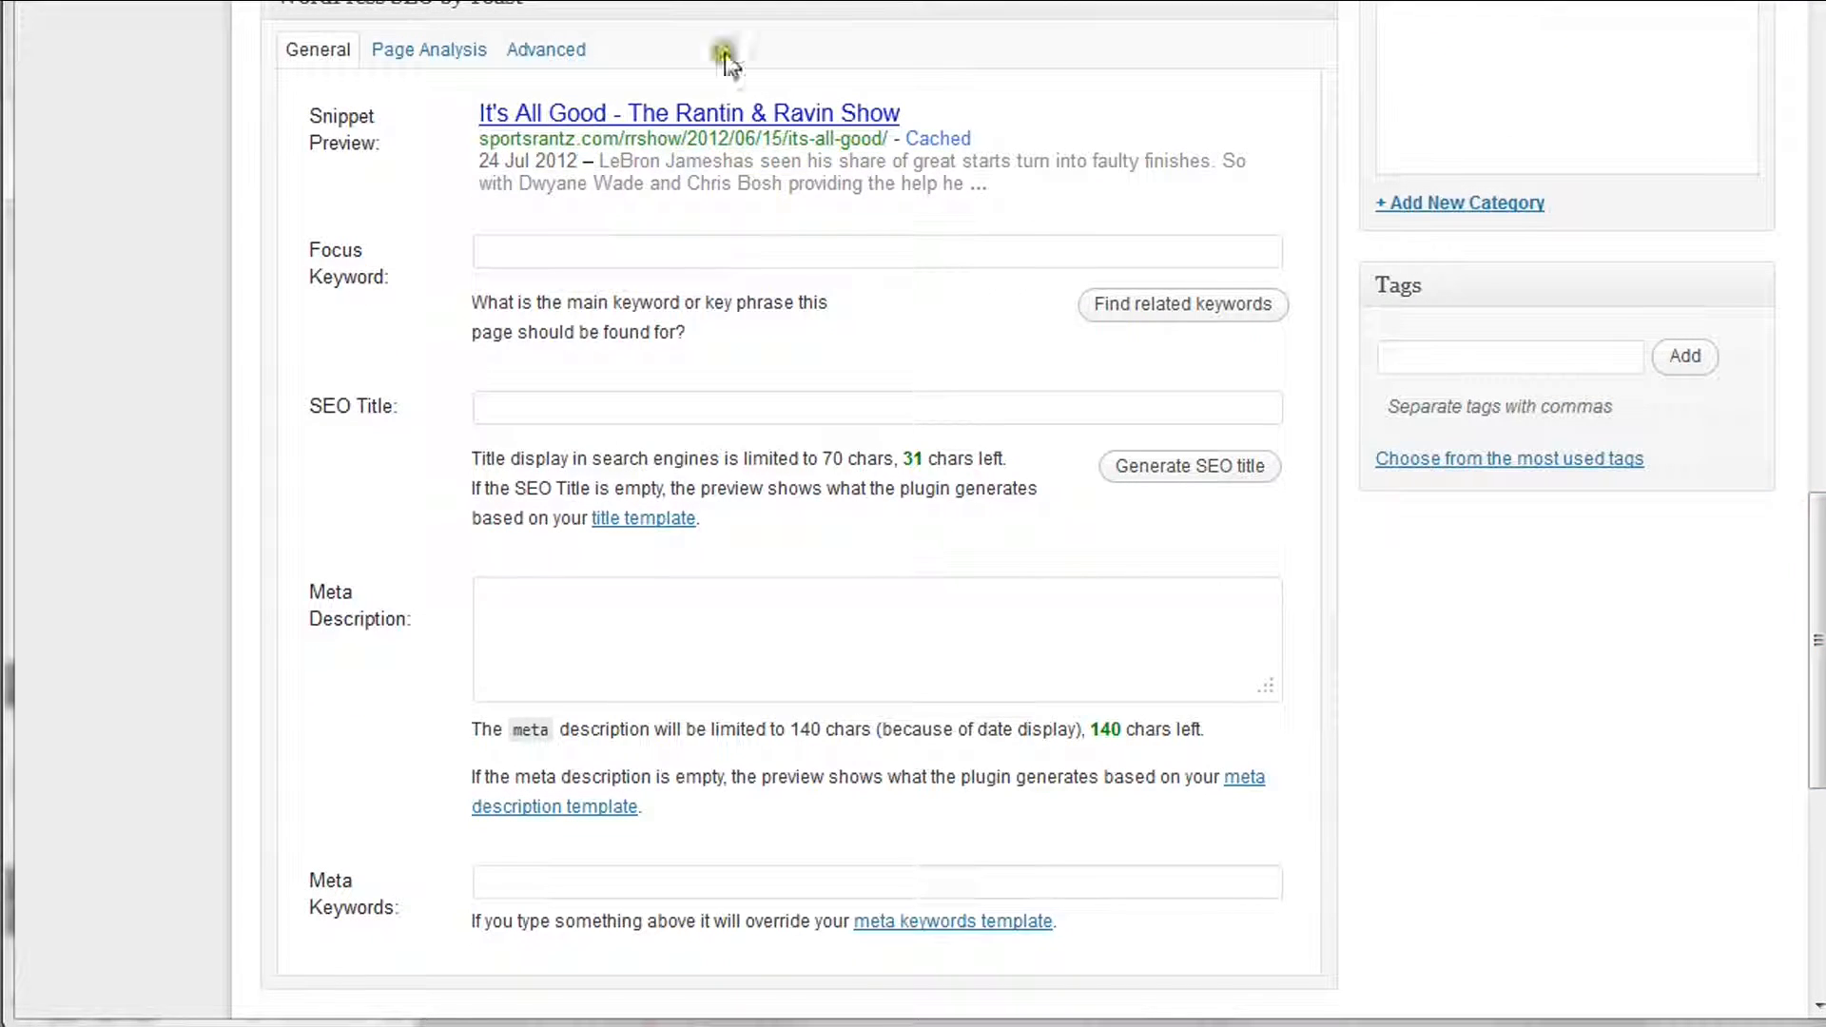
click(686, 248)
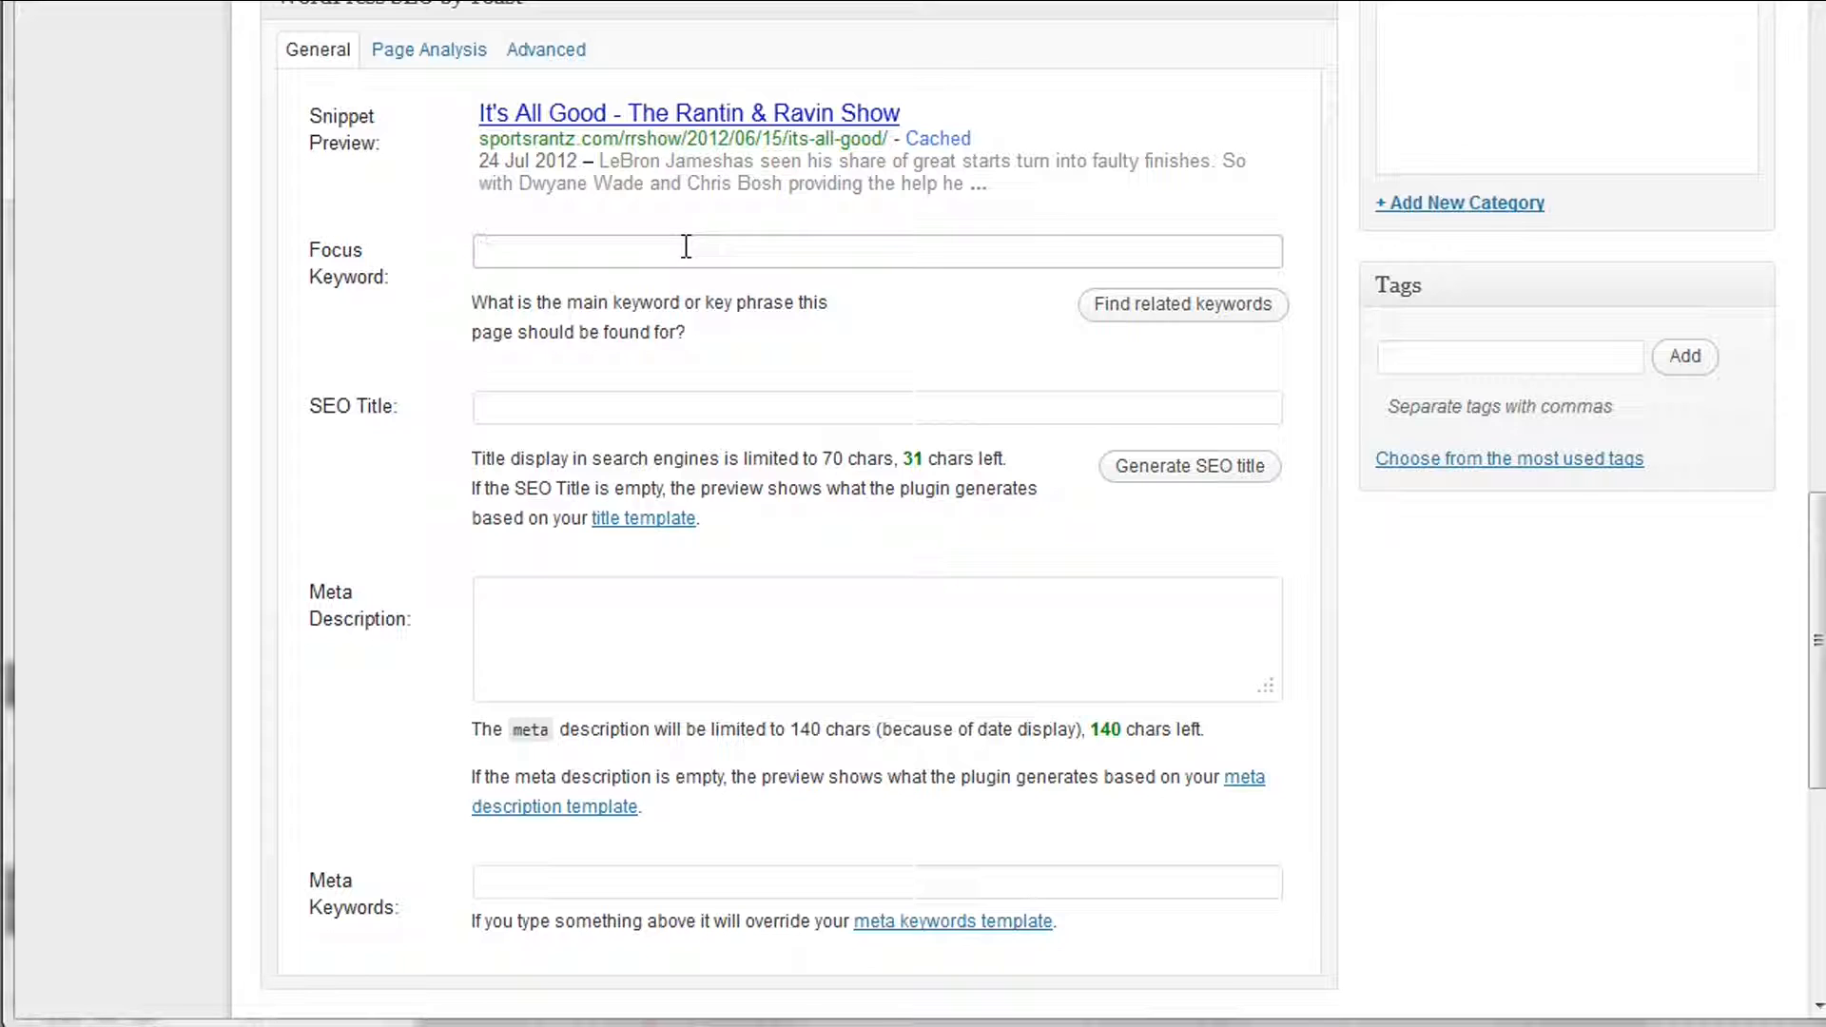
text(kevin durant)
click(340, 250)
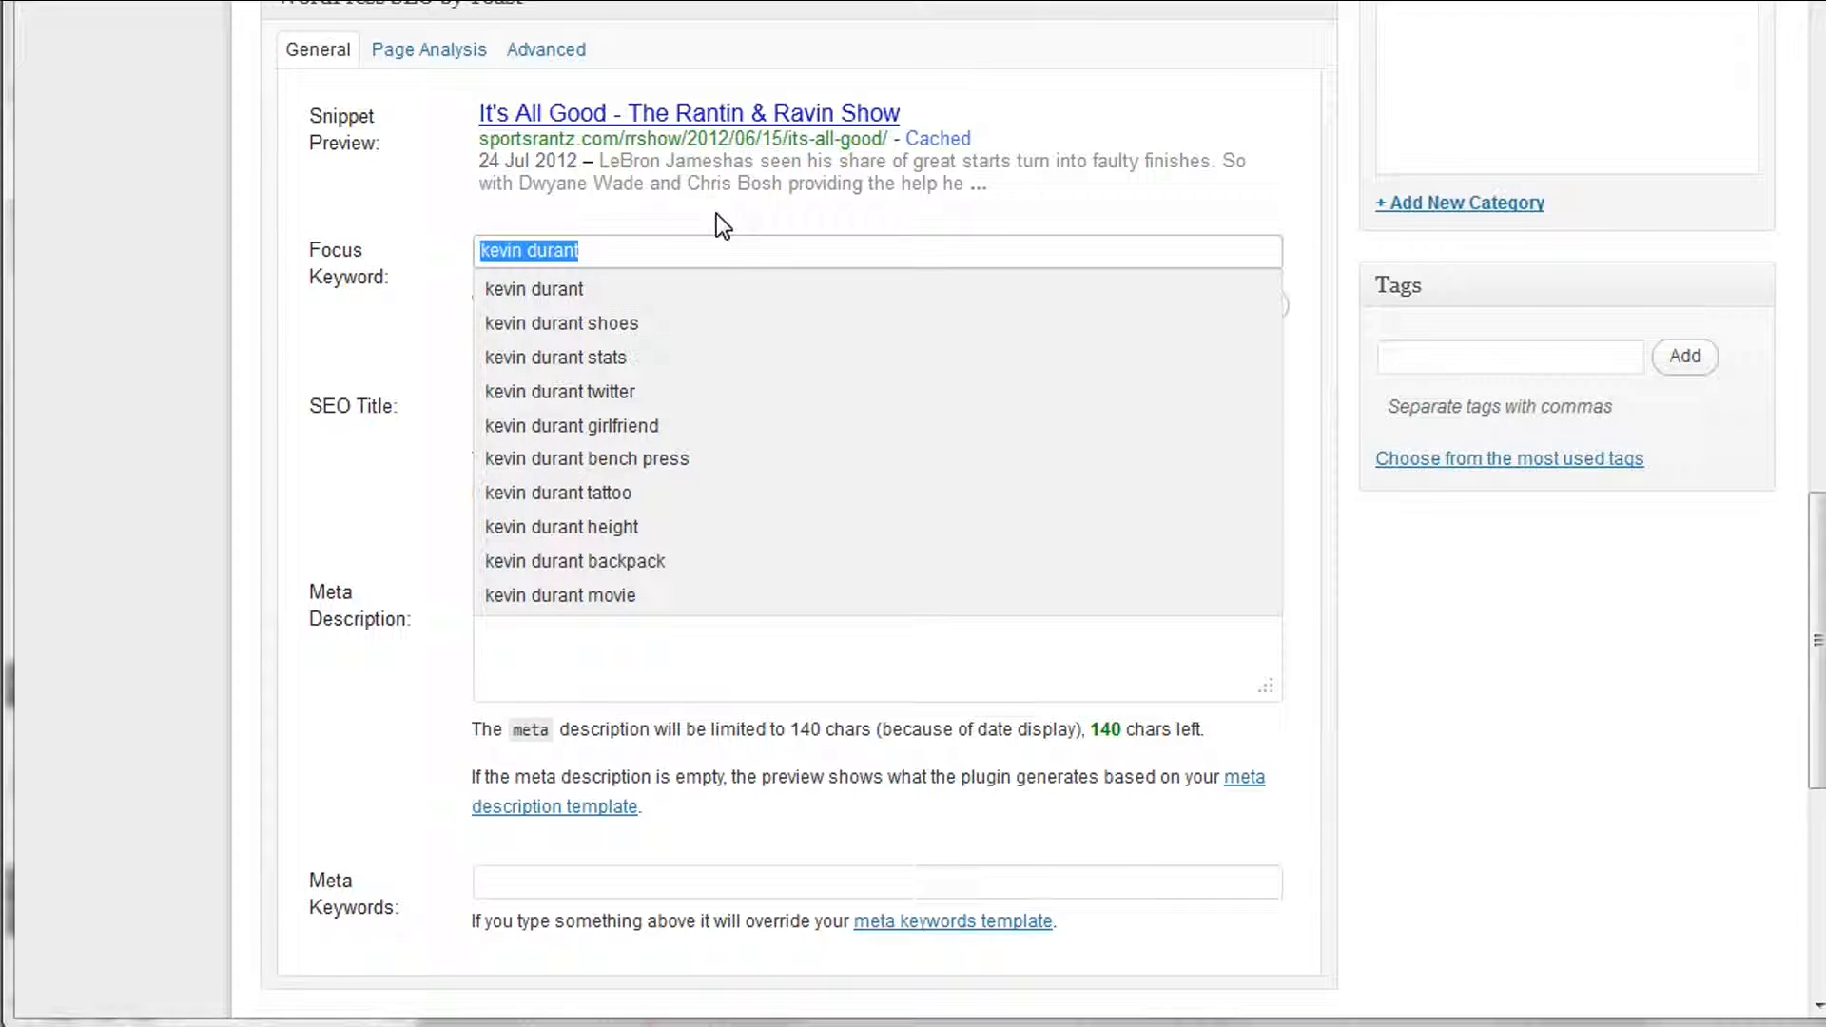
key(BackSpace)
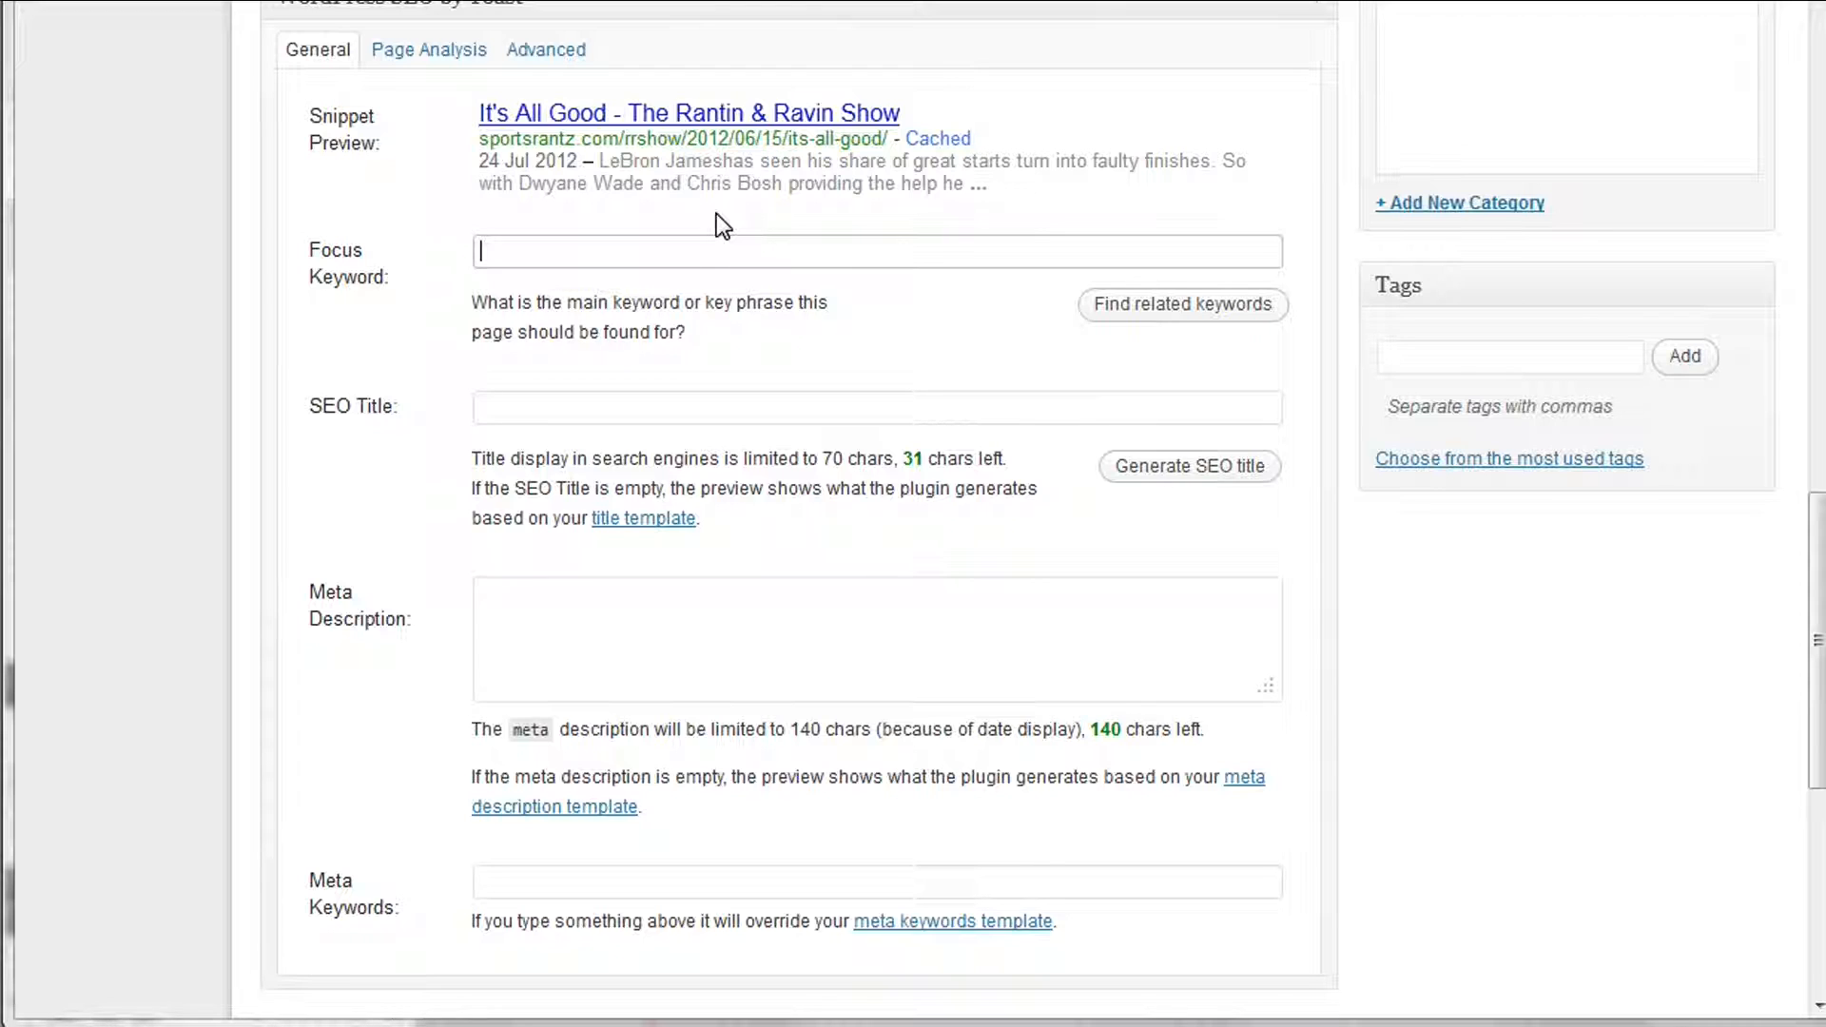
Set the post's focus keyword to "kevin durant" in the Yoast SEO section.
click(525, 250)
text(kevin durant)
click(1284, 183)
Examine the SEO Title, Meta Description and Meta Keywords fields and the hints beneath them.
click(828, 409)
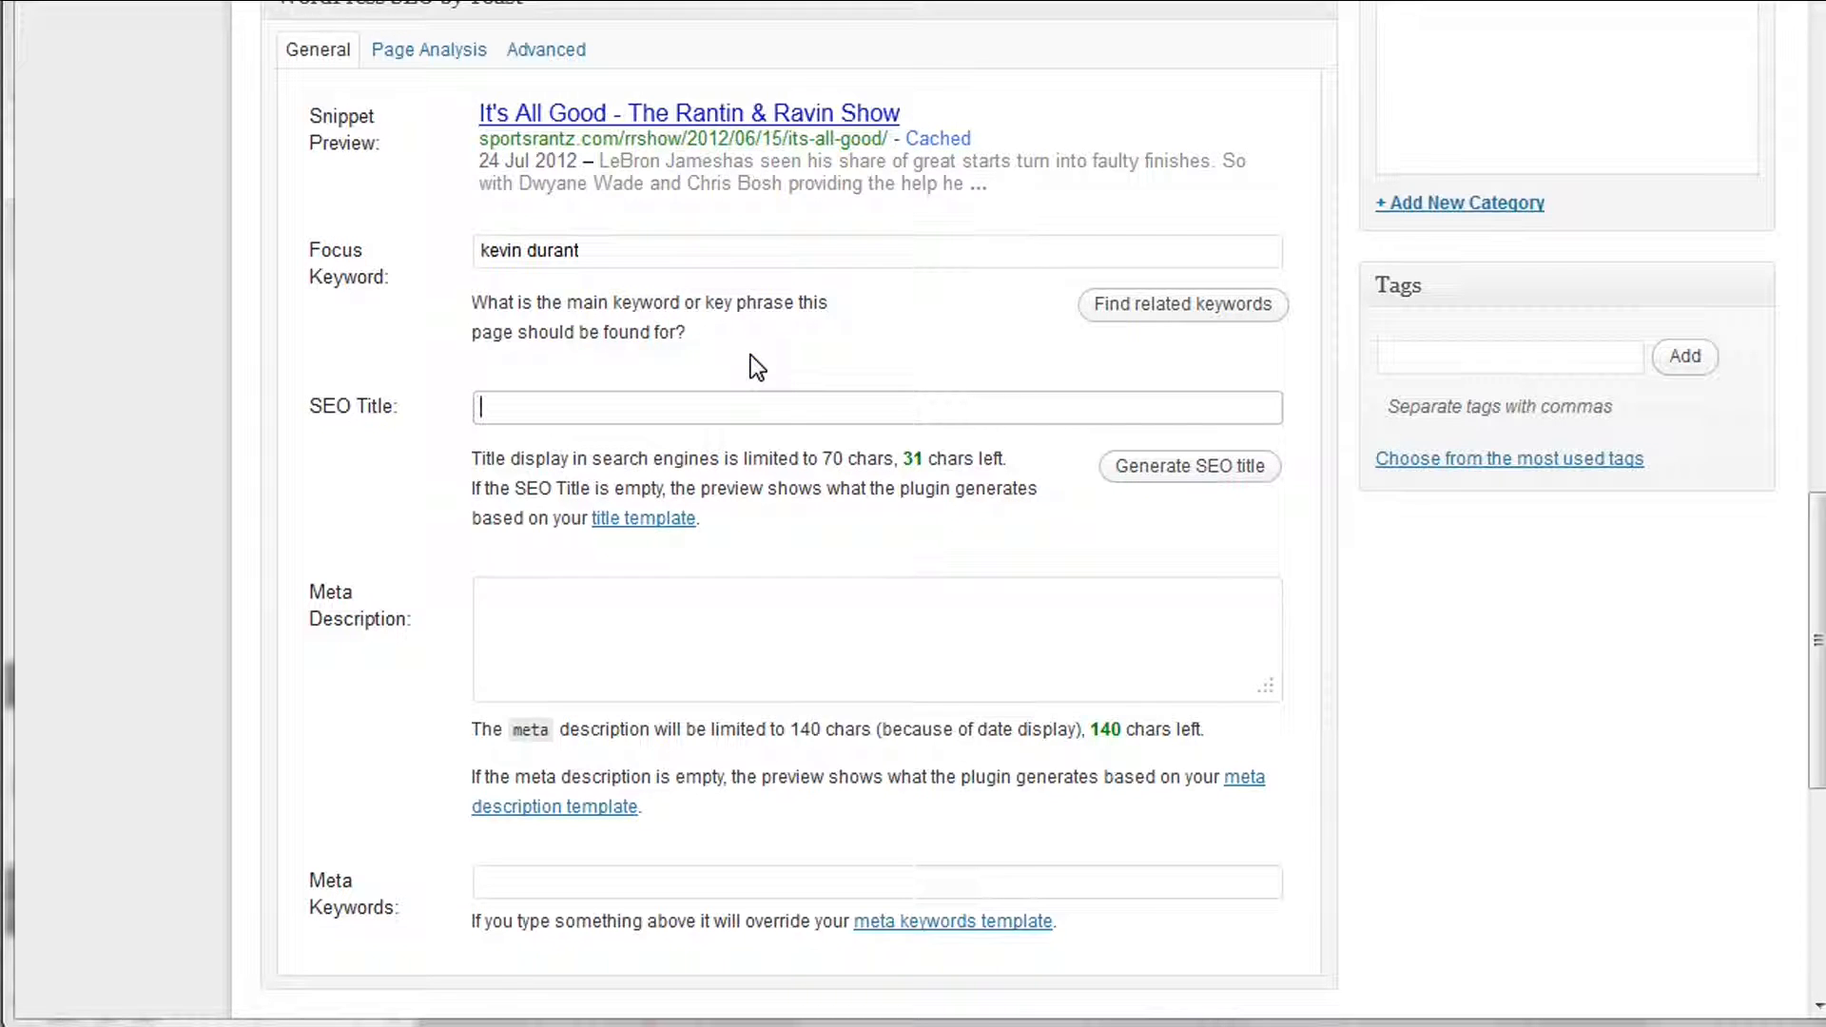
click(745, 600)
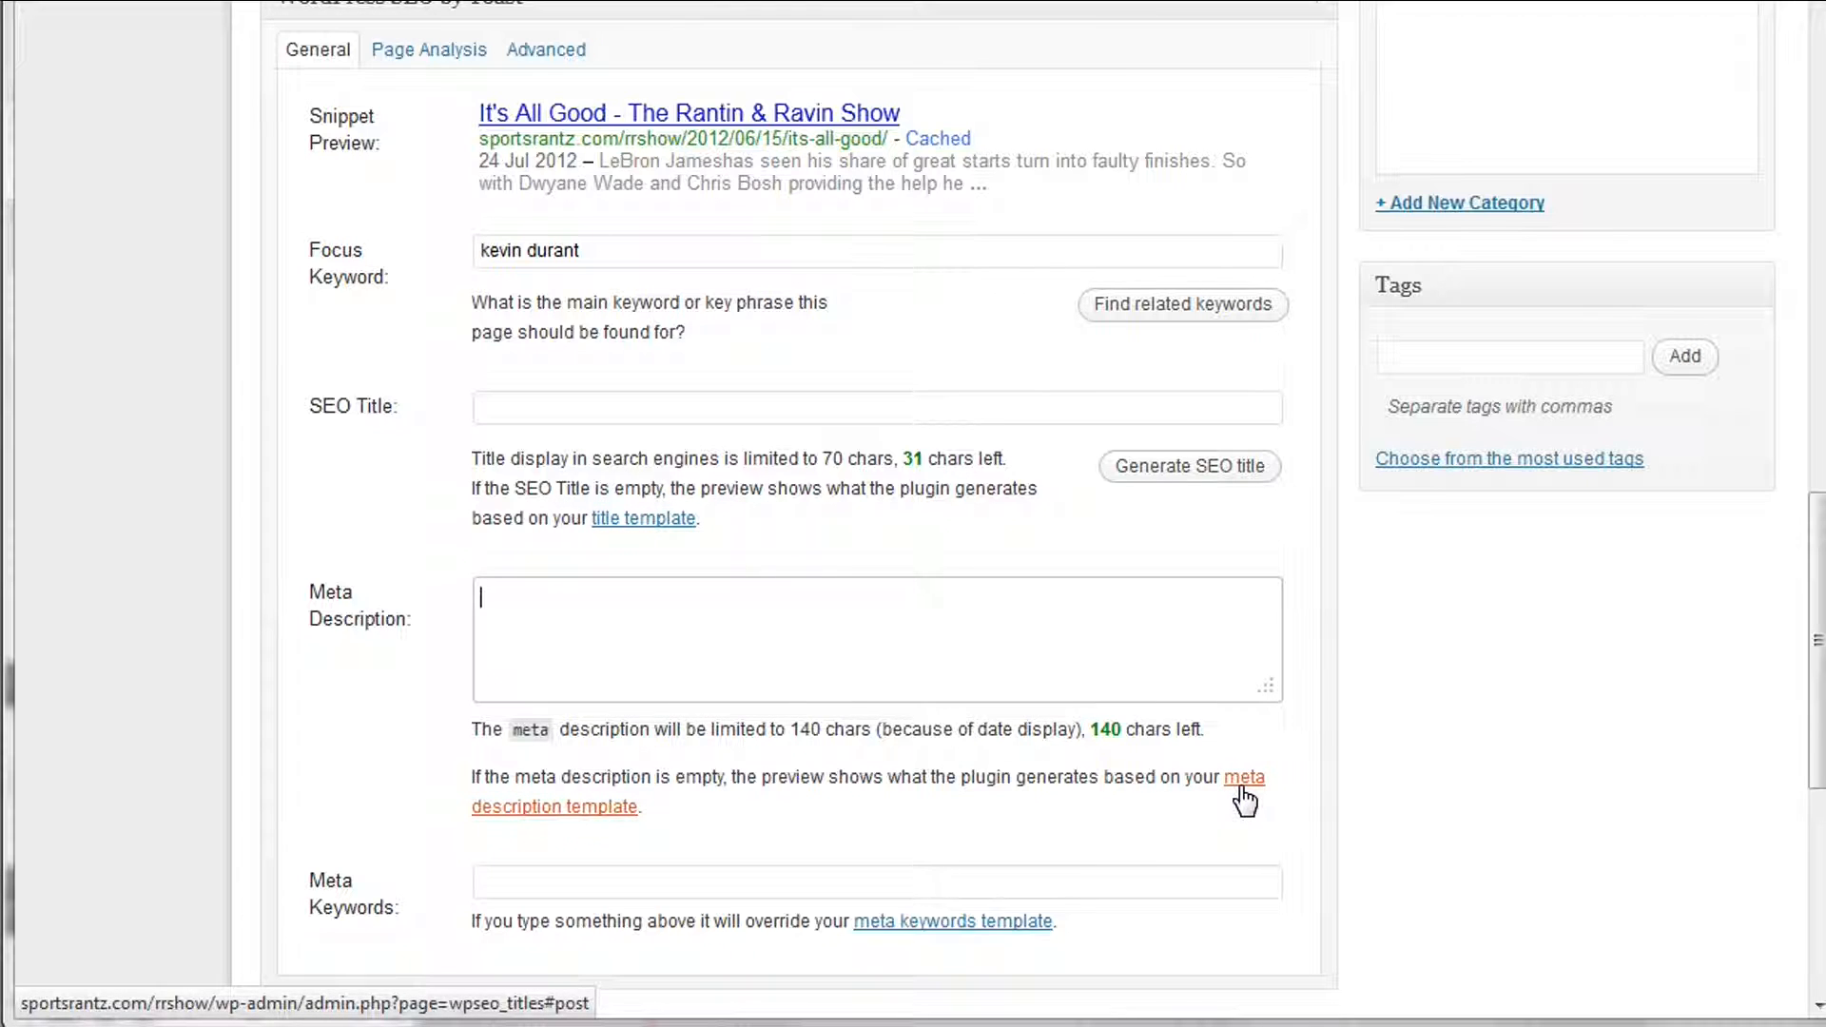
click(898, 950)
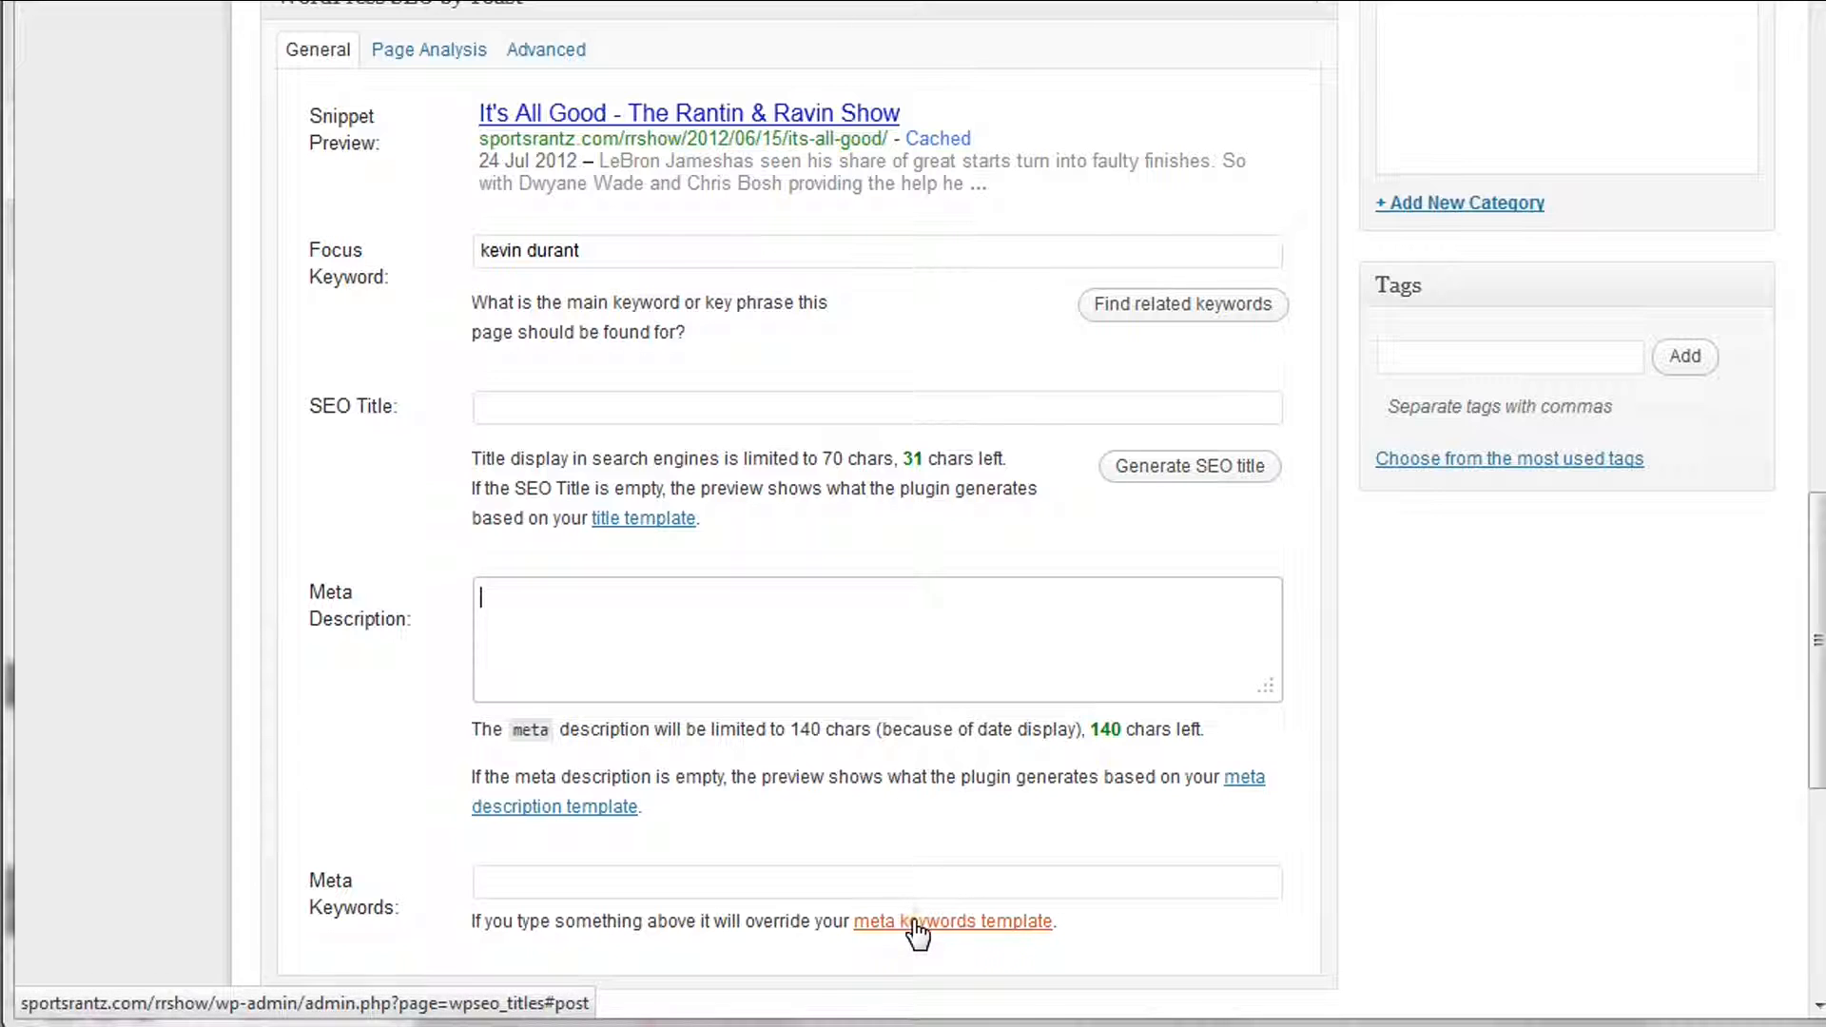
click(911, 872)
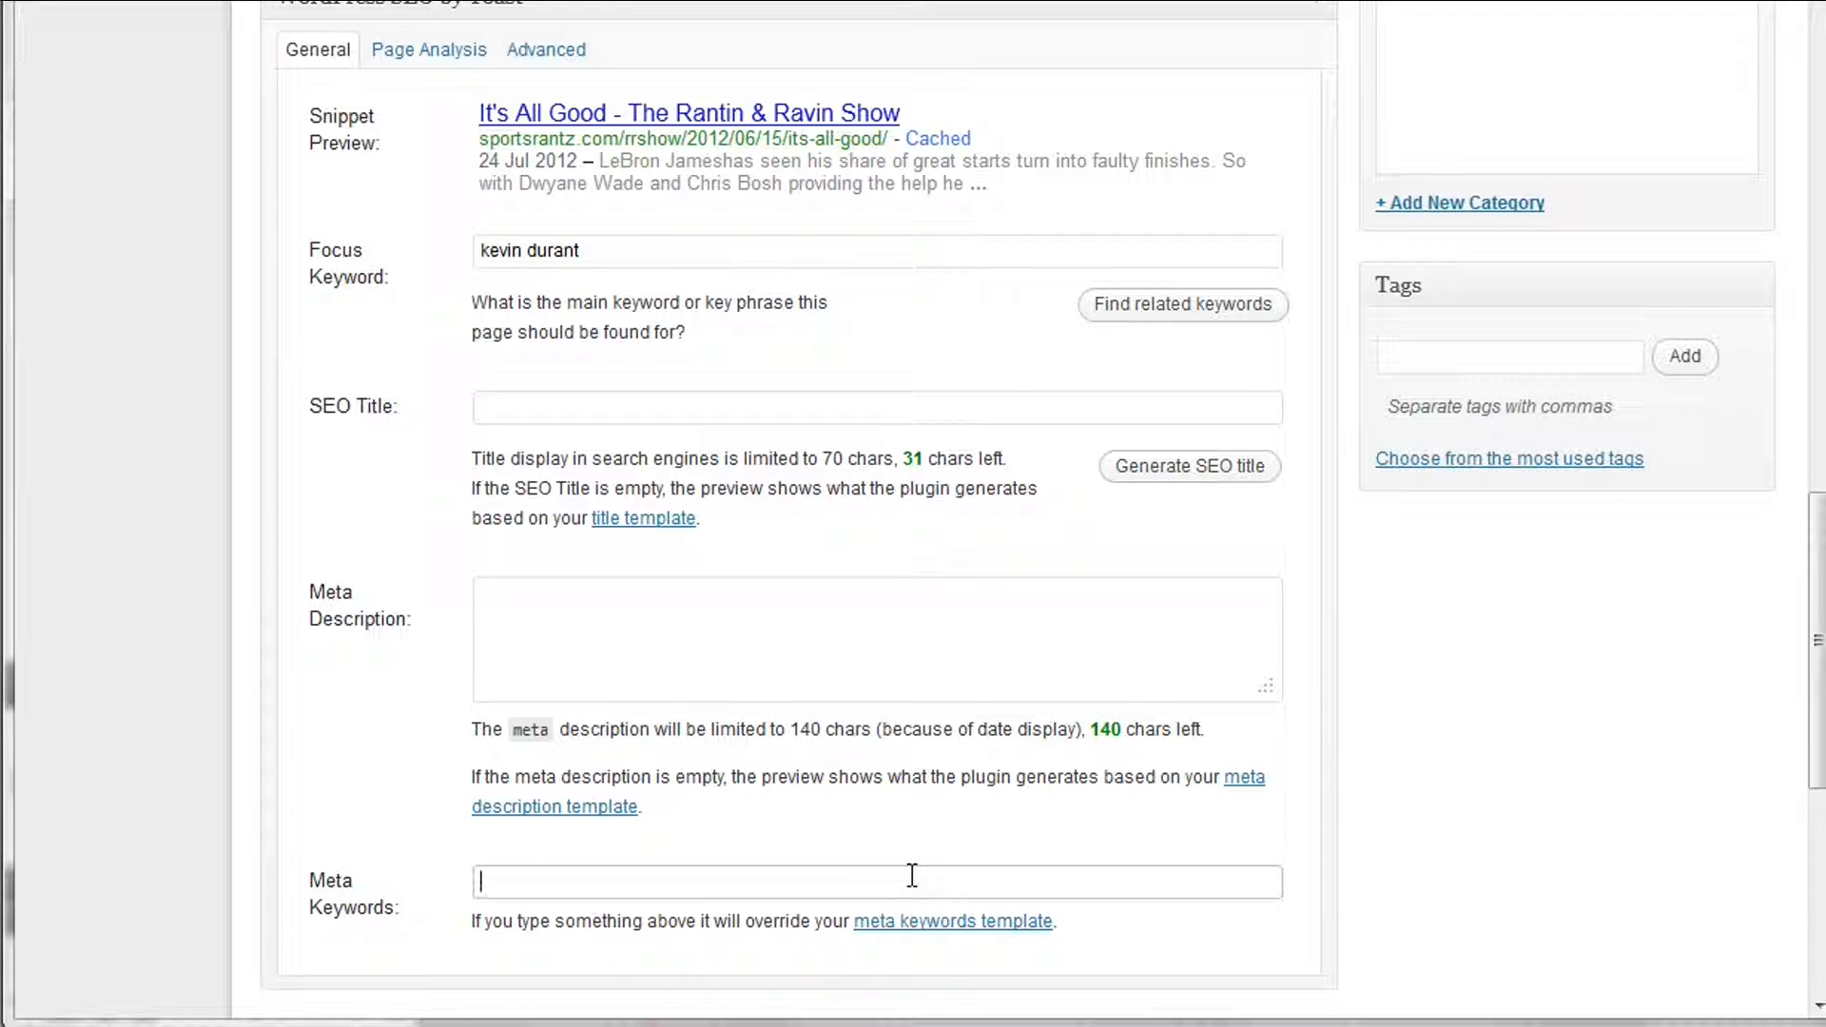
text(sports blog,)
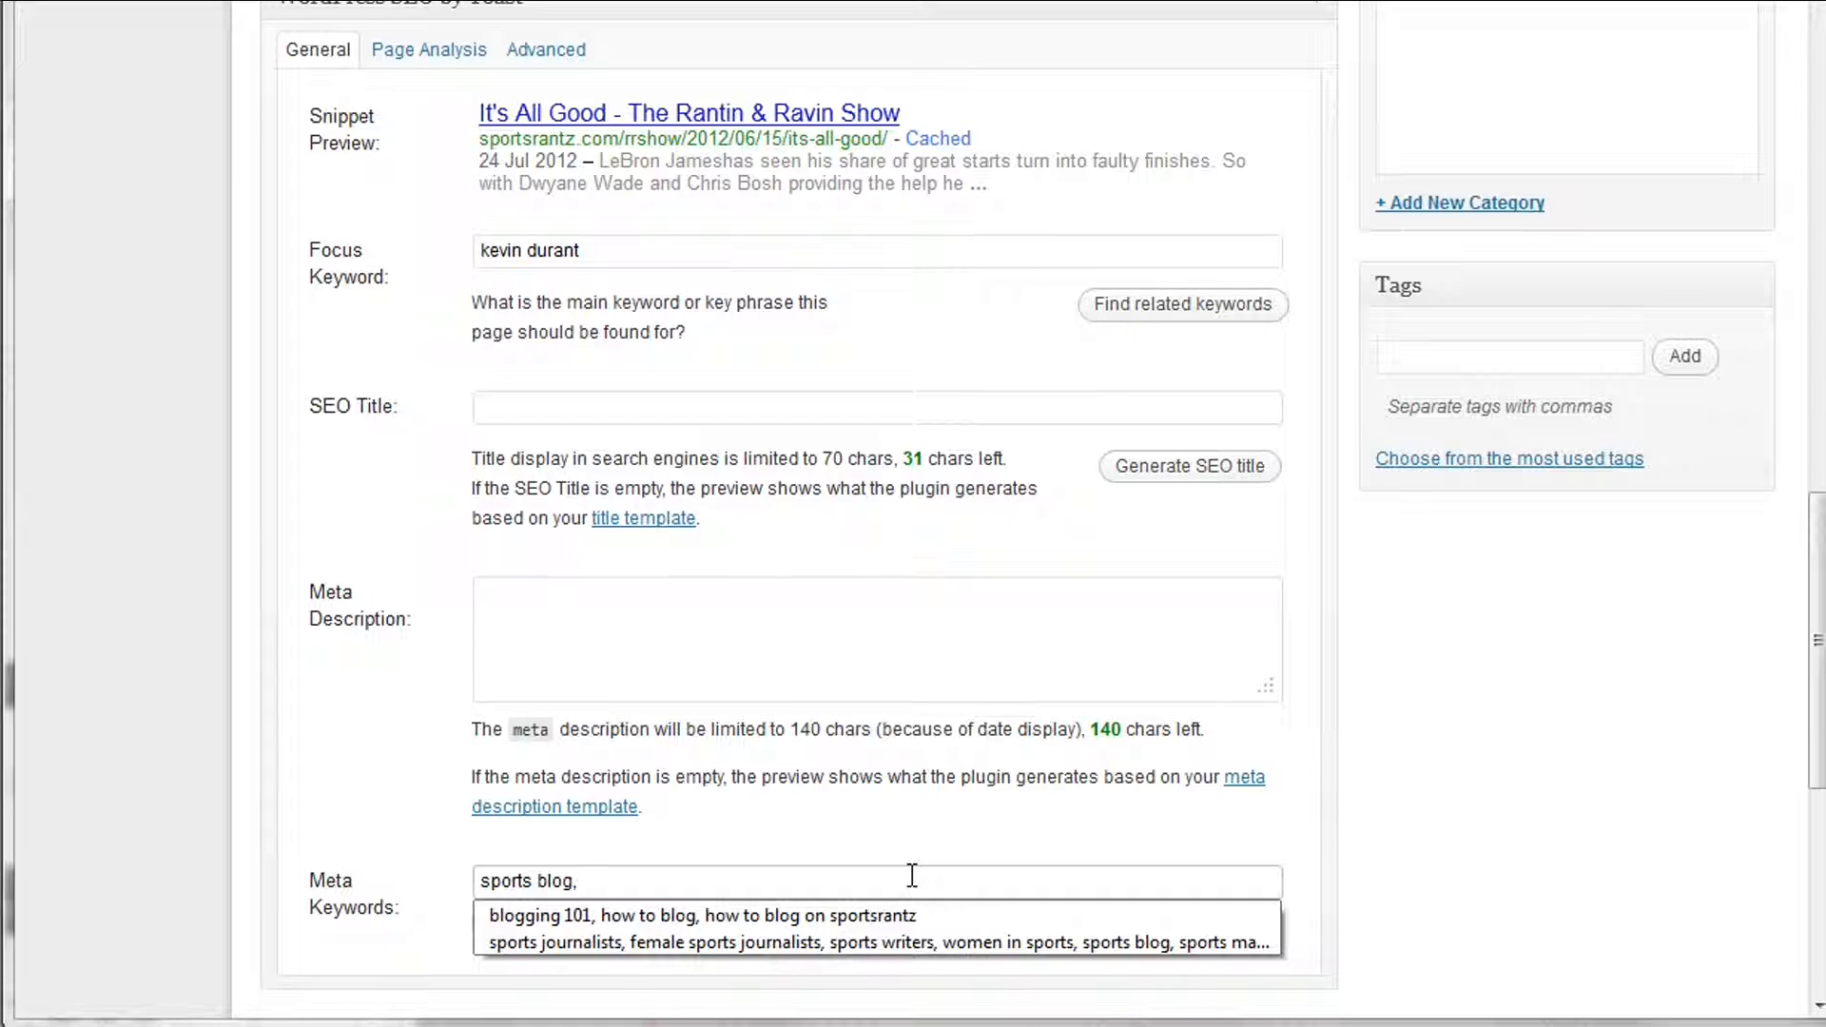
key(BackSpace)
key(BackSpace)
key(BackSpace)
key(BackSpace)
key(BackSpace)
key(BackSpace)
key(BackSpace)
key(BackSpace)
key(BackSpace)
key(BackSpace)
key(BackSpace)
key(BackSpace)
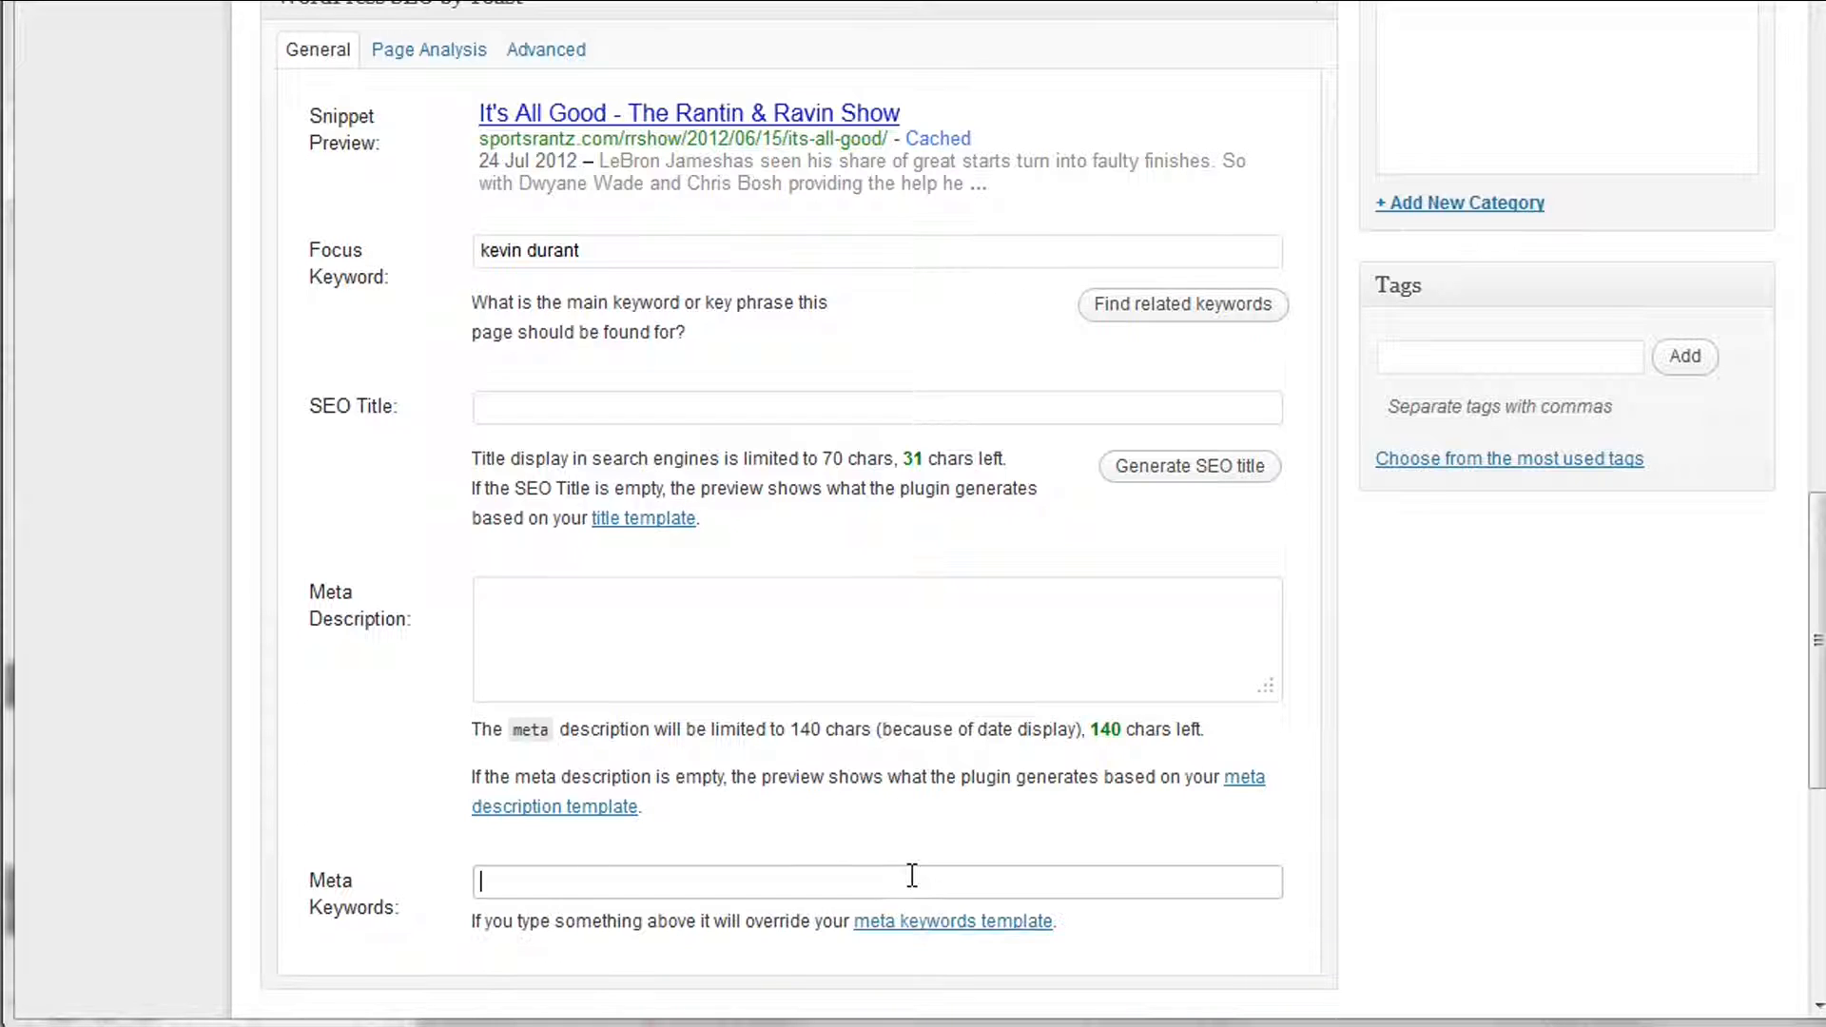
Enter comma-separated meta keywords: the blogger's name followed by "sports blog", alone, with "sports" and with "blog", plus "albany sports blog".
text(tim jones sports blog, )
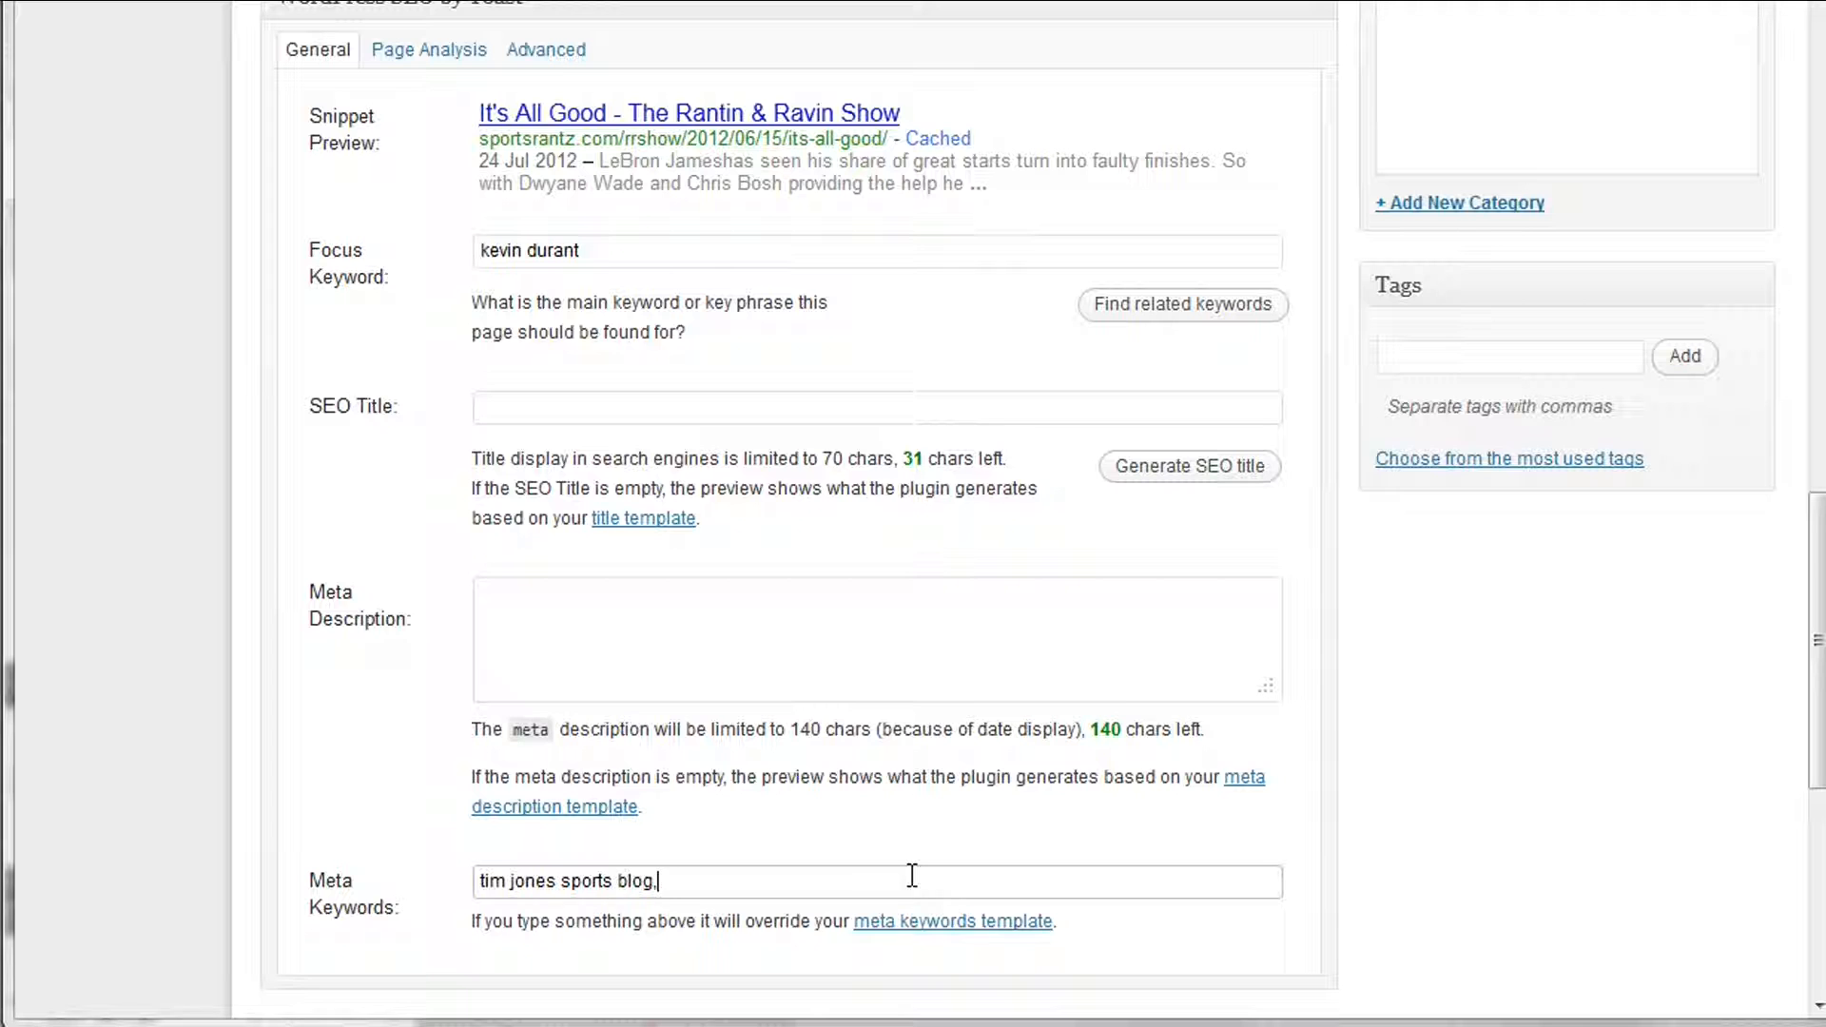
text(tim jones, tim jones sports, tim jones blog,)
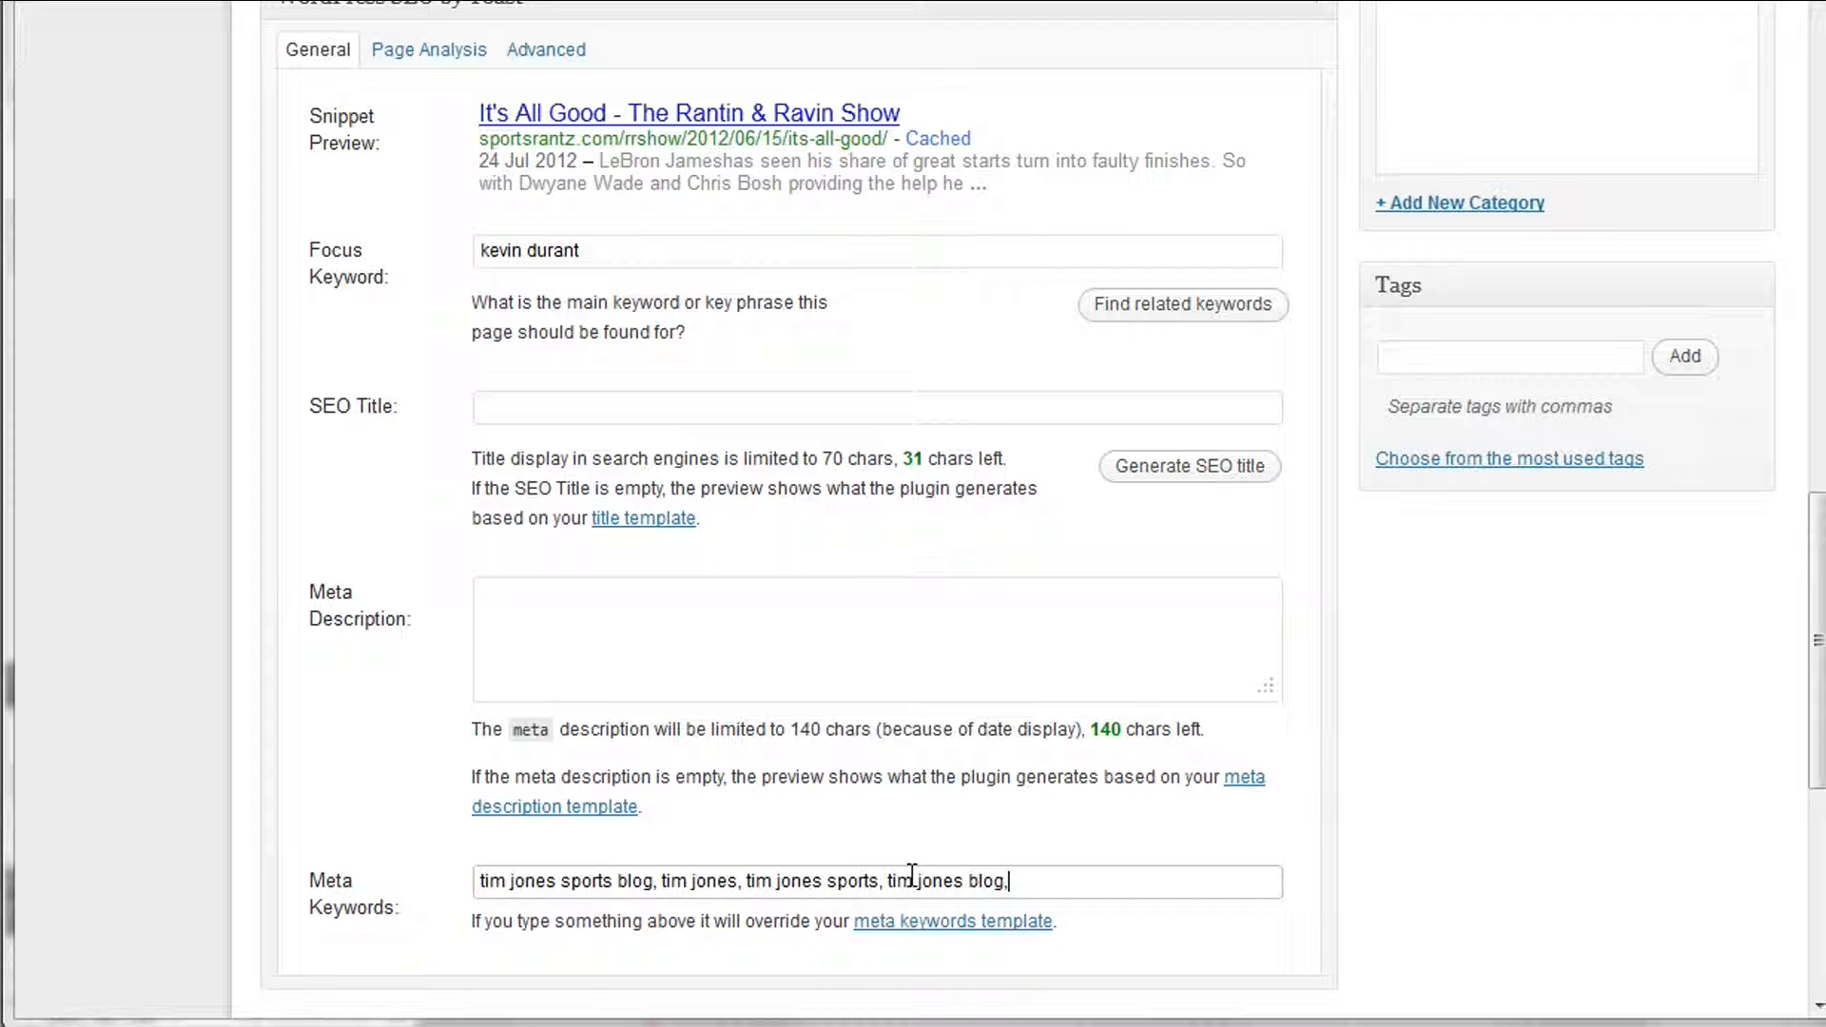
text(albany sports blog)
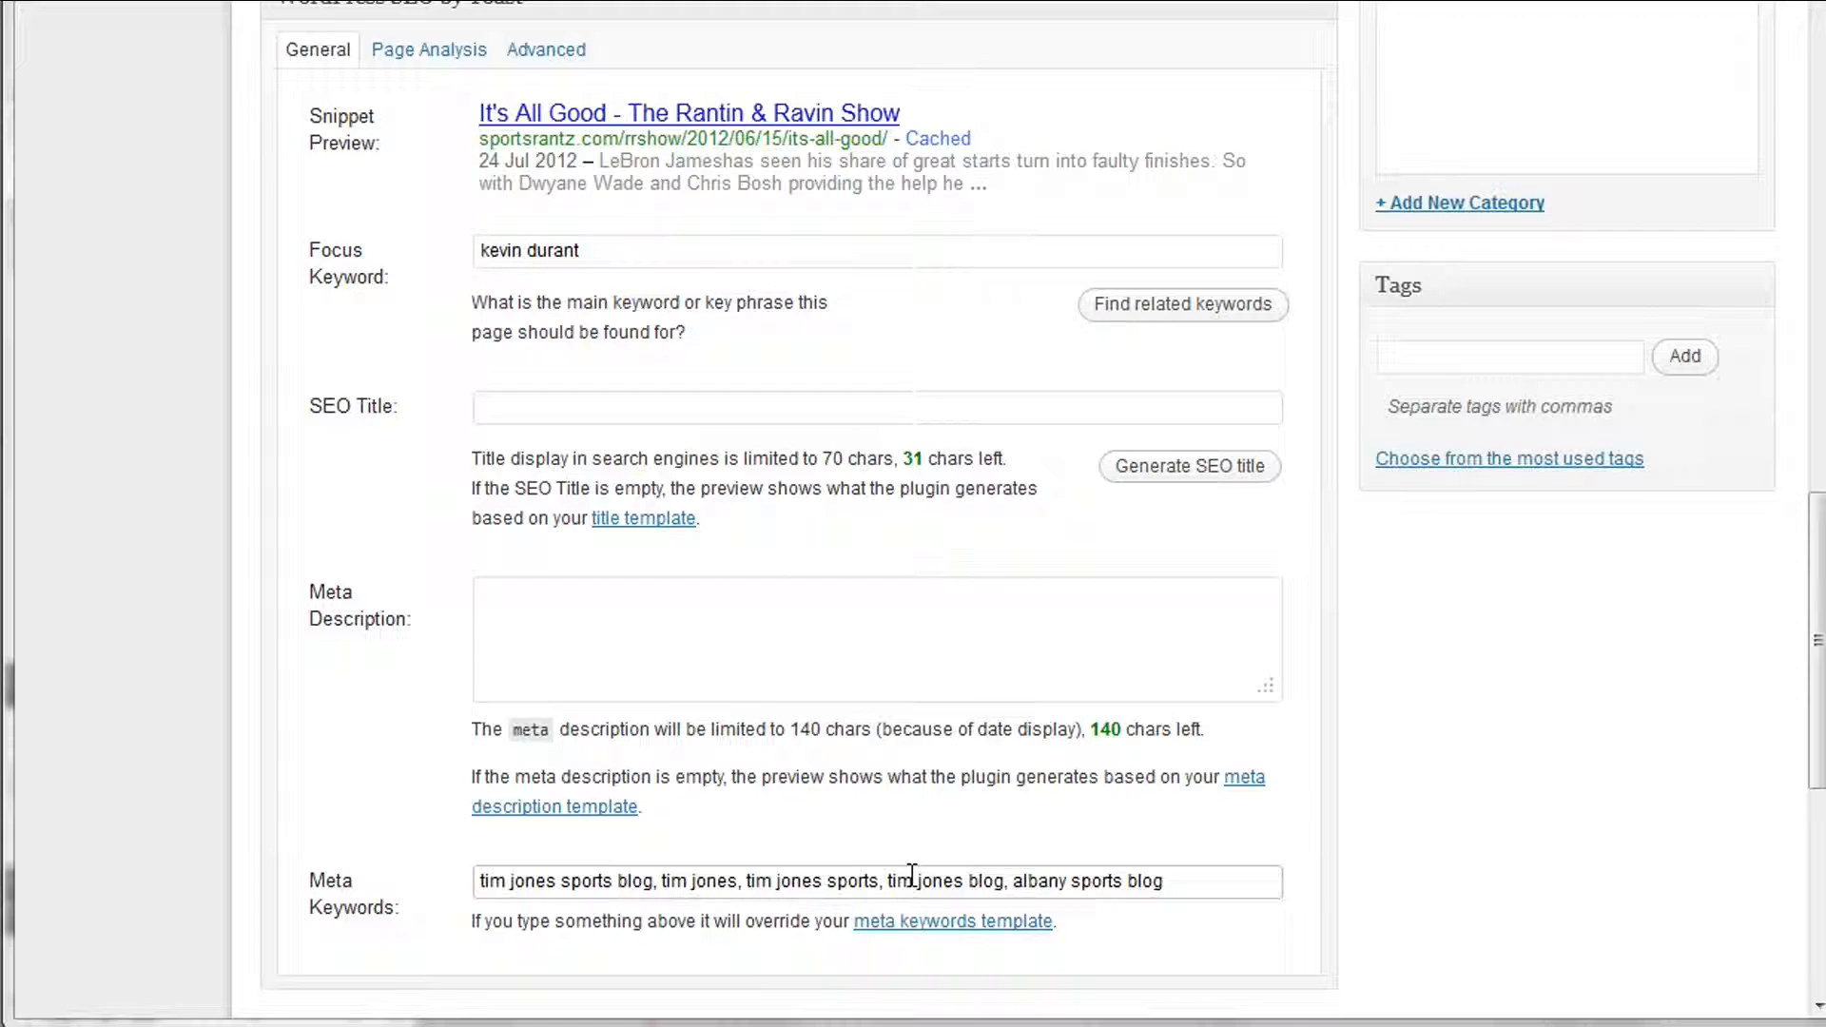
Add the tags "kevin durant", "lebron james", "miami heat" and "oklahoma city thunder" to the post.
scroll(1561, 795, up, 5)
scroll(1561, 796, down, 5)
scroll(1561, 795, up, 1)
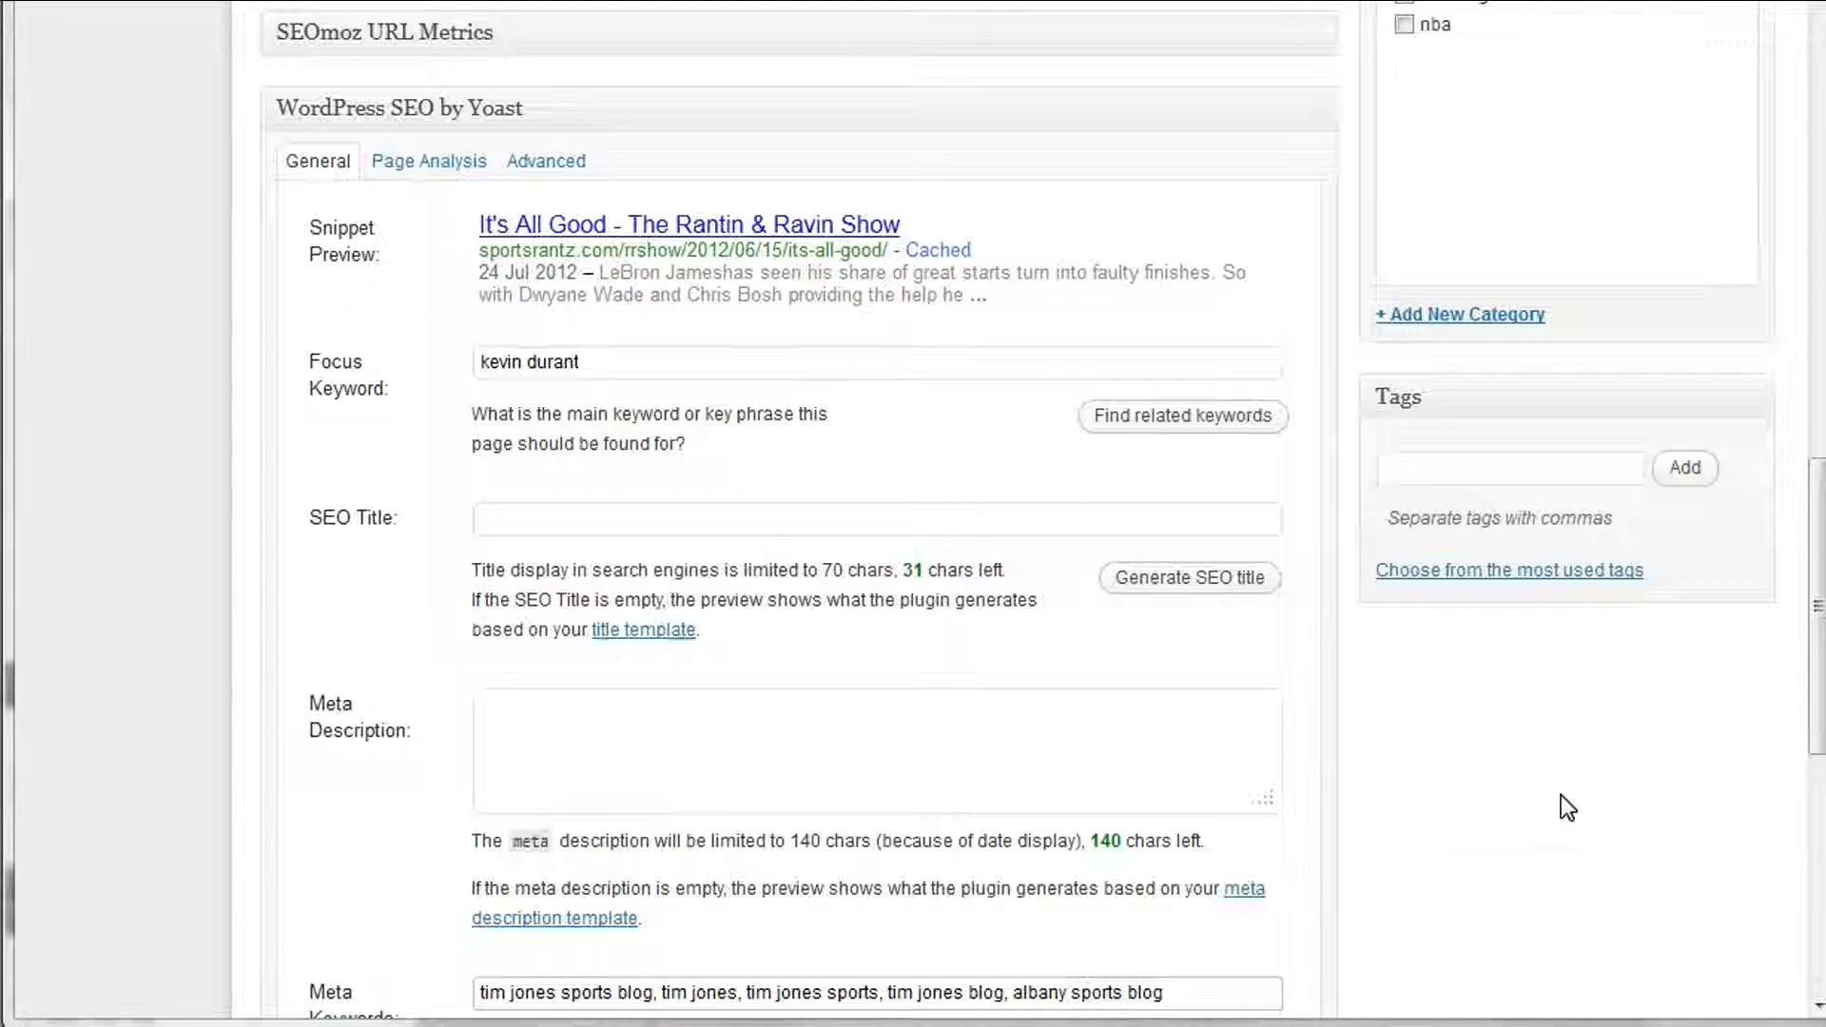
scroll(1561, 802, up, 5)
scroll(1561, 803, down, 3)
click(1556, 697)
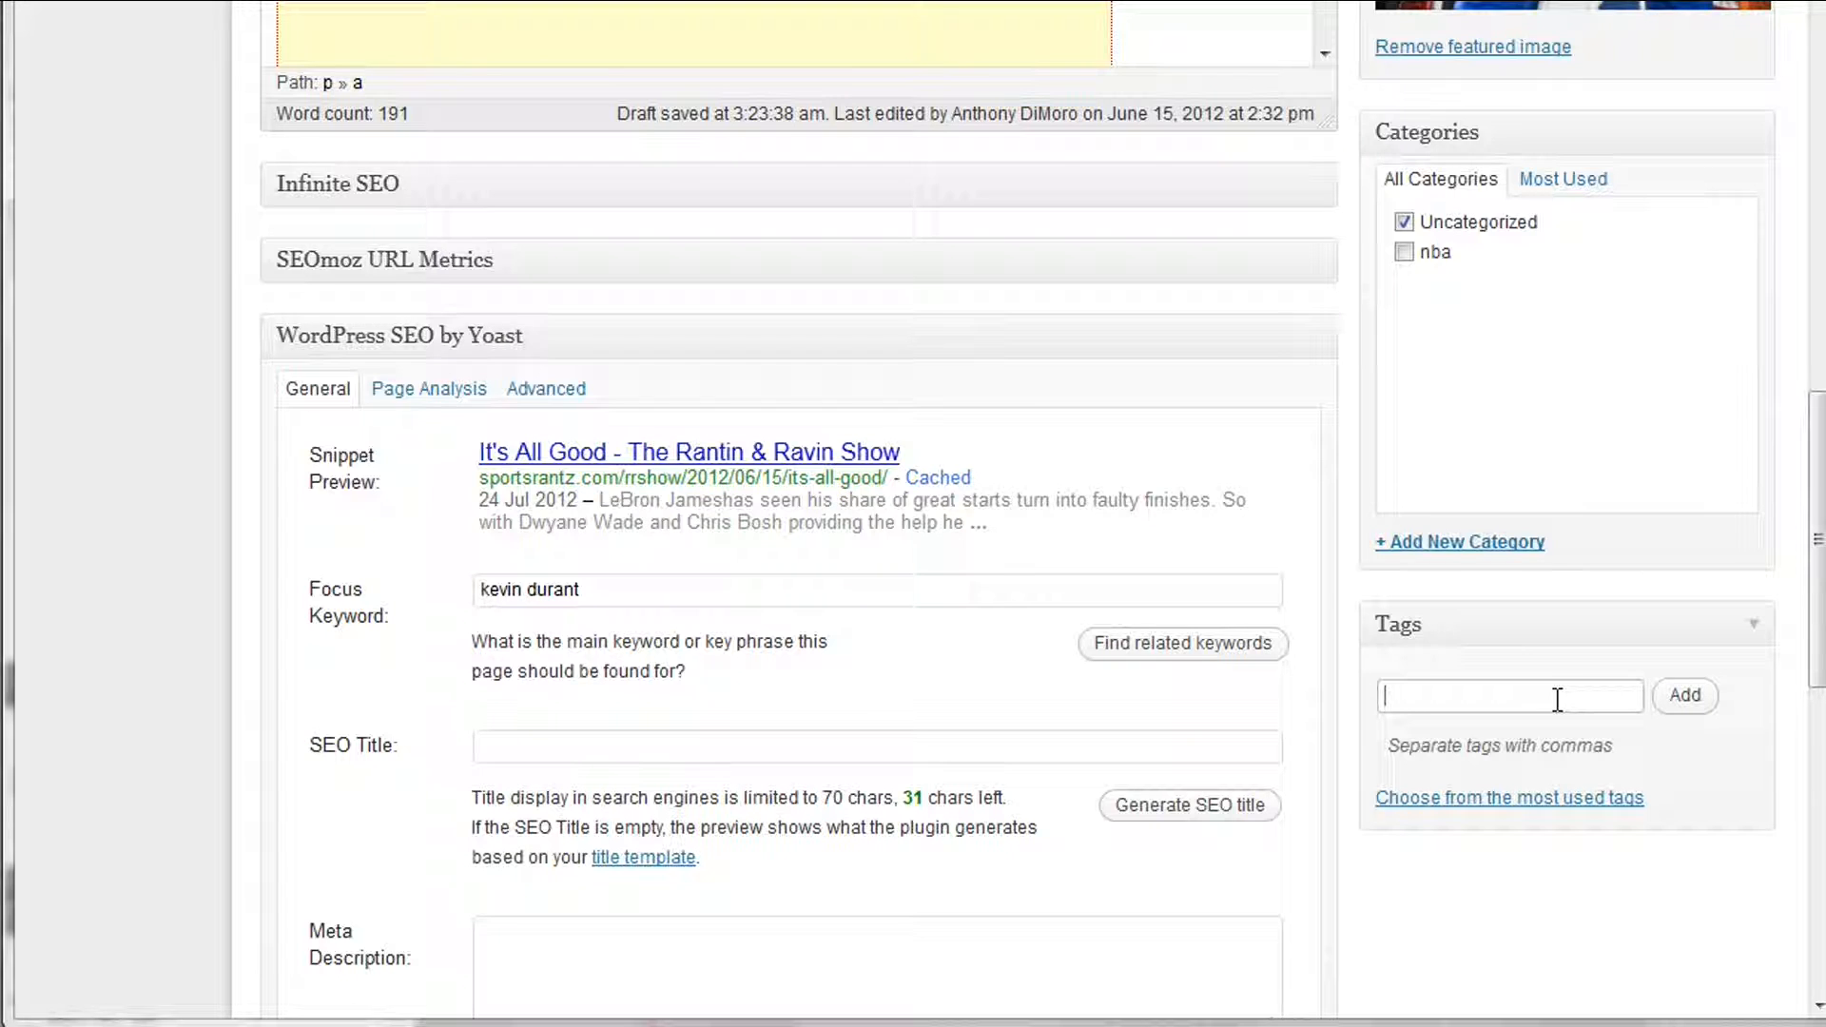
text(kevin dur)
text(ant, lebron)
text( jame)
text(s, miami heat)
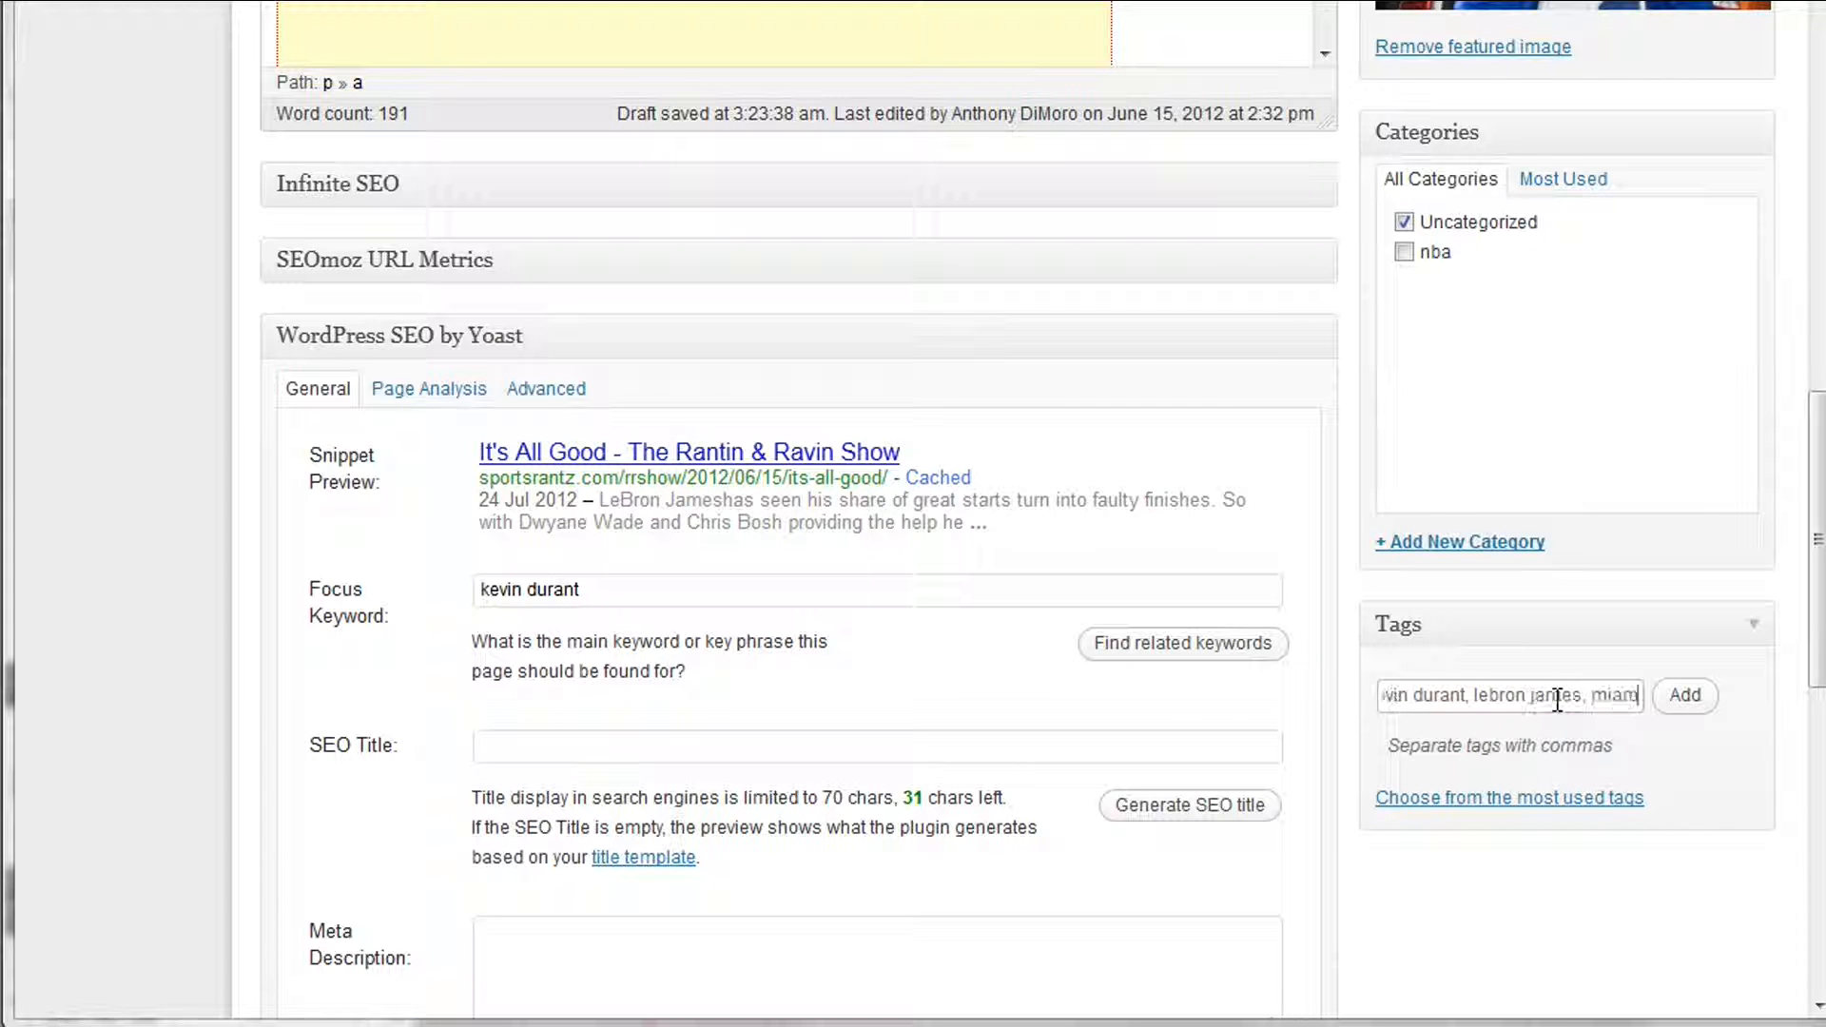
text(, ok)
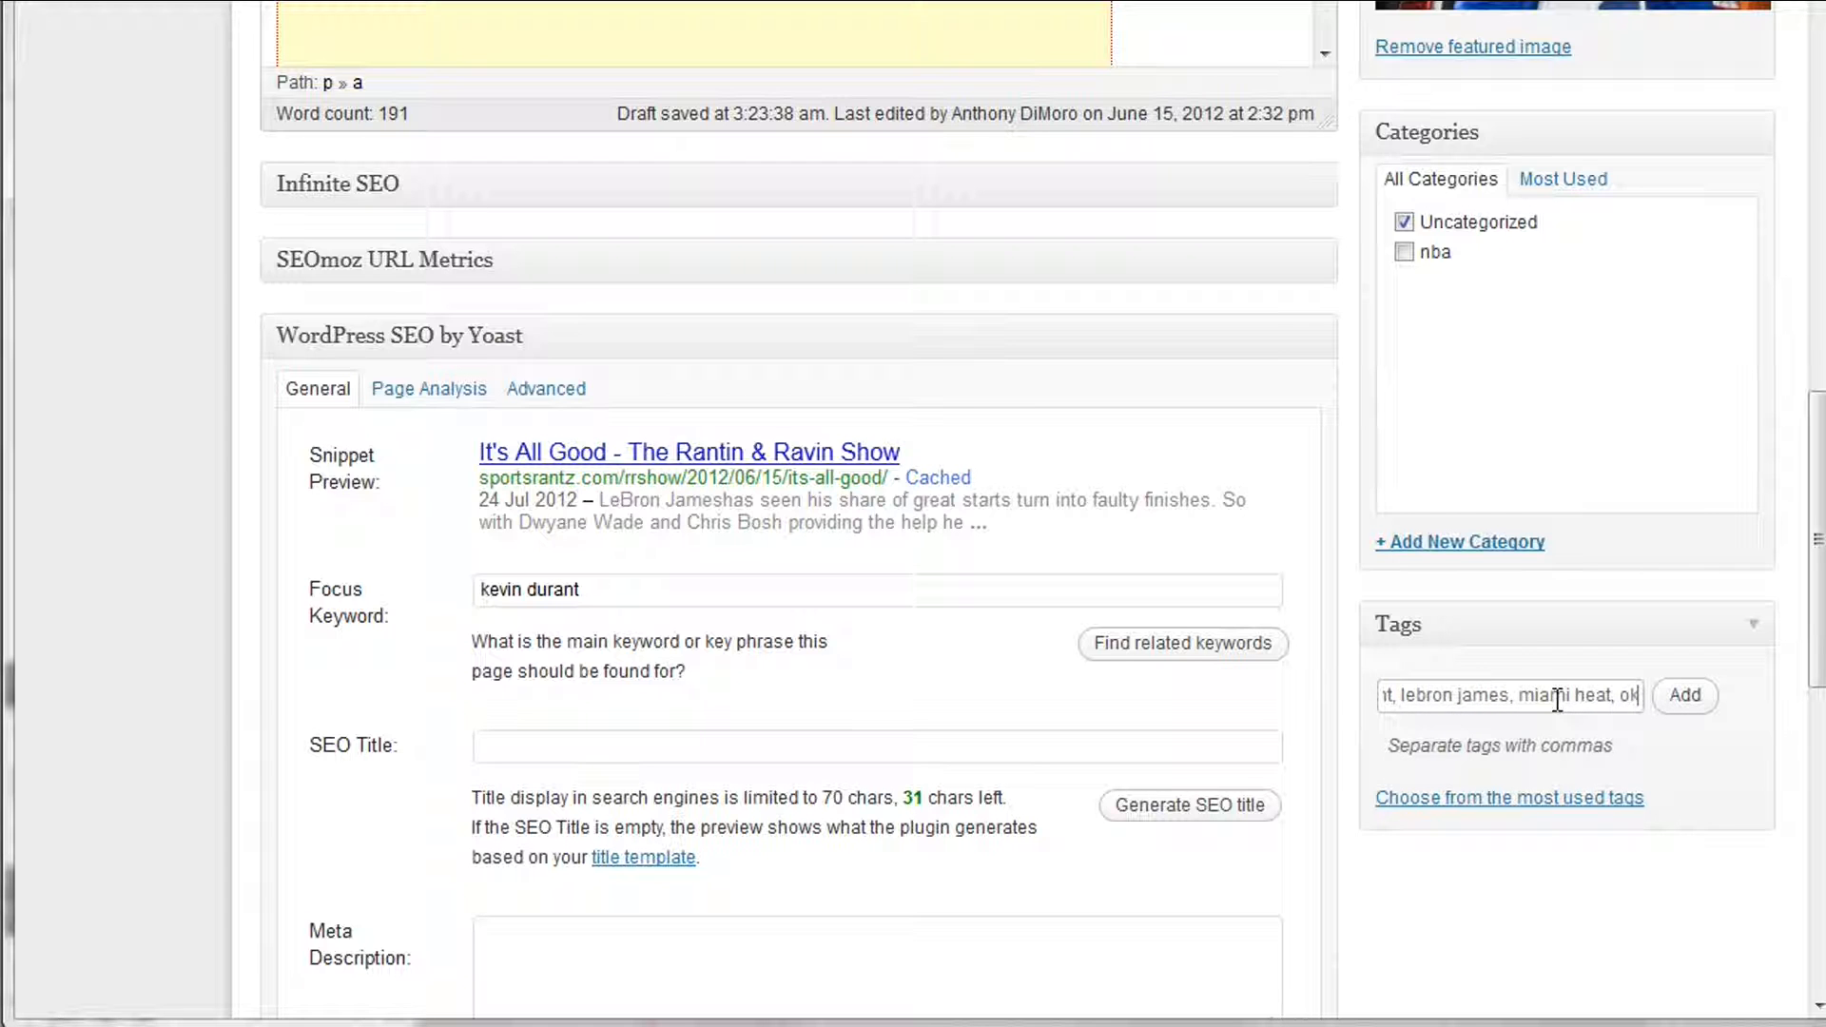
text(lahoma city t)
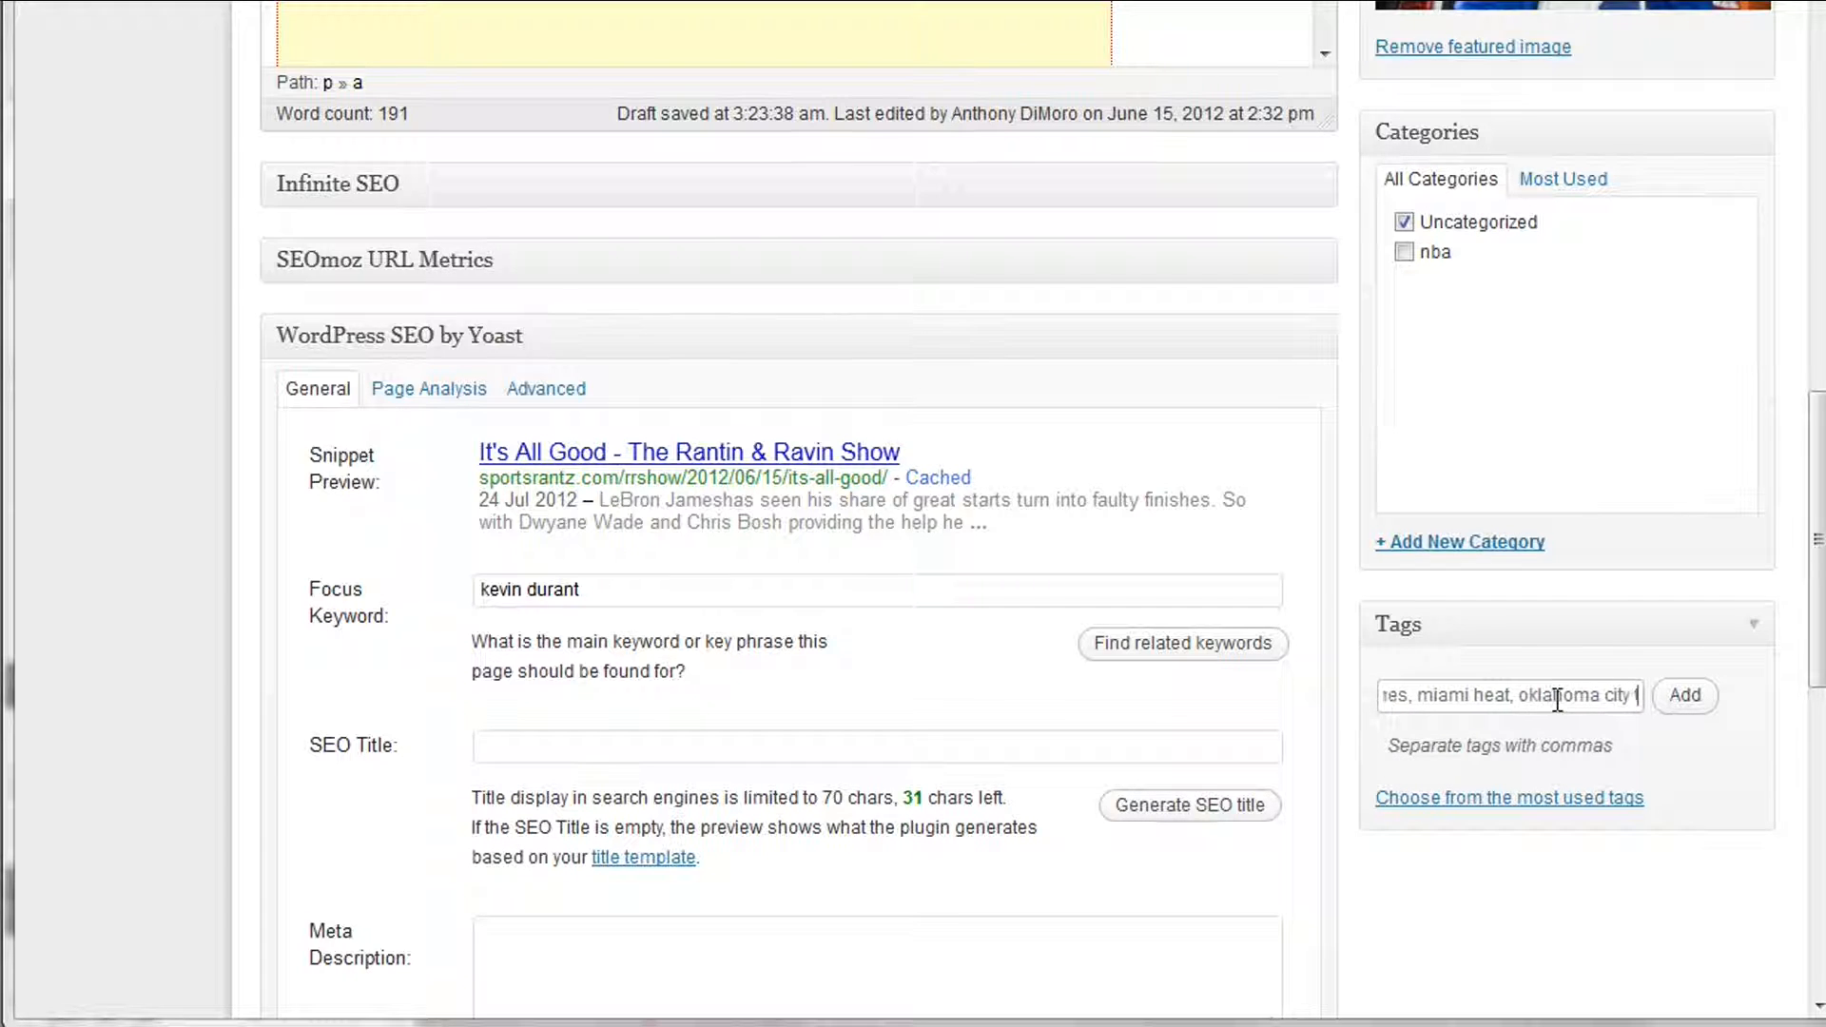
text(hunder)
click(1667, 697)
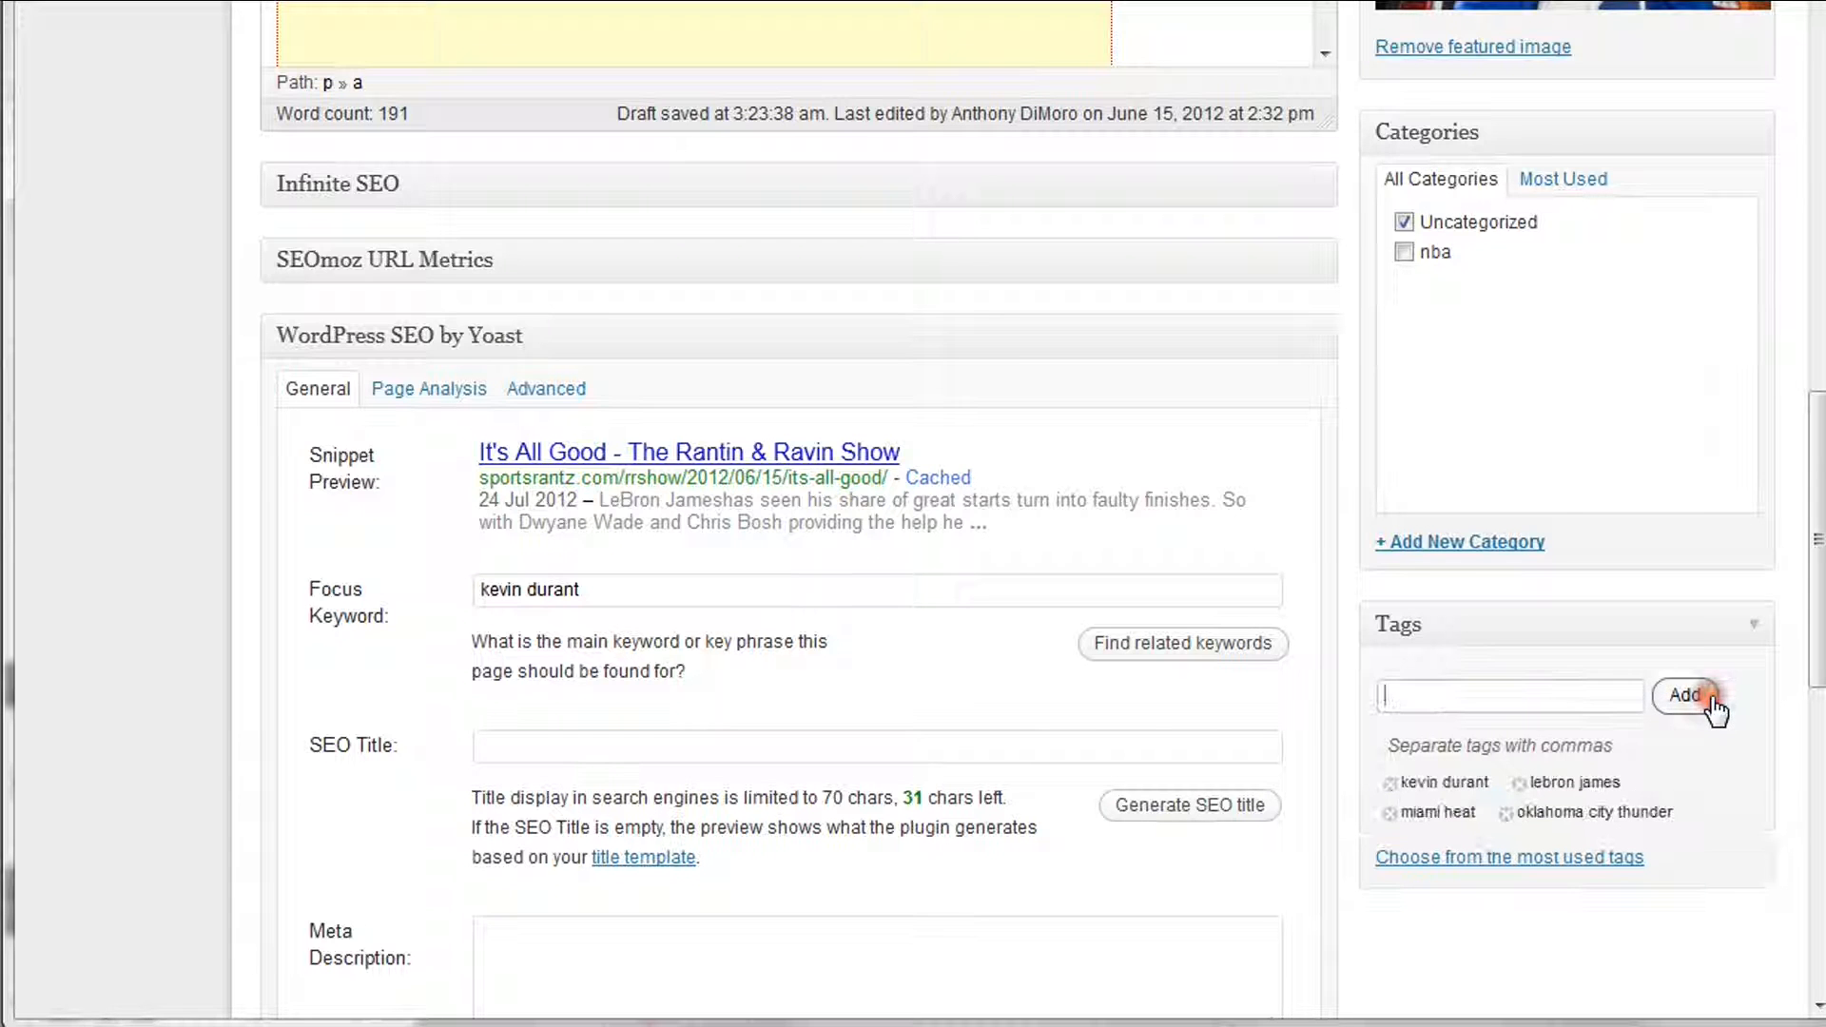
Assign the post to the nba category and remove it from Uncategorized.
scroll(1421, 371, up, 1)
scroll(1421, 359, up, 3)
click(1406, 420)
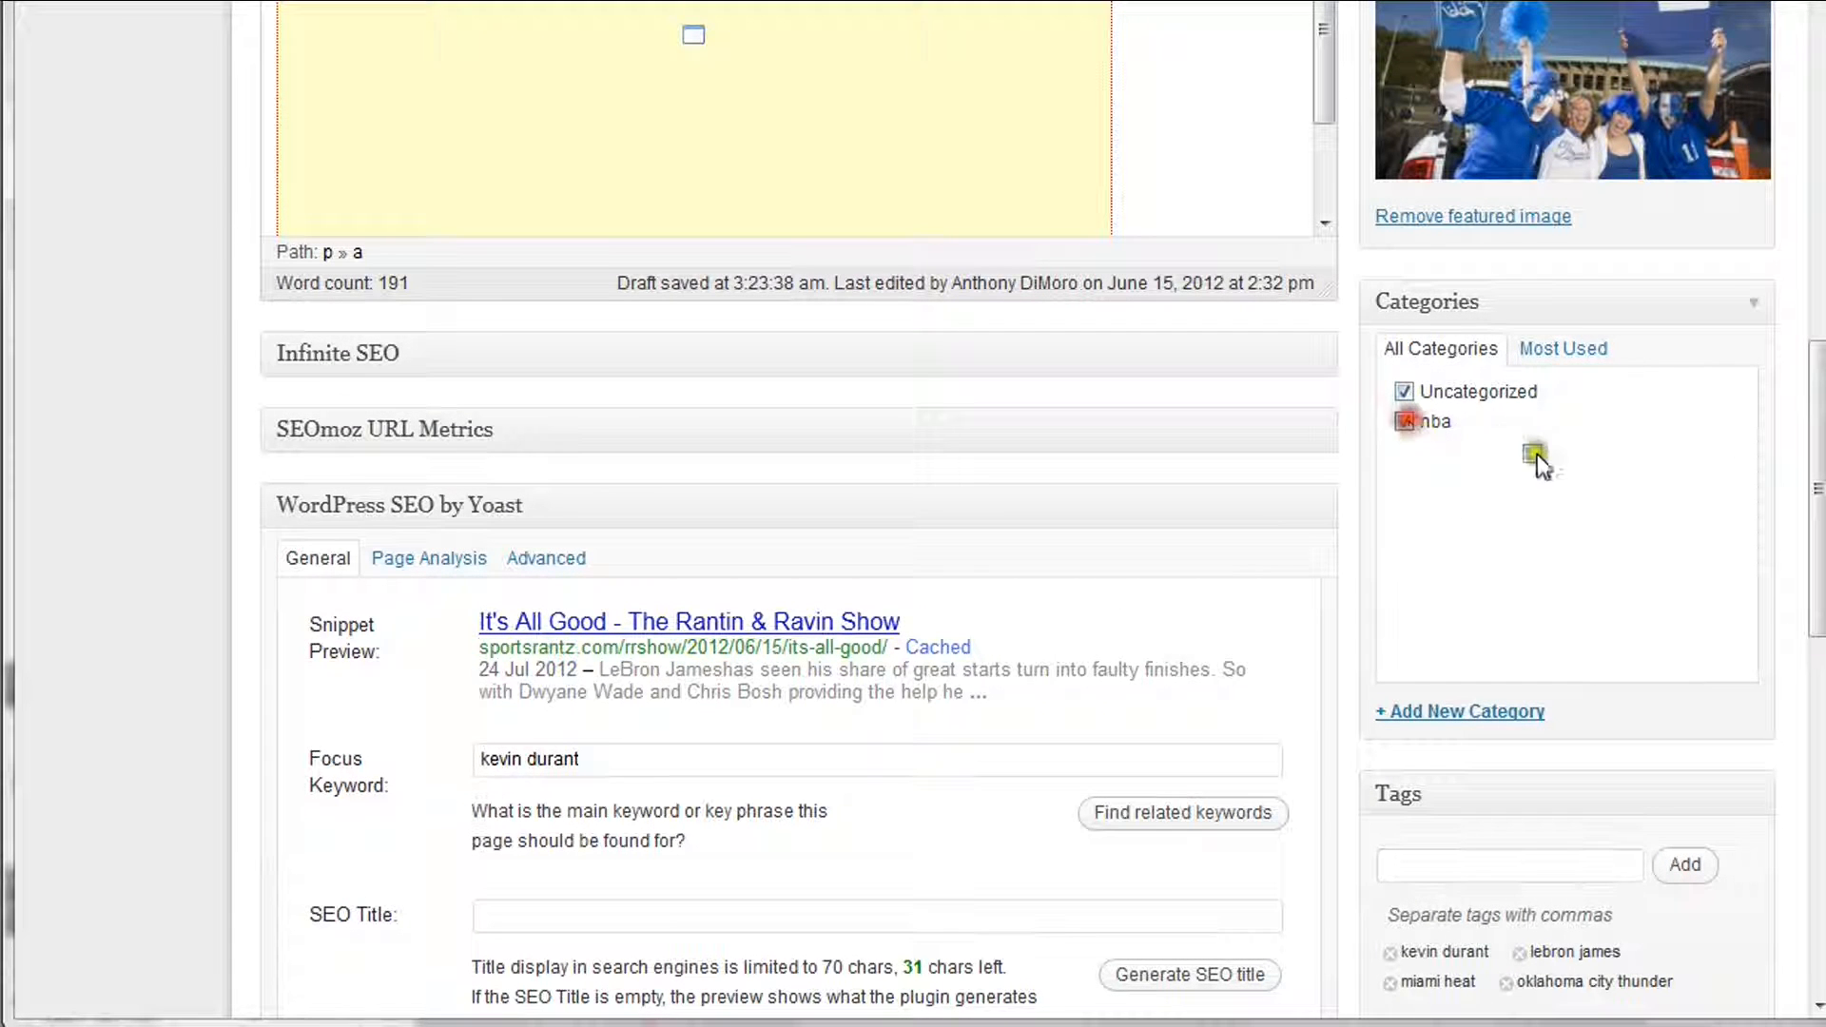
click(1406, 392)
Look over the post, then expand the Infinite SEO section and examine its title tag, meta description, keyword, robots and sitemap settings.
drag(1814, 510, 1805, 59)
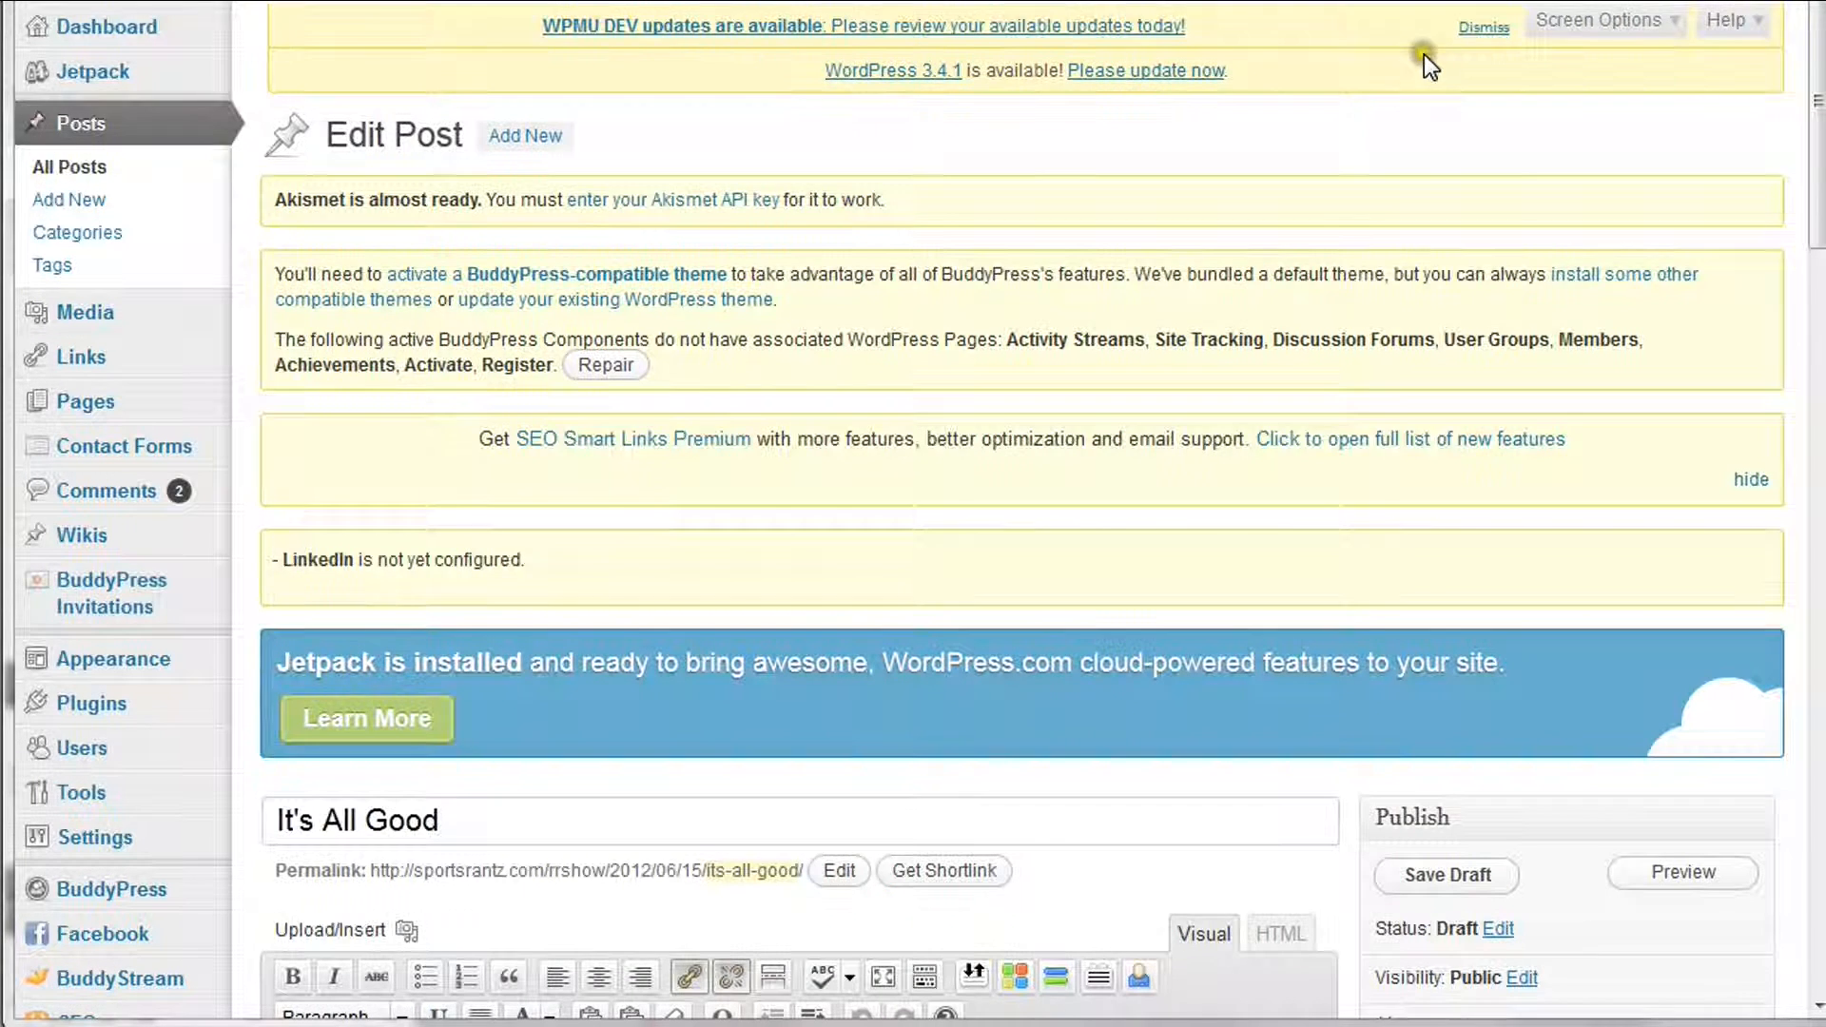
scroll(1447, 163, down, 5)
scroll(1447, 162, down, 3)
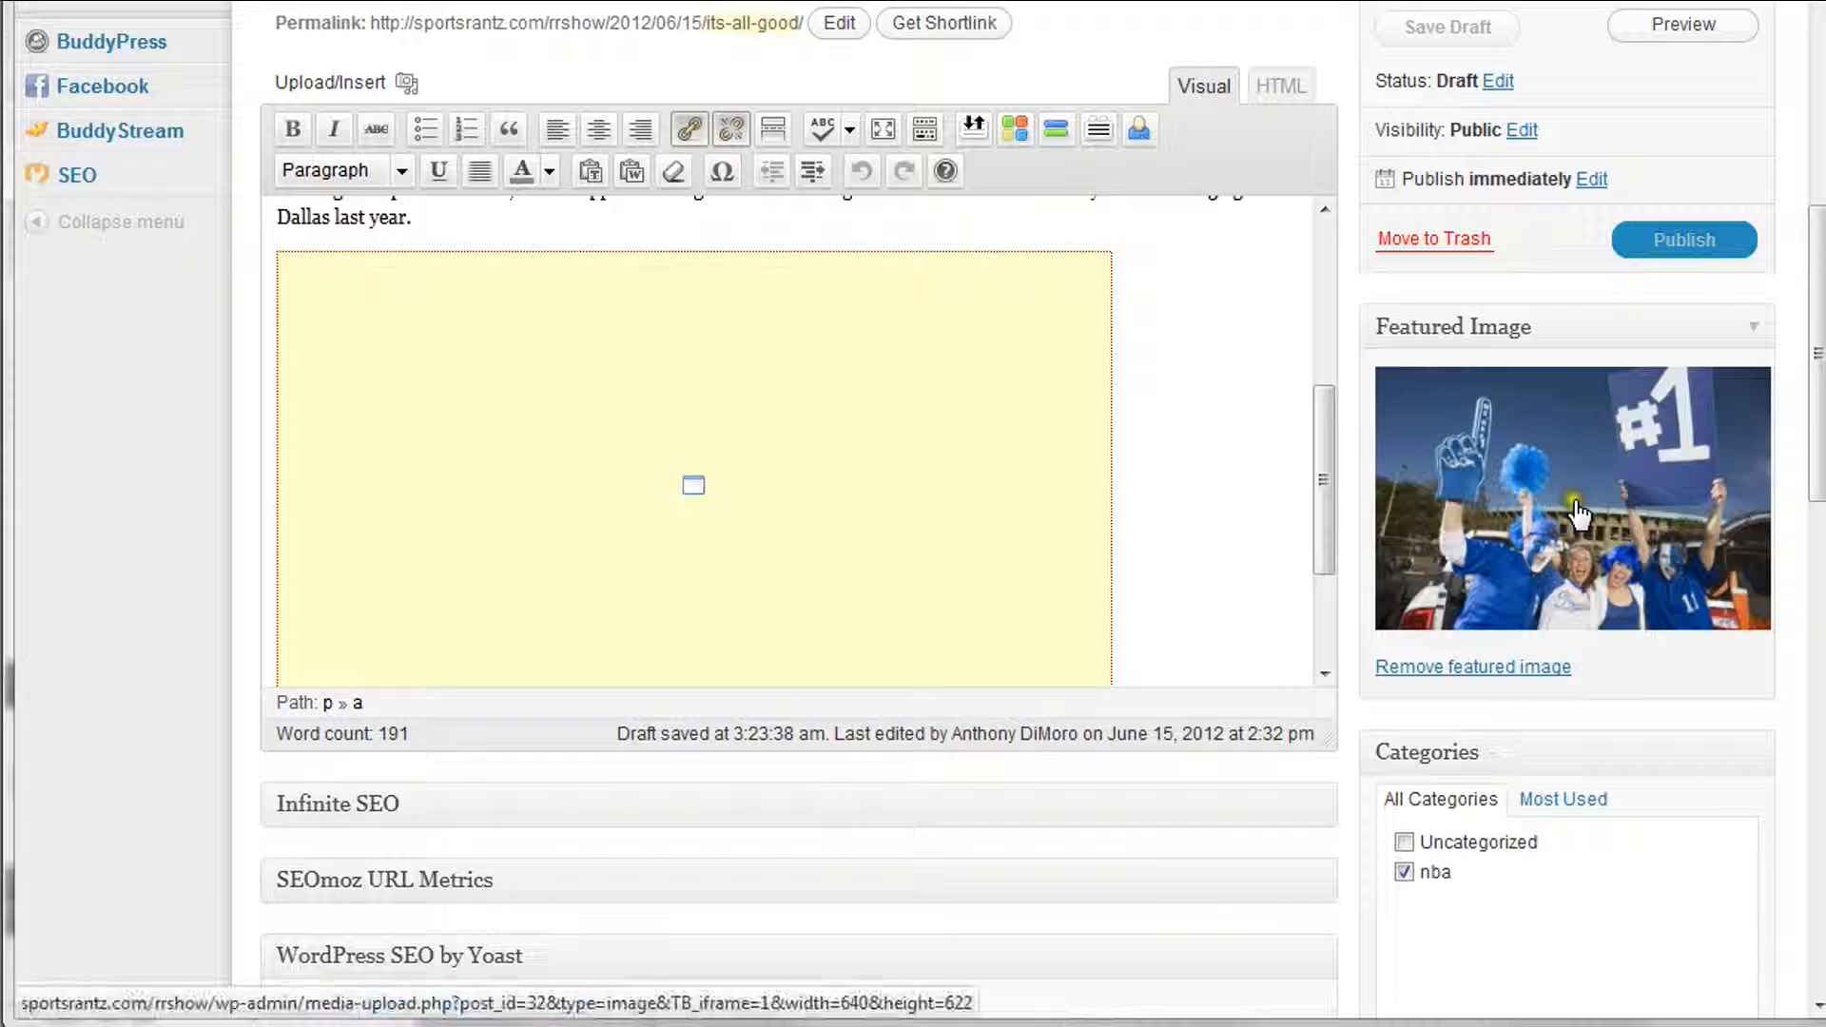
drag(1318, 492, 1355, 293)
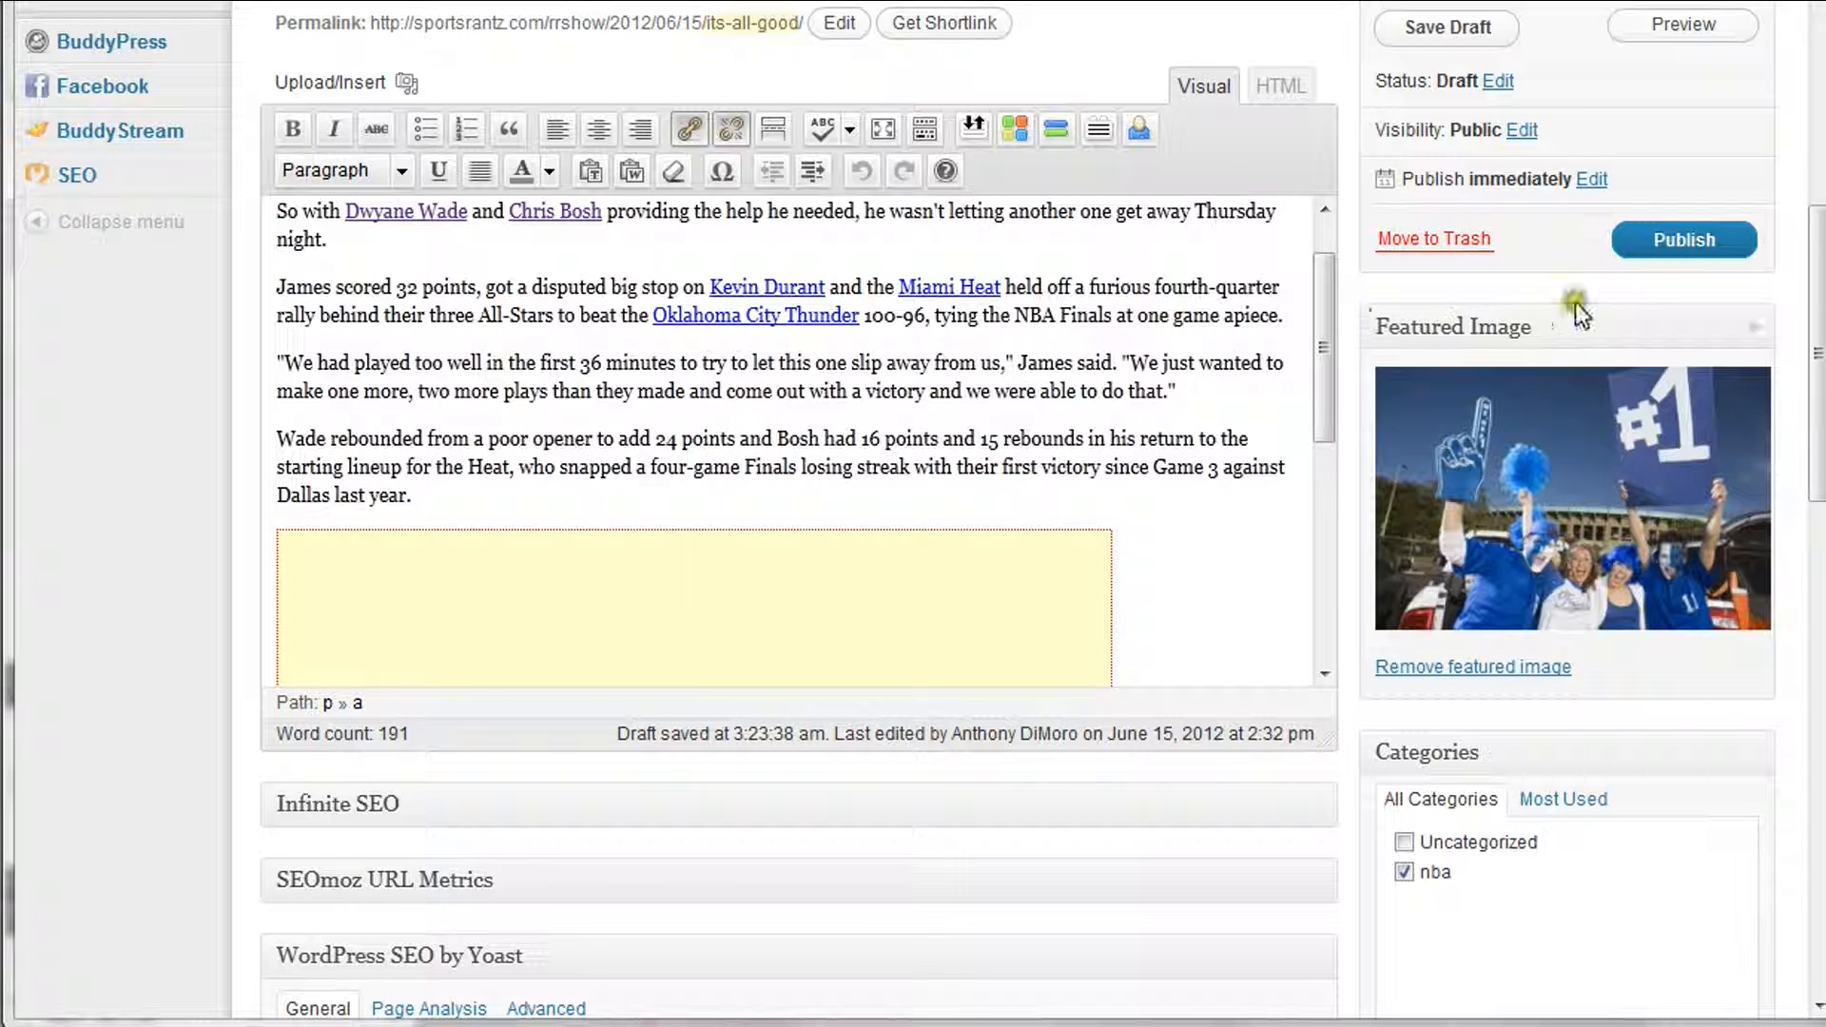
click(1313, 824)
scroll(1314, 834, down, 5)
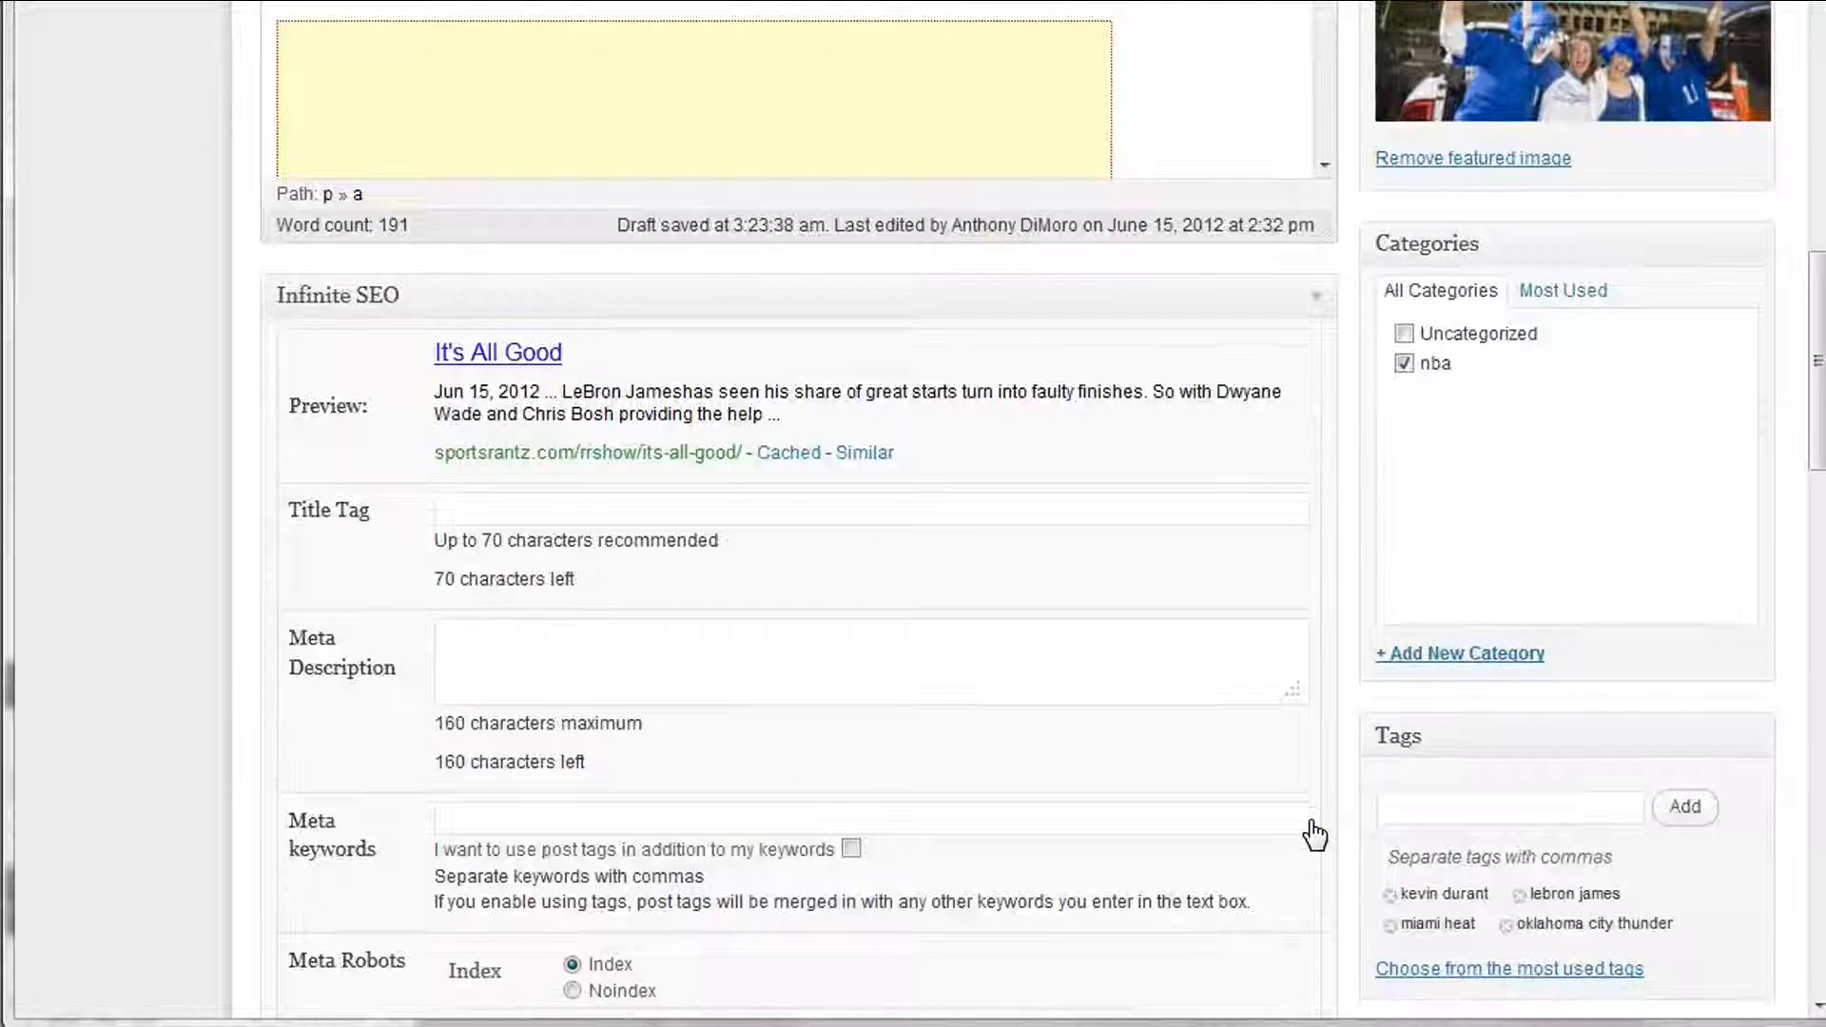
scroll(1324, 784, up, 4)
scroll(703, 702, down, 2)
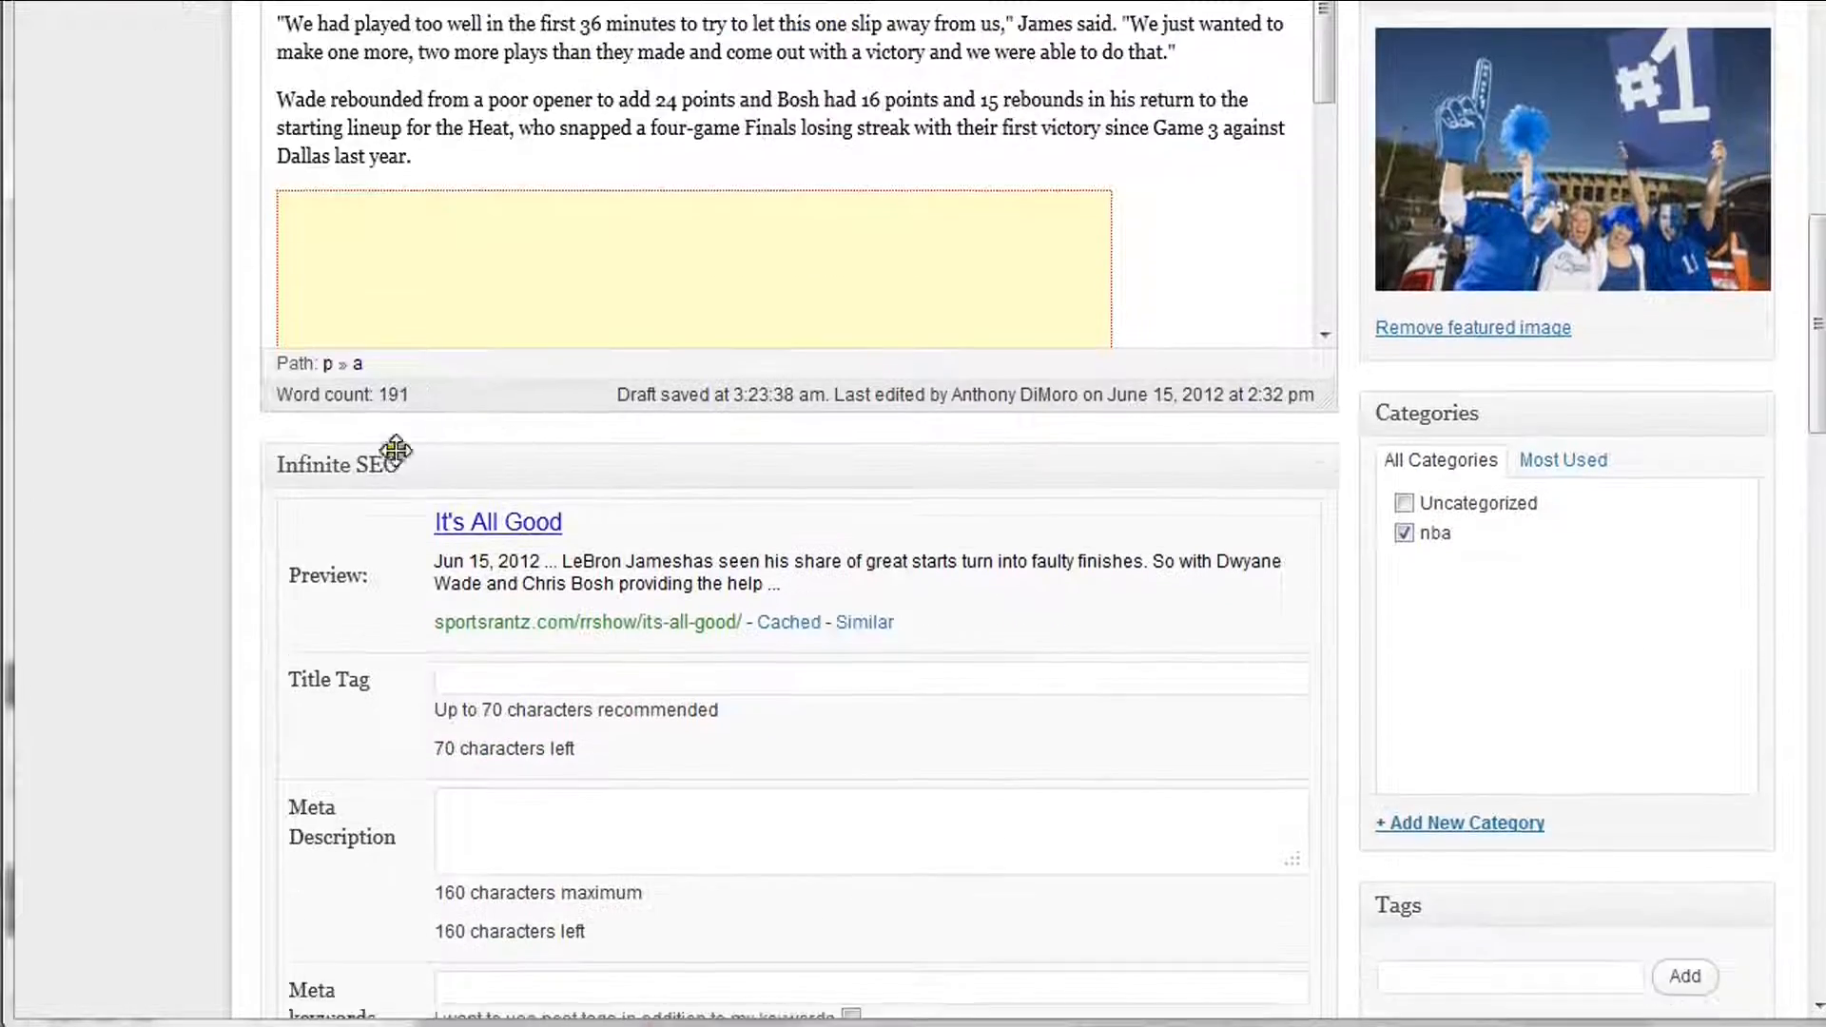
scroll(373, 470, down, 2)
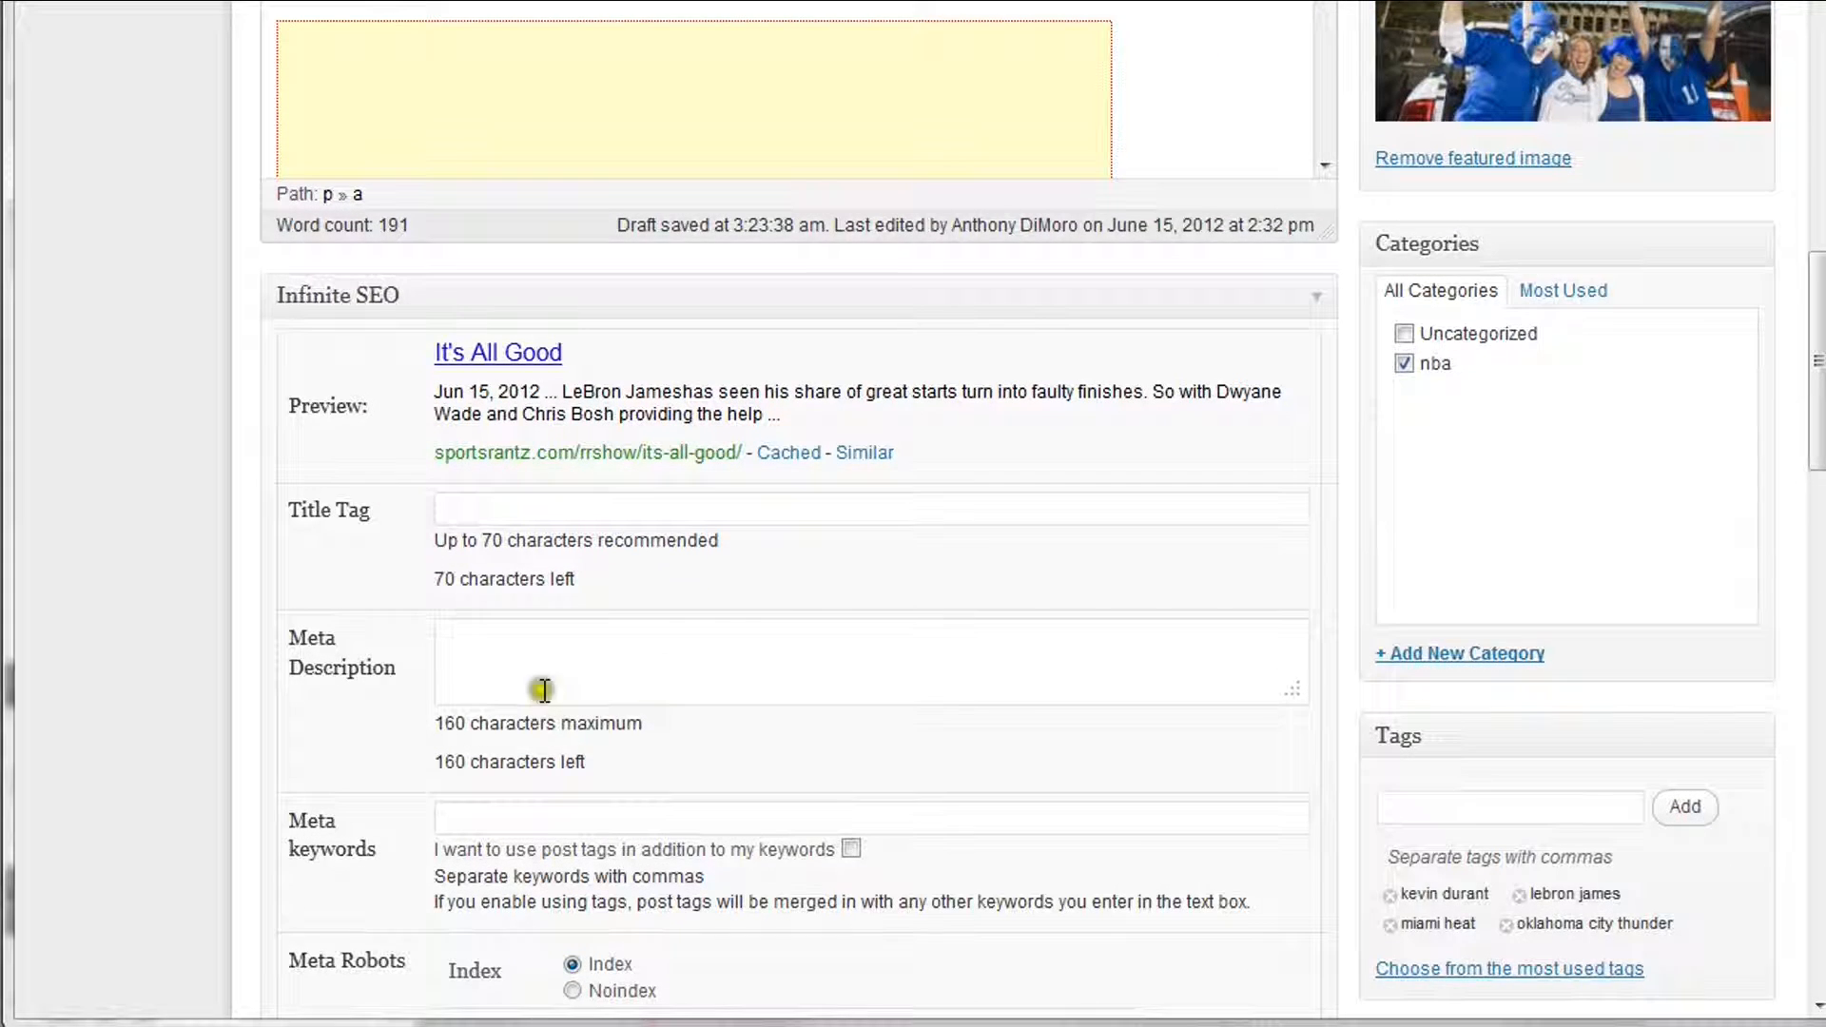
scroll(675, 645, down, 2)
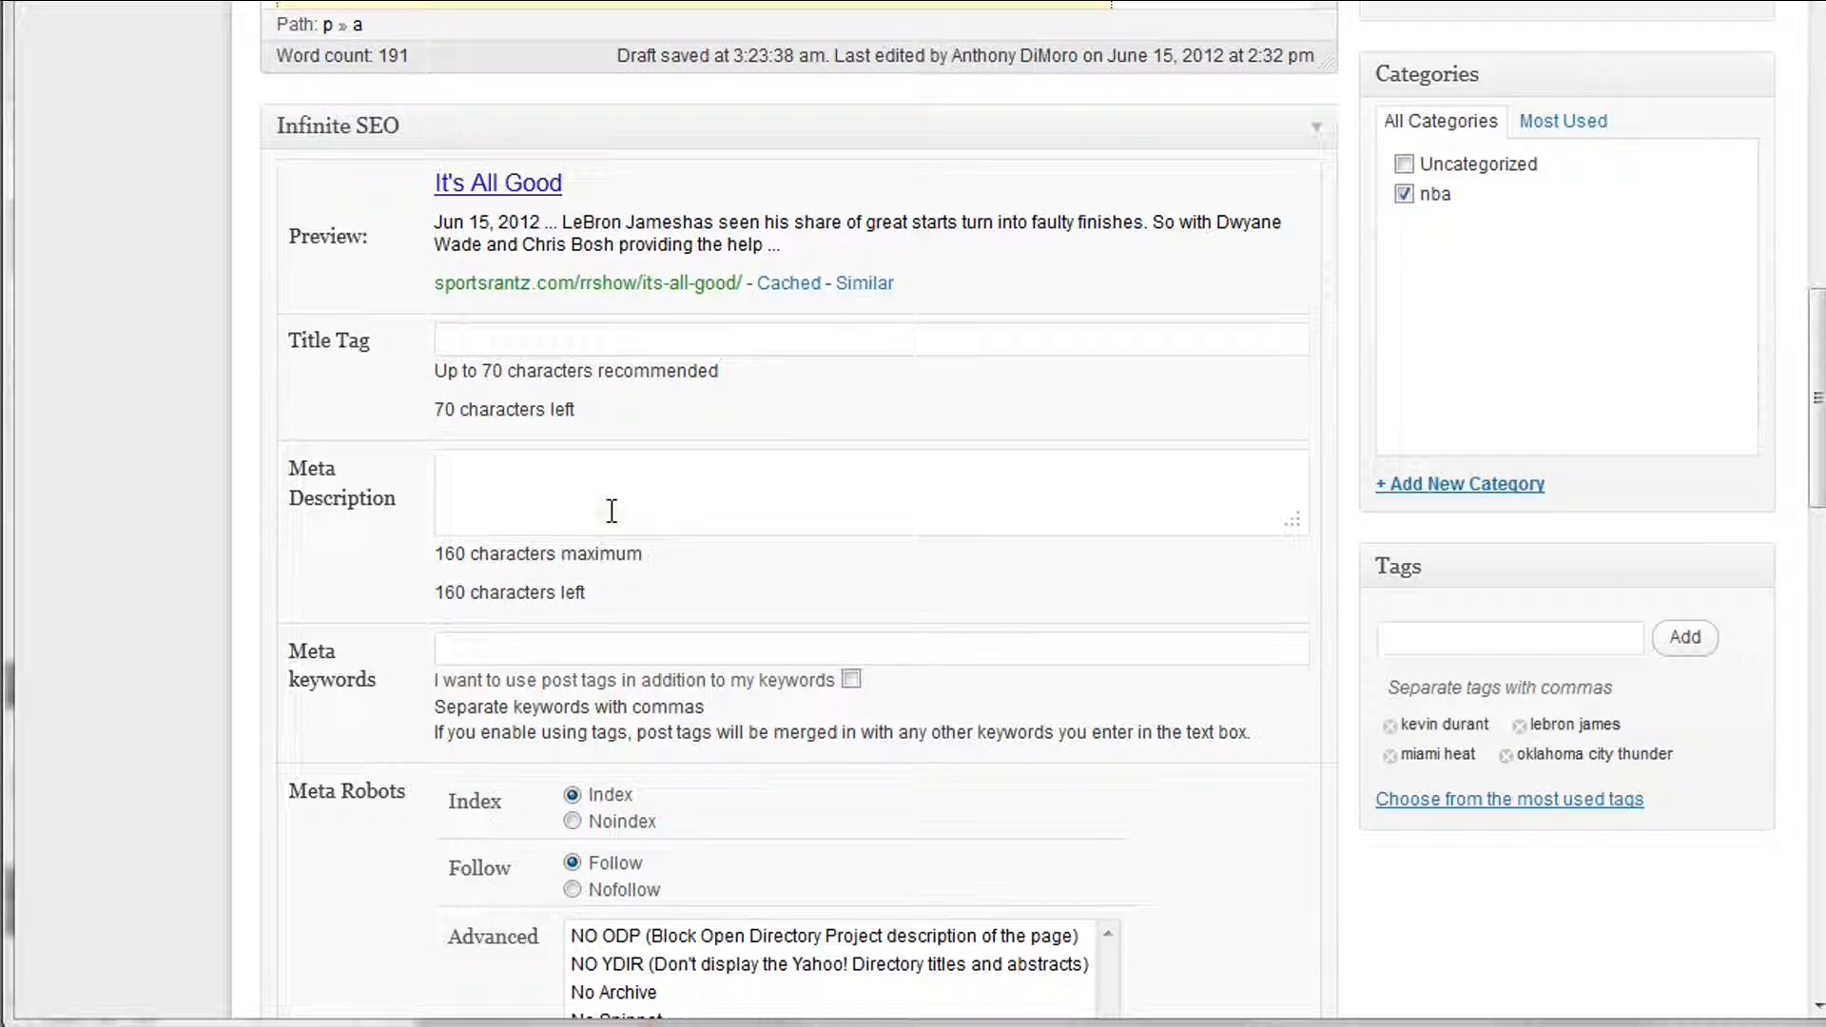
scroll(970, 489, down, 4)
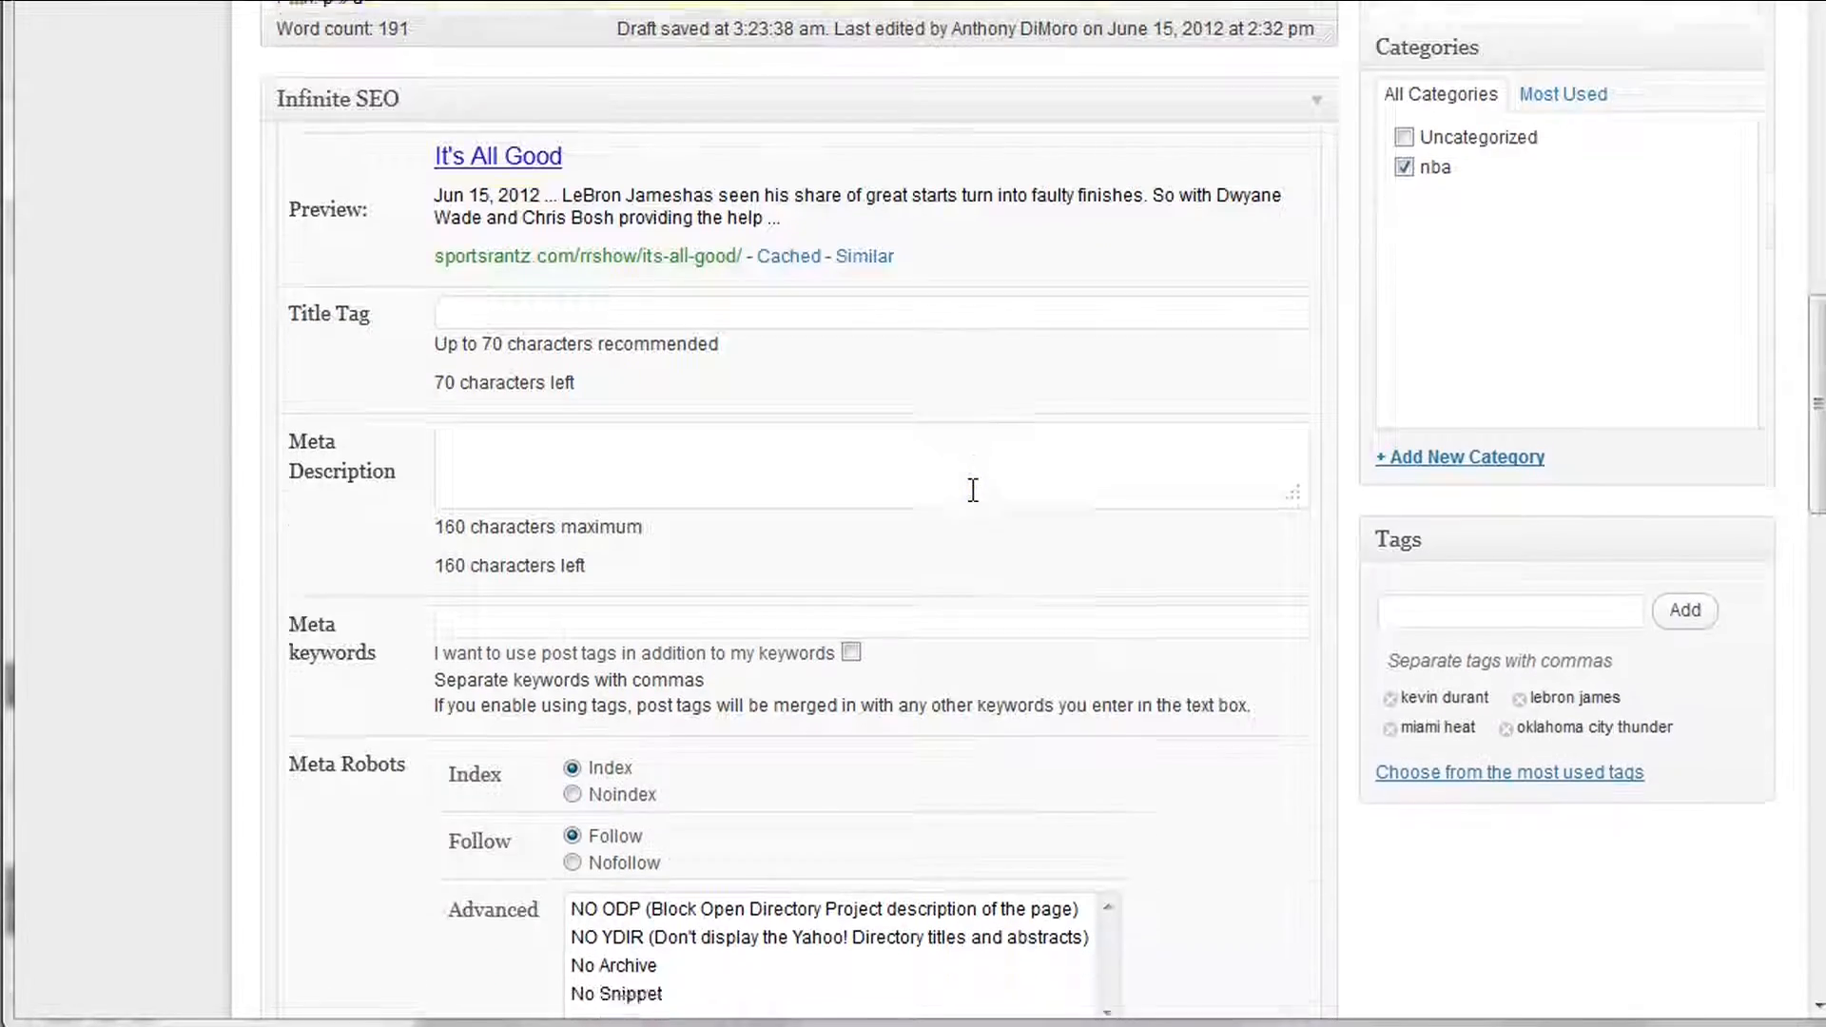
scroll(972, 490, down, 4)
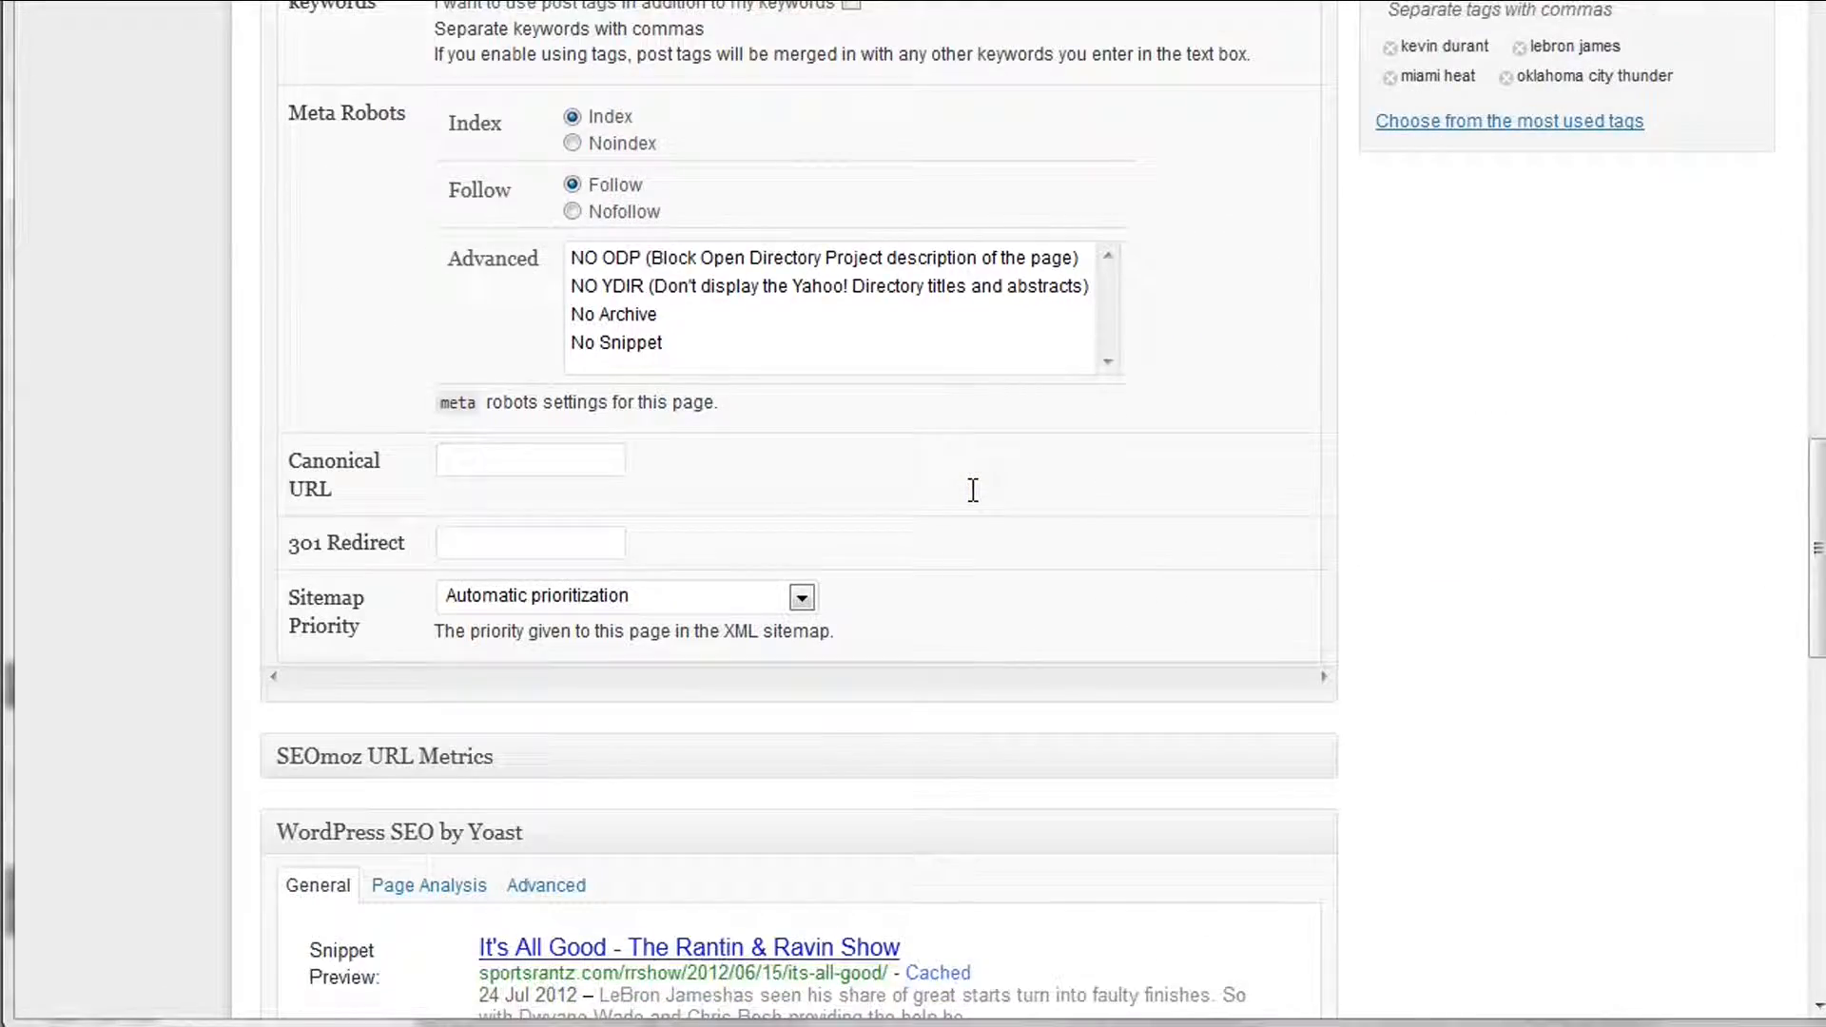
scroll(973, 490, up, 14)
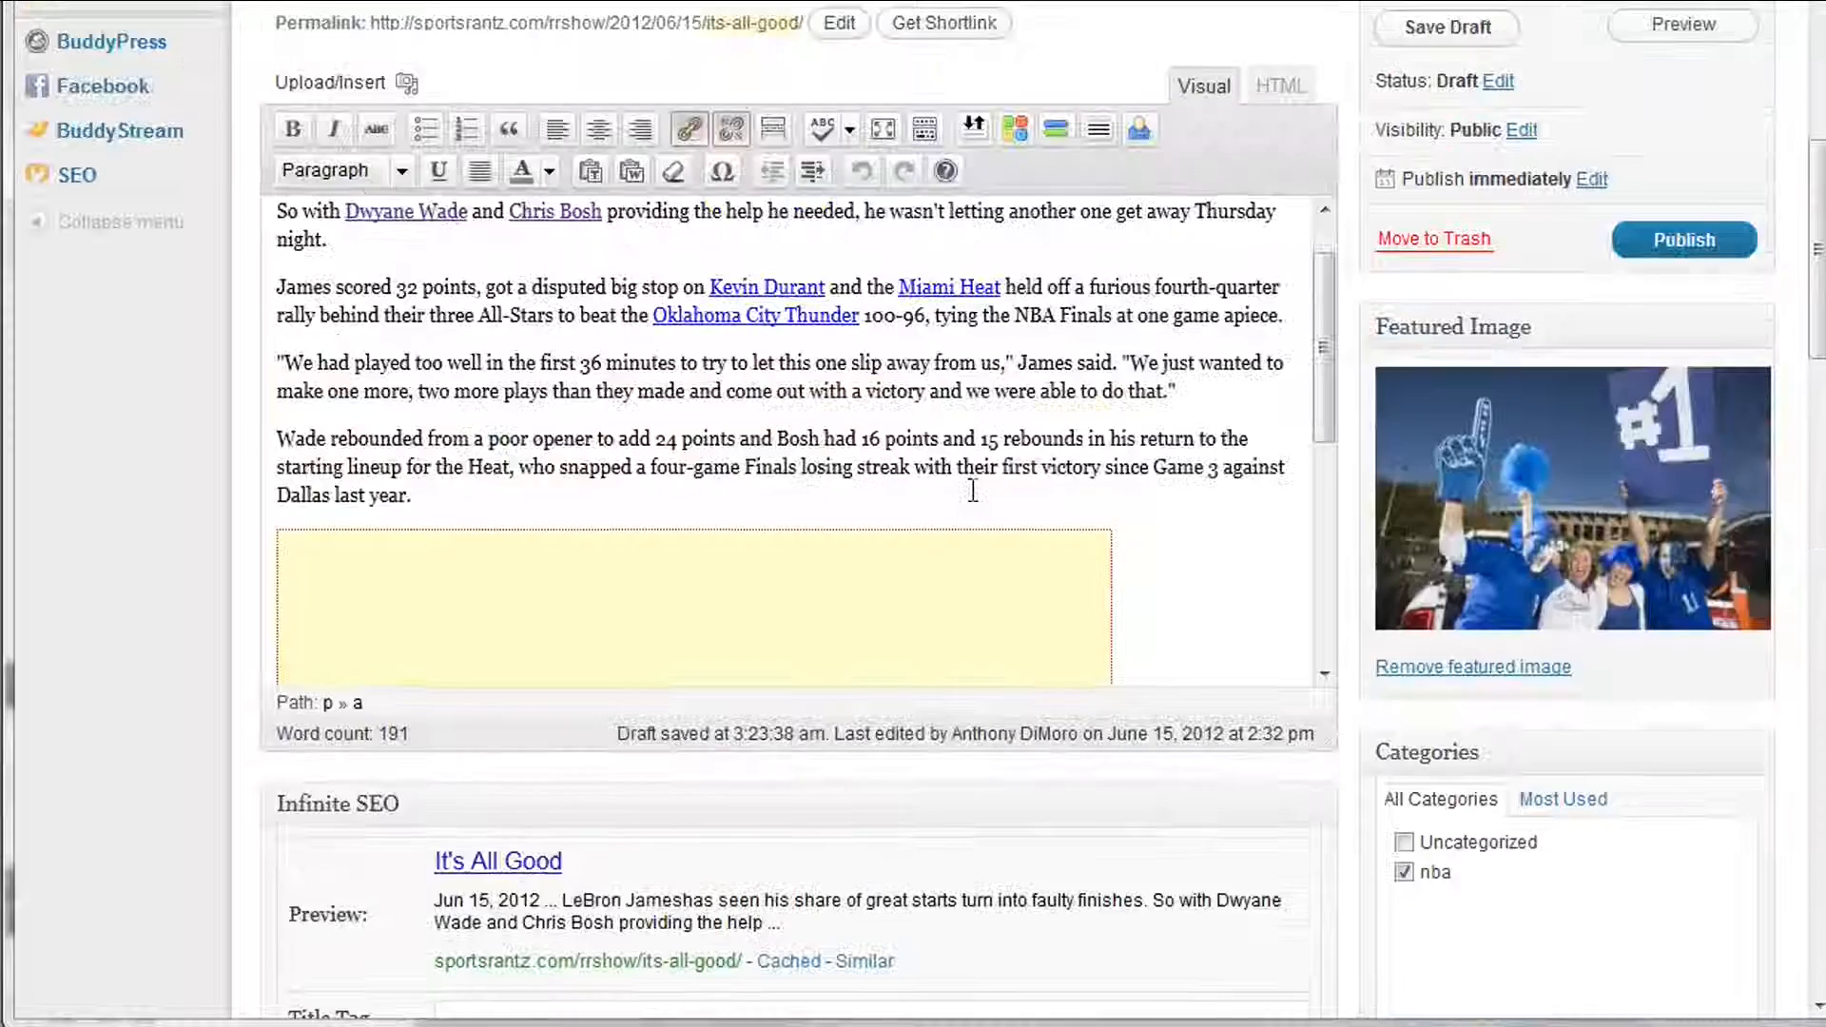
scroll(973, 490, up, 4)
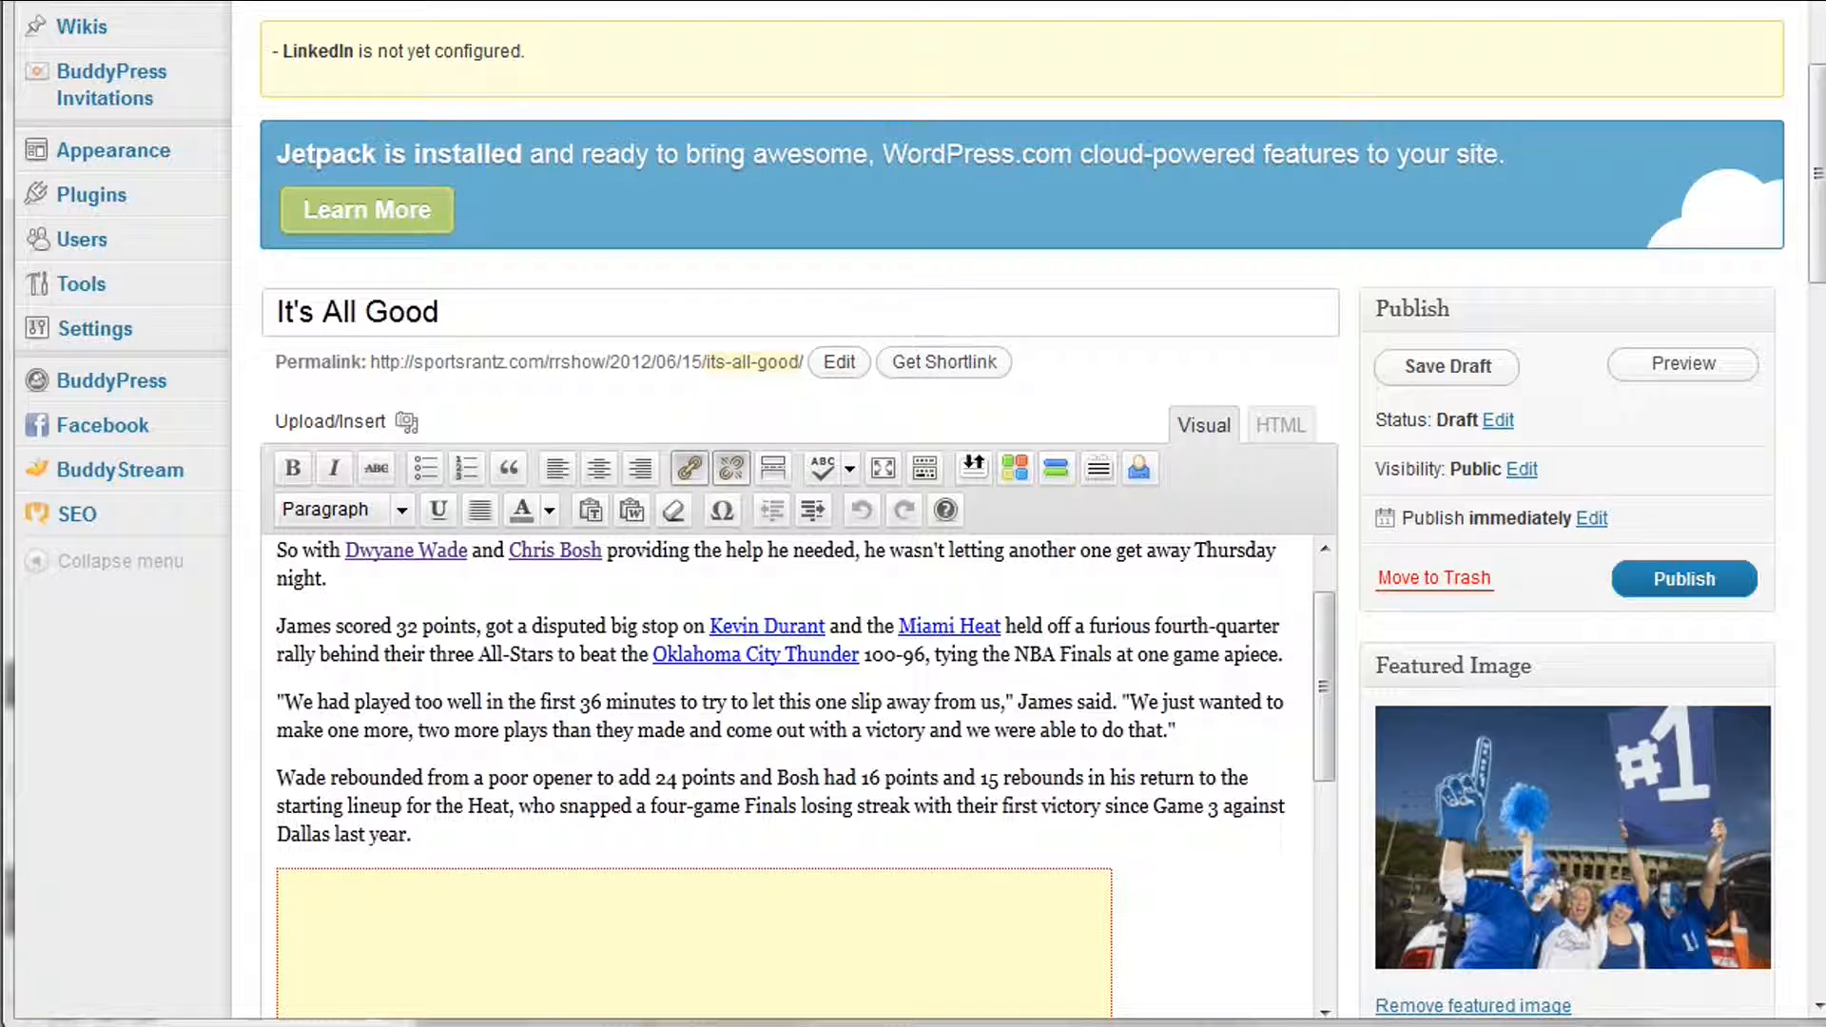
mouse_move(590, 1026)
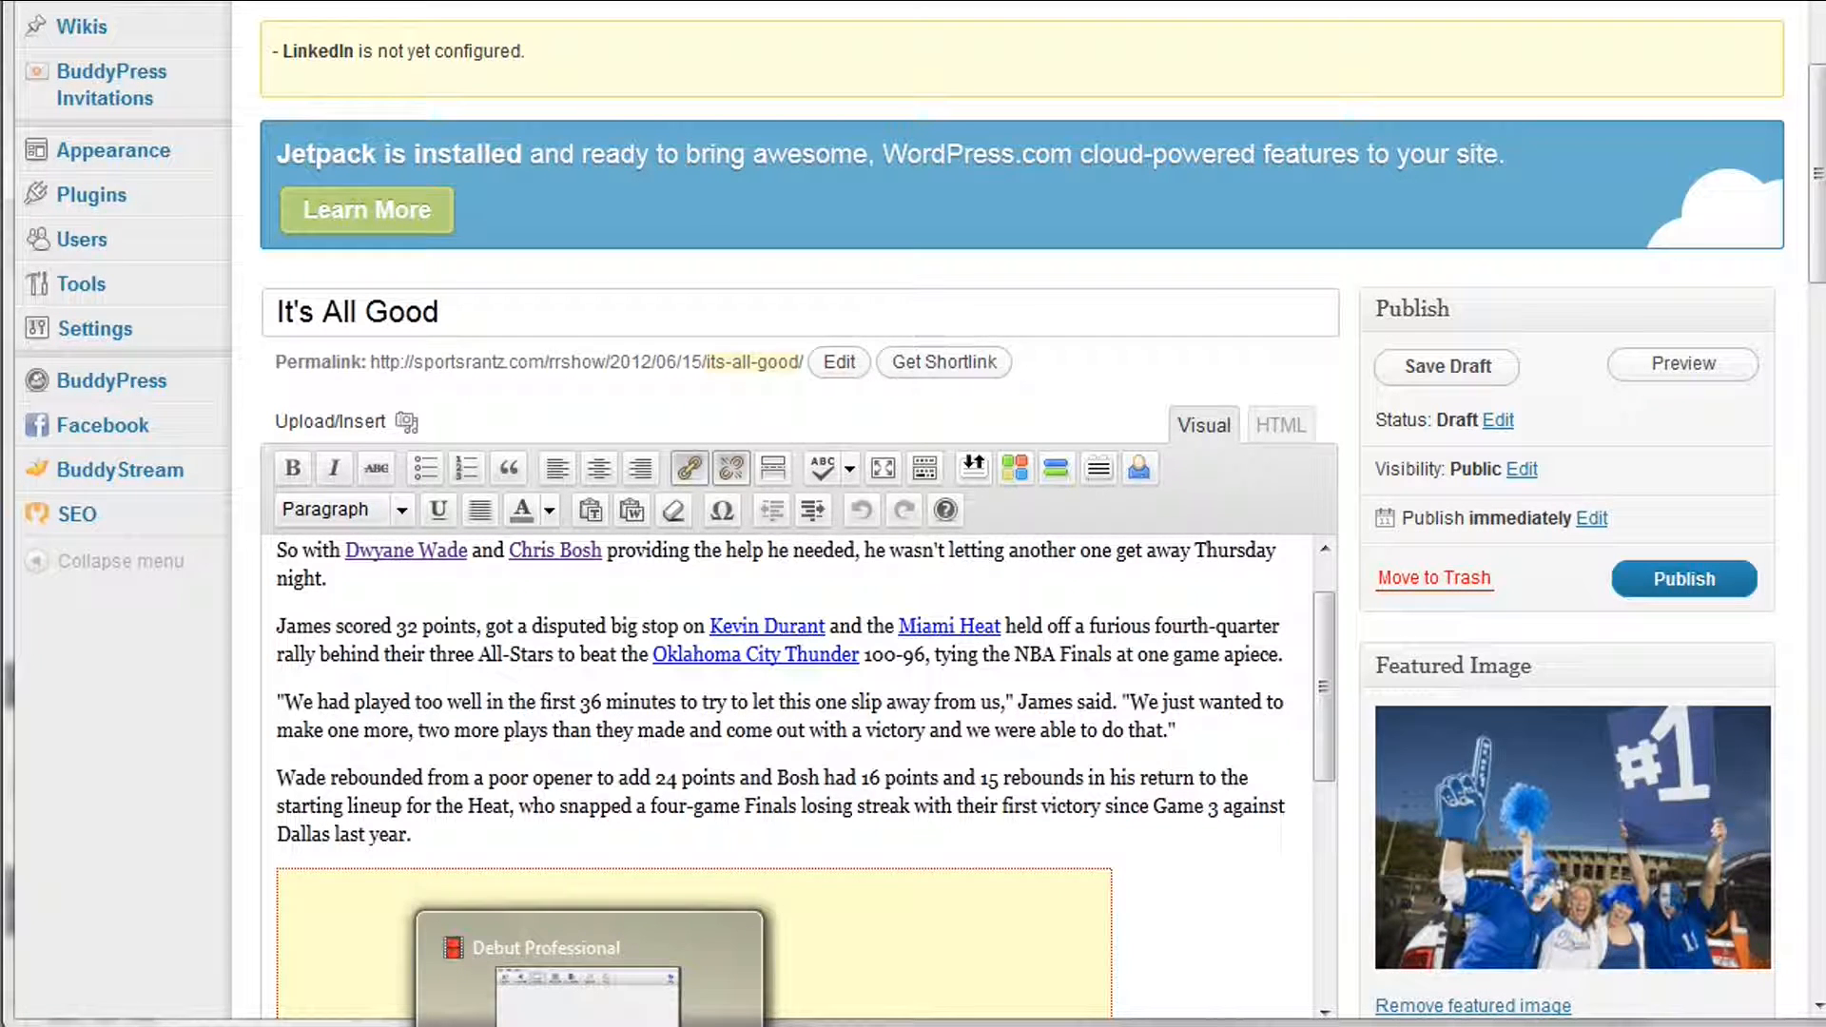